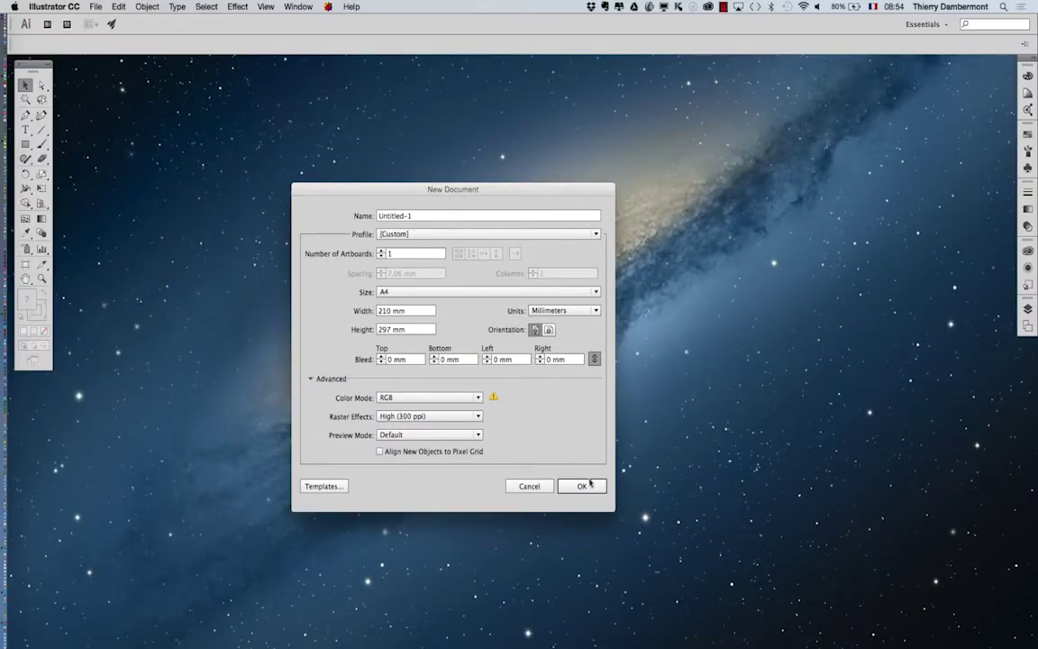
Create the one-artboard A4 portrait document in millimetres with RGB color, and move the Tools panel closer to the artboard.
click(590, 485)
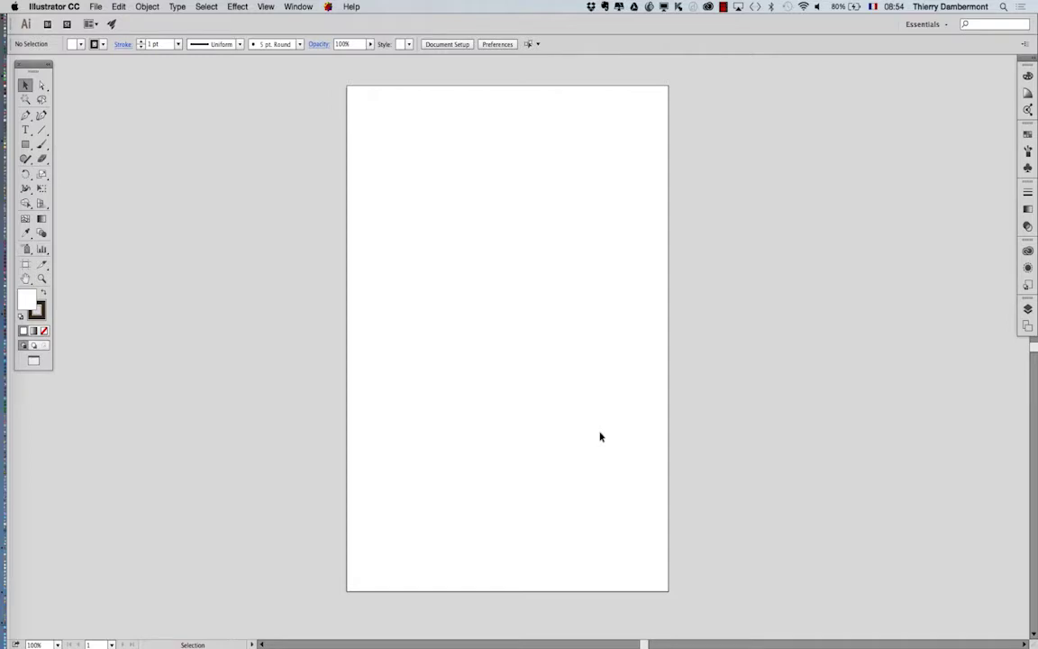
key(space)
drag(560, 401, 613, 261)
drag(424, 378, 487, 392)
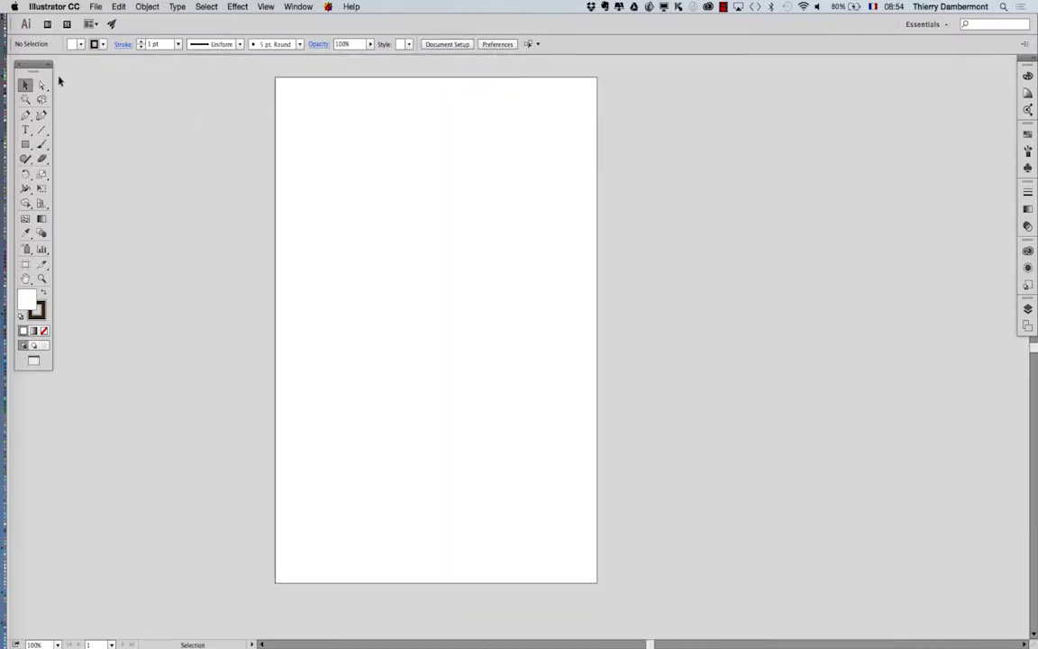
drag(35, 61, 65, 80)
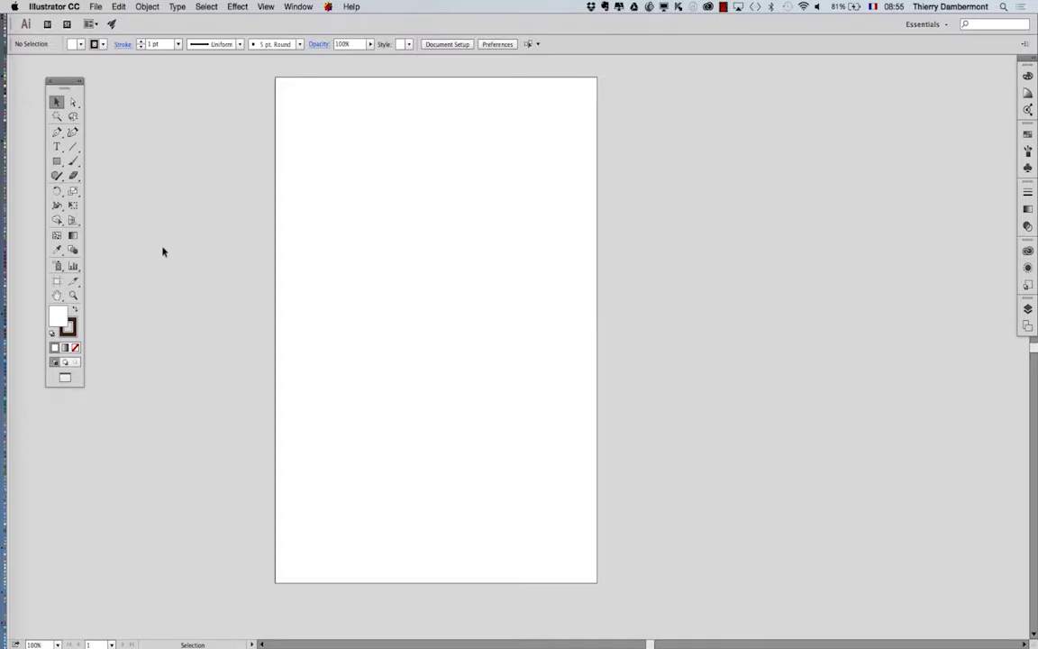
Show the rulers around the document window.
key(super+r)
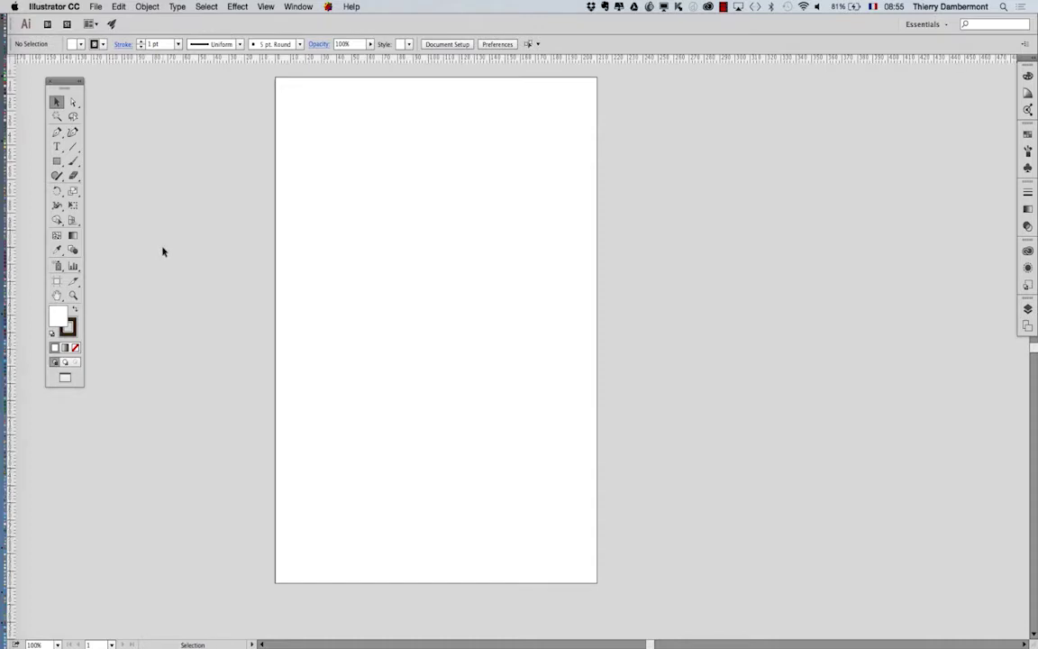
click(266, 6)
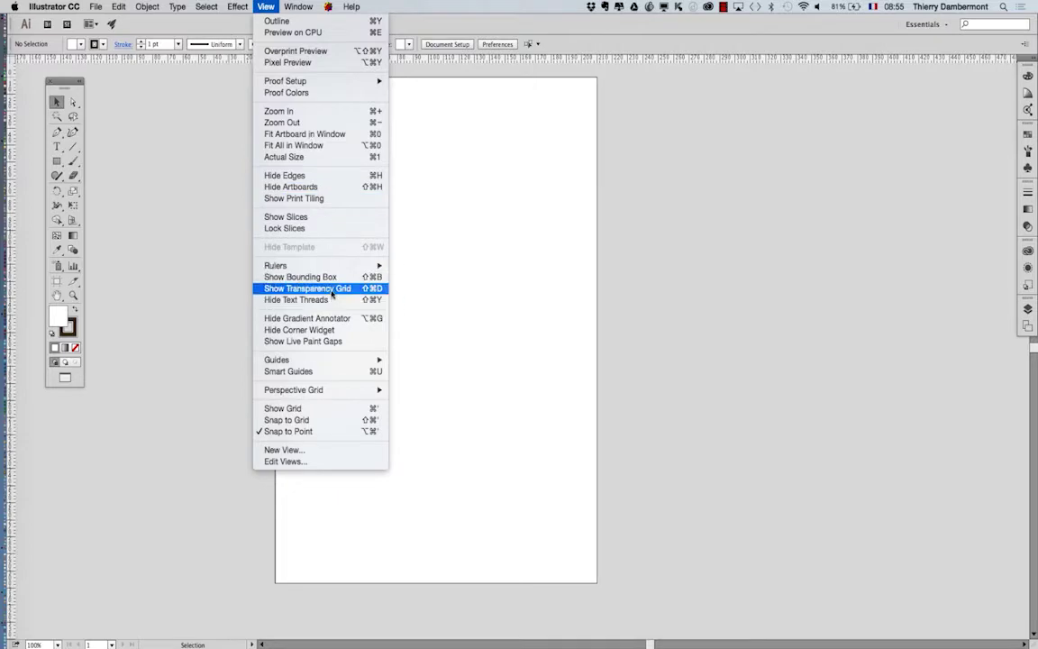
mouse_move(327, 268)
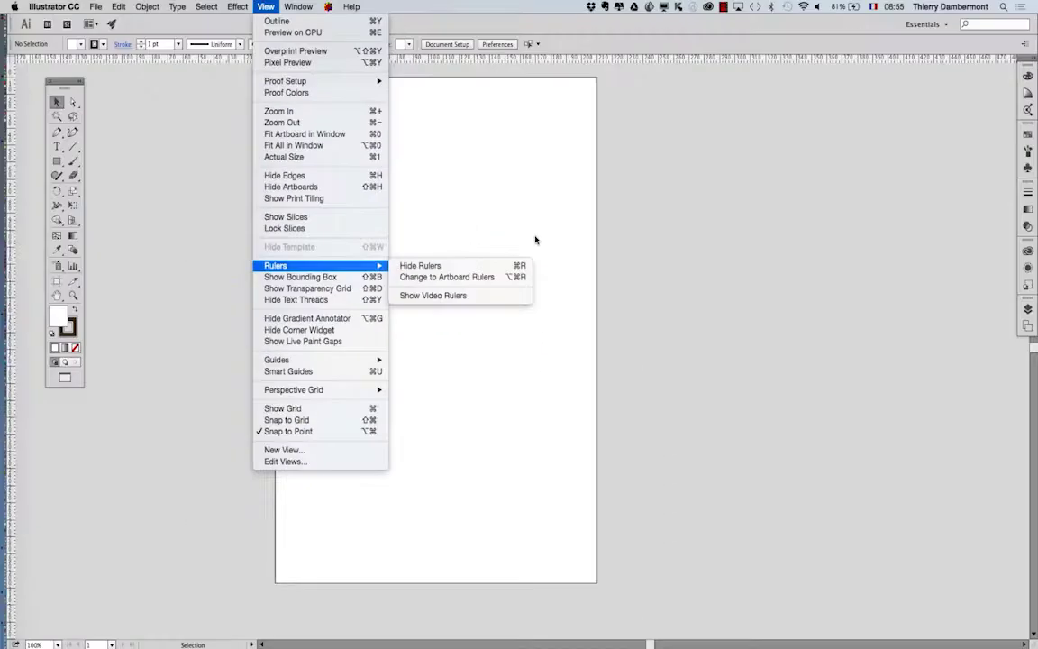
click(458, 175)
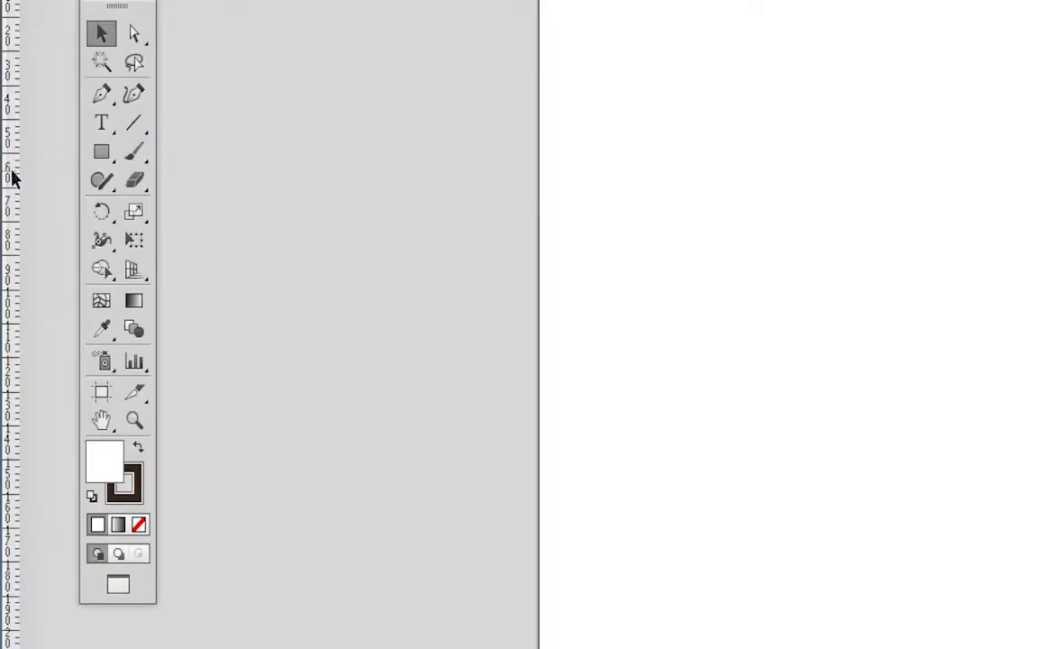
Place a vertical ruler guide near the middle of the artboard, at X about 95 mm.
drag(11, 177, 303, 205)
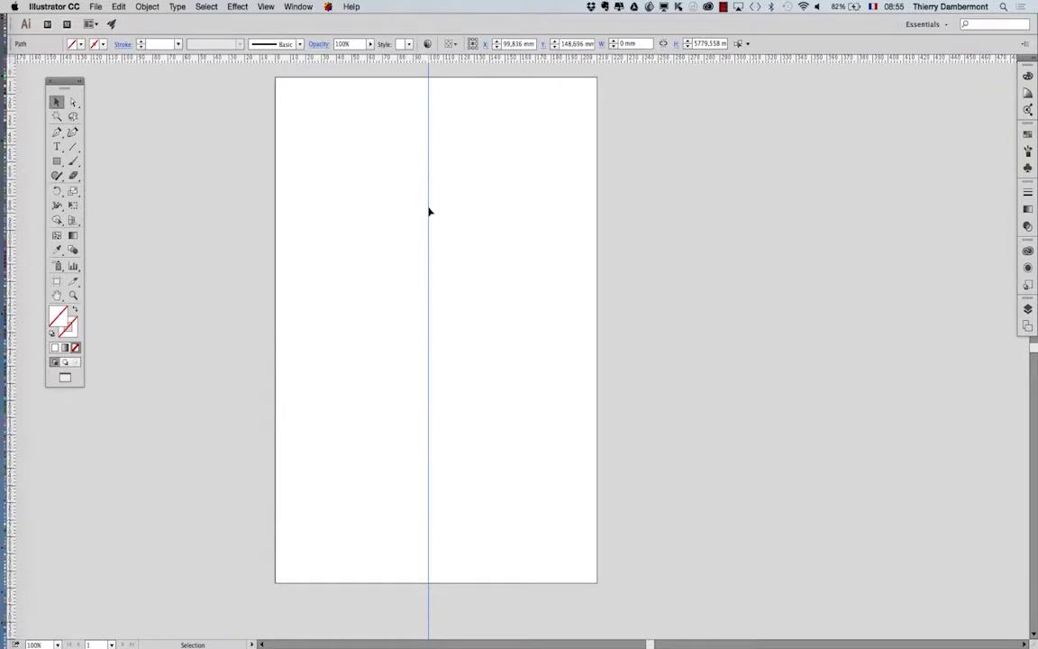
mouse_move(429, 212)
mouse_down()
mouse_move(475, 207)
mouse_move(419, 206)
mouse_move(416, 216)
mouse_up()
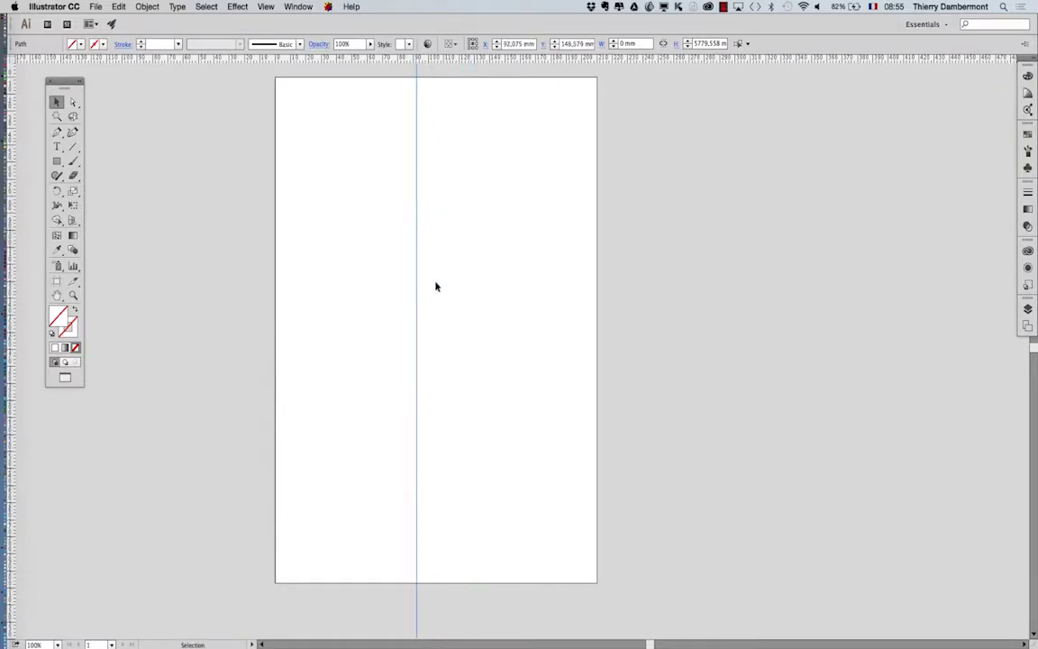
drag(417, 276, 421, 276)
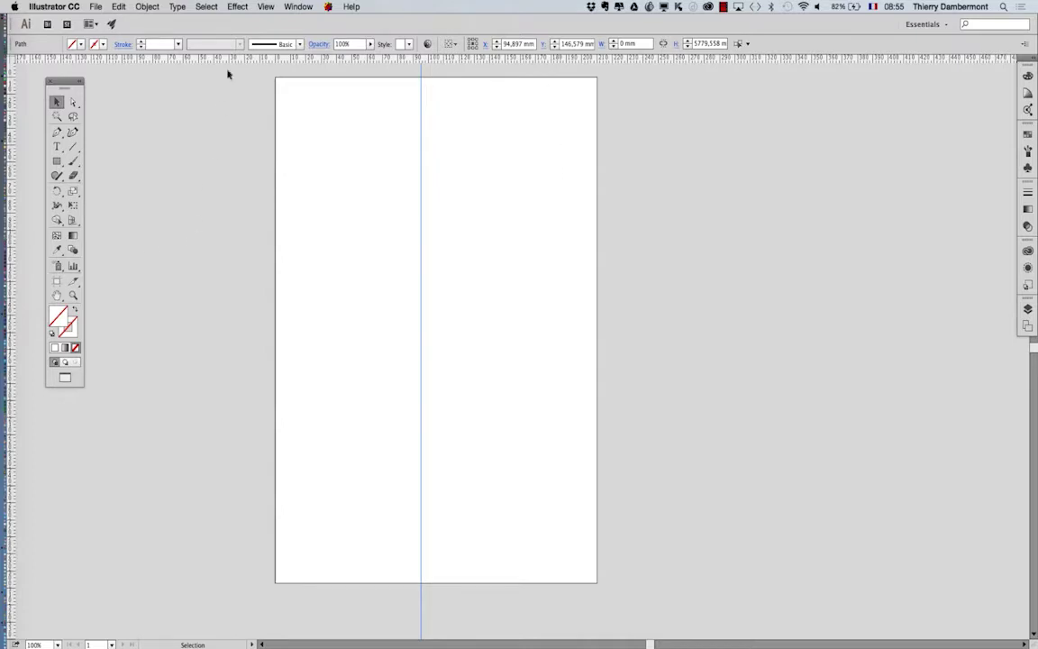
Show the Layers panel, detach it as a floating panel beside the guide, and enlarge it.
click(298, 6)
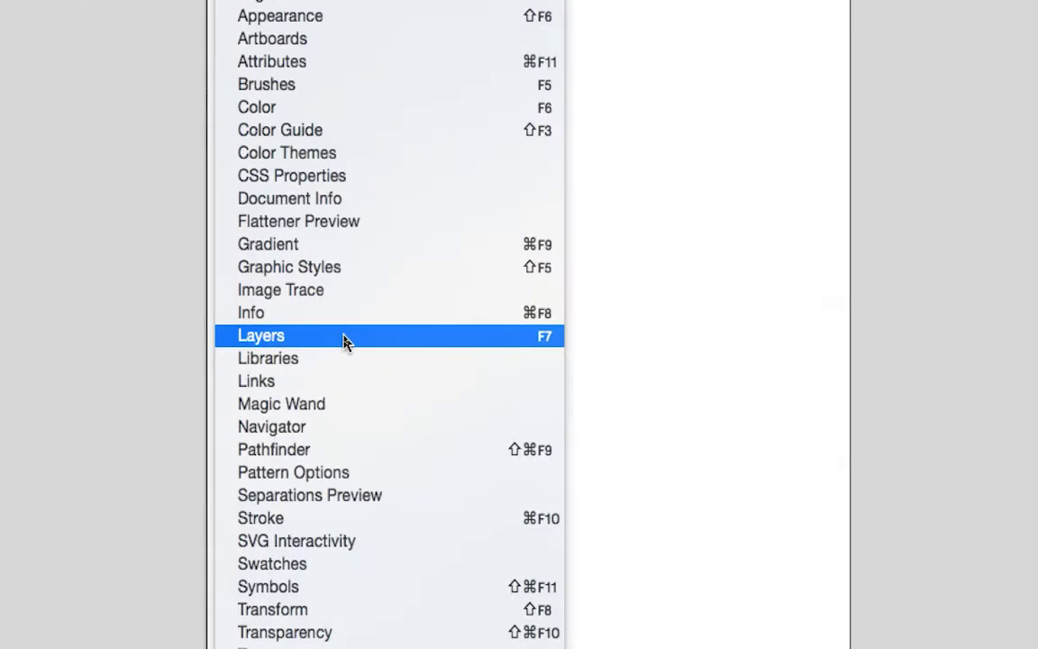
click(343, 335)
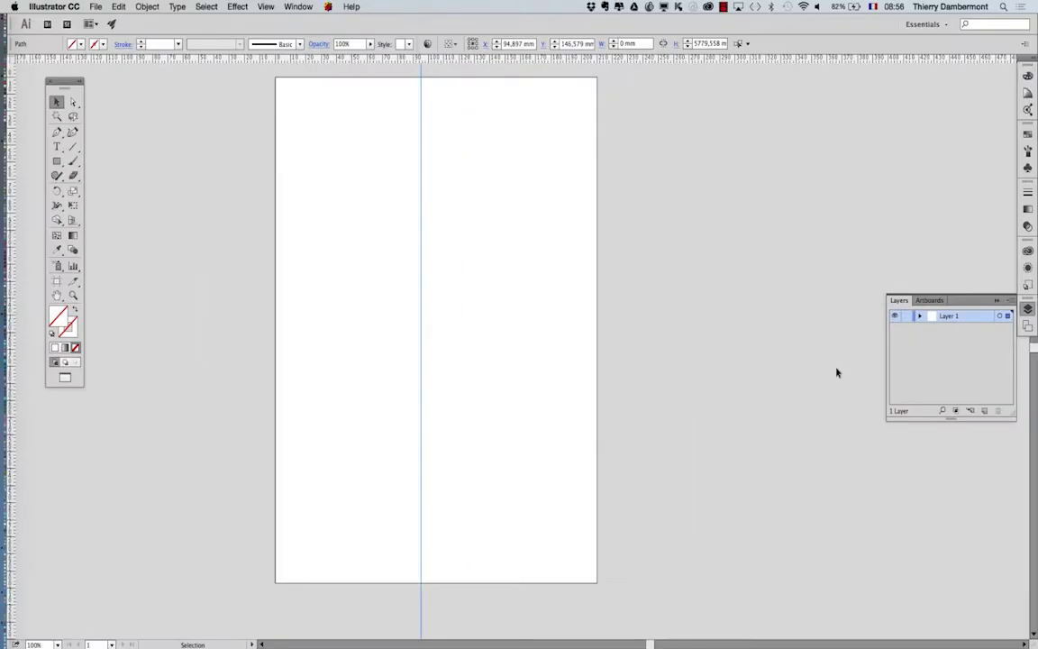
drag(899, 300, 561, 236)
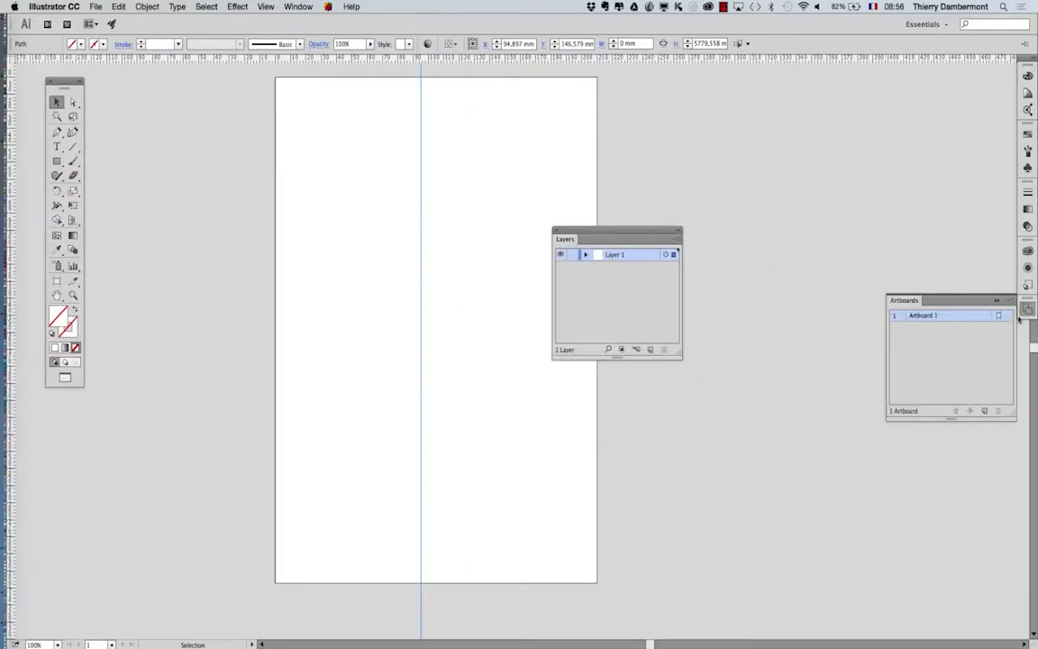
click(899, 274)
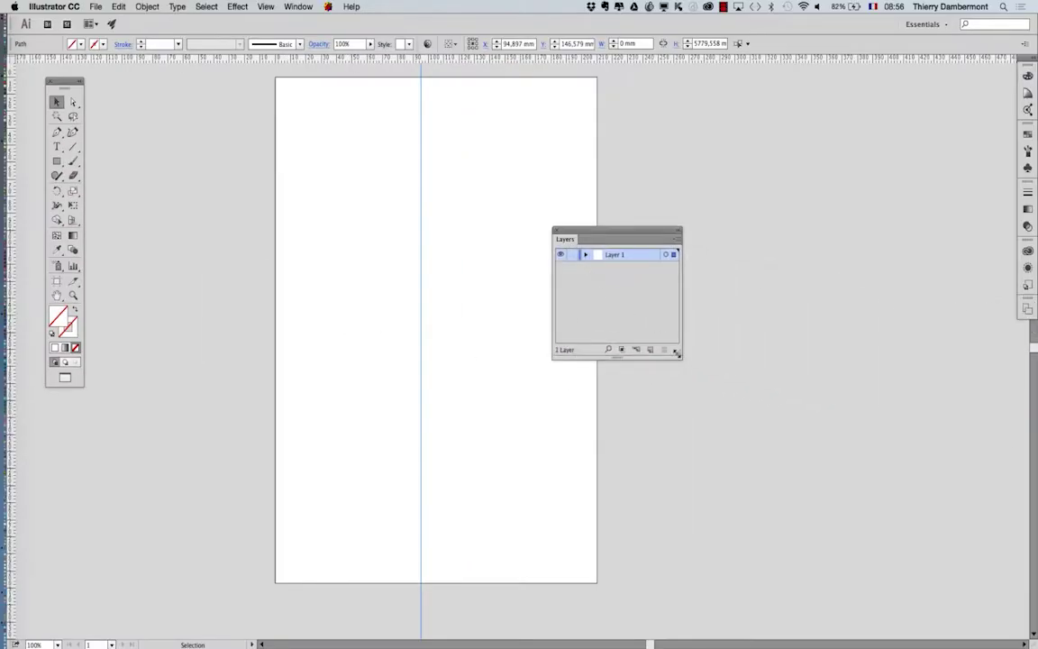
drag(676, 353, 774, 386)
Set the Layers panel's row size to a custom 80 pixels.
click(769, 240)
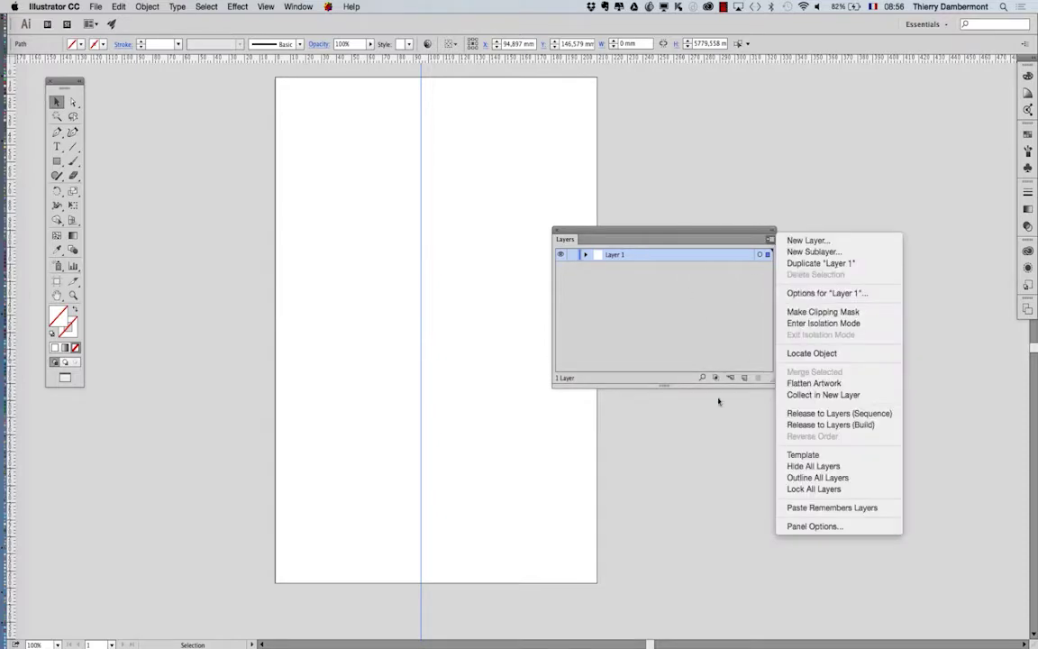
click(815, 526)
click(393, 294)
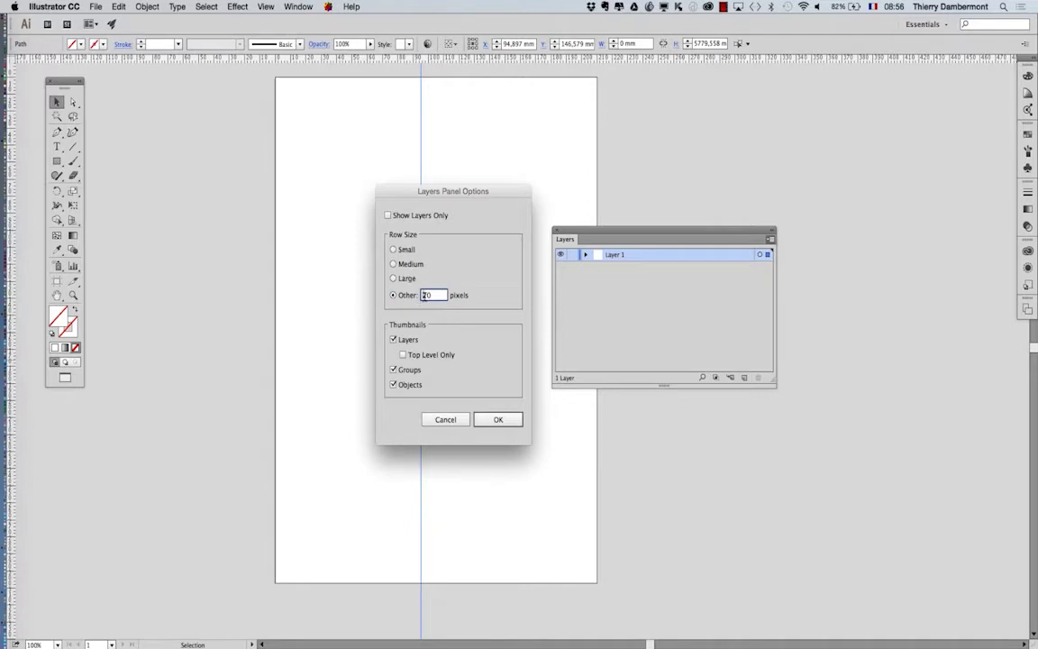
drag(426, 296, 419, 296)
text(8)
click(515, 420)
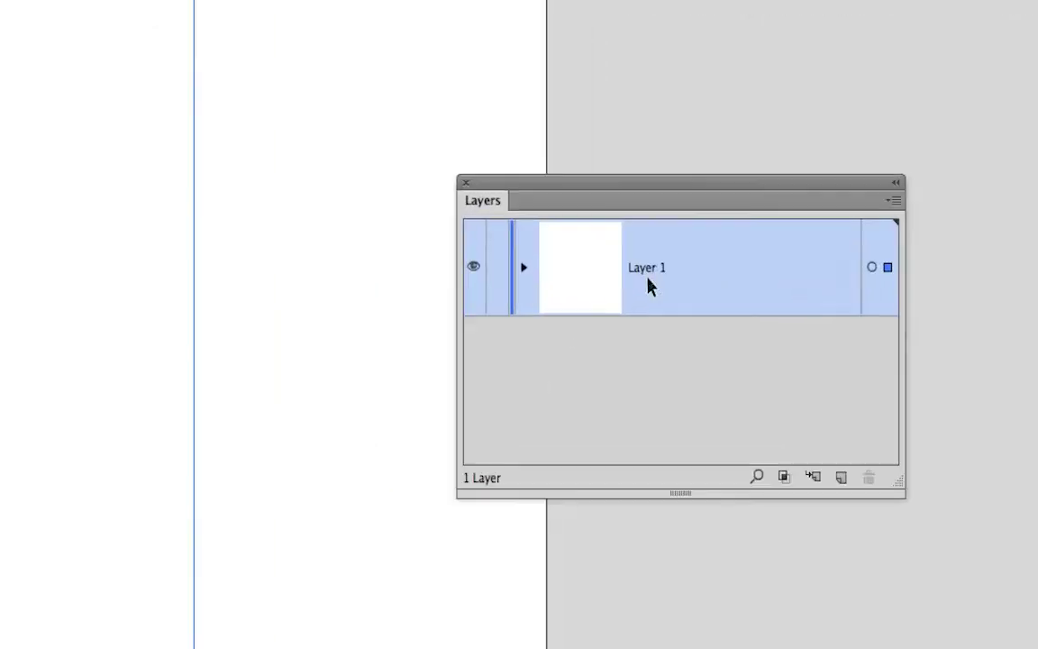
Rename Layer 1 as reperes and lock it.
double_click(645, 279)
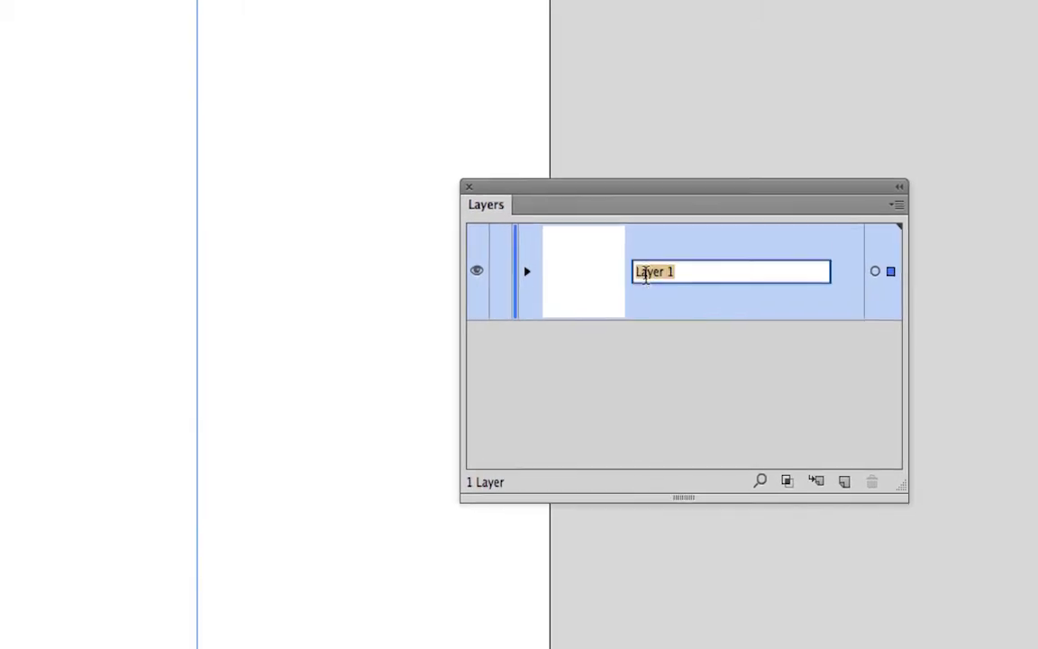
text(reperes)
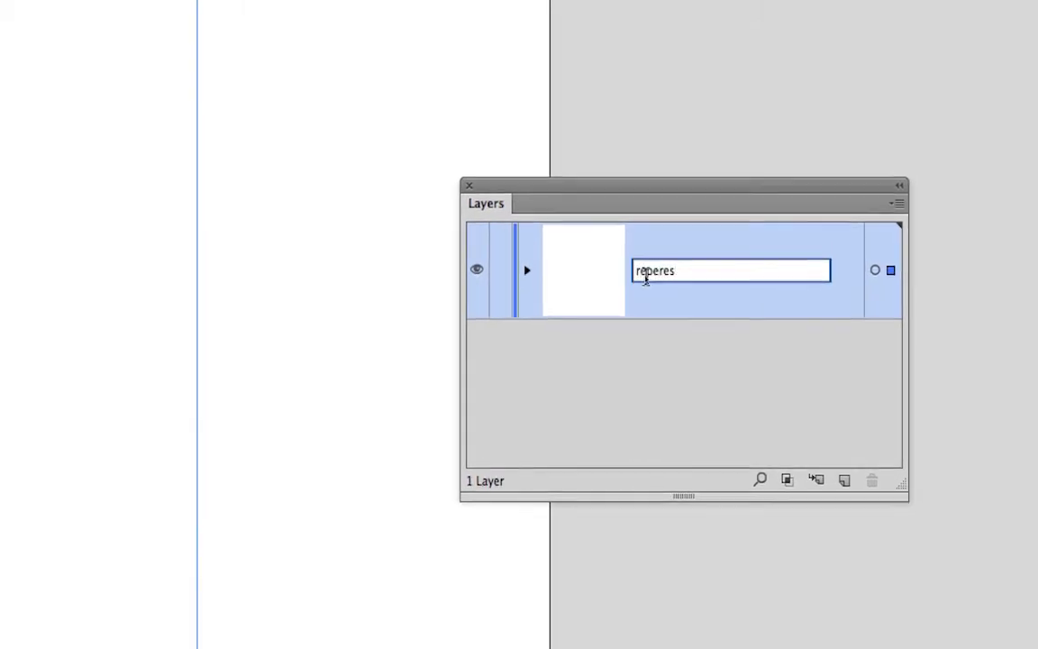
click(667, 378)
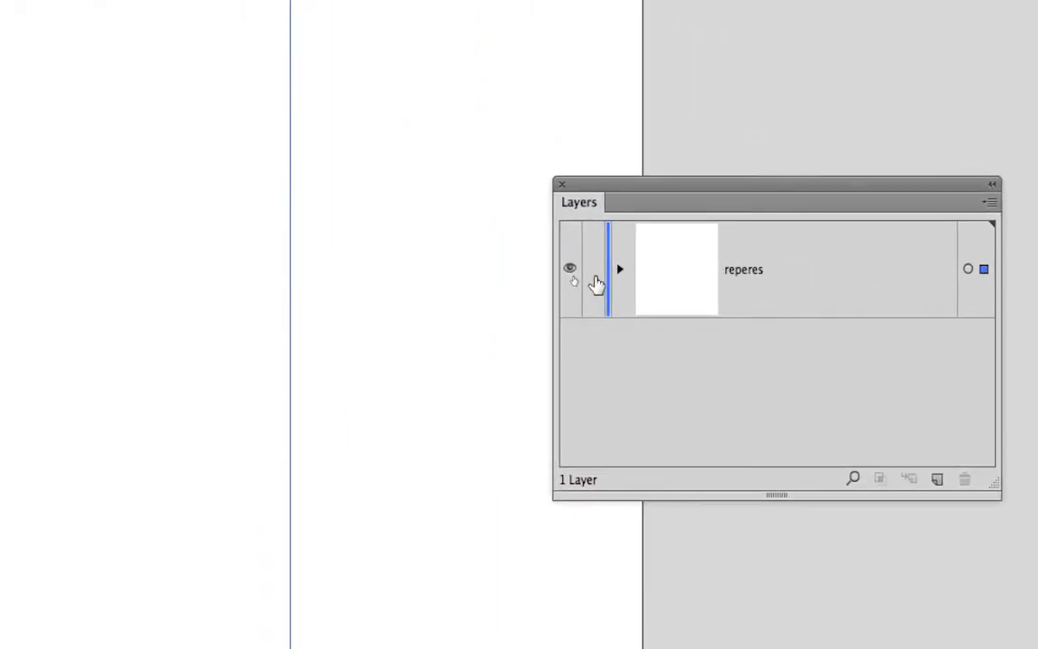
click(593, 275)
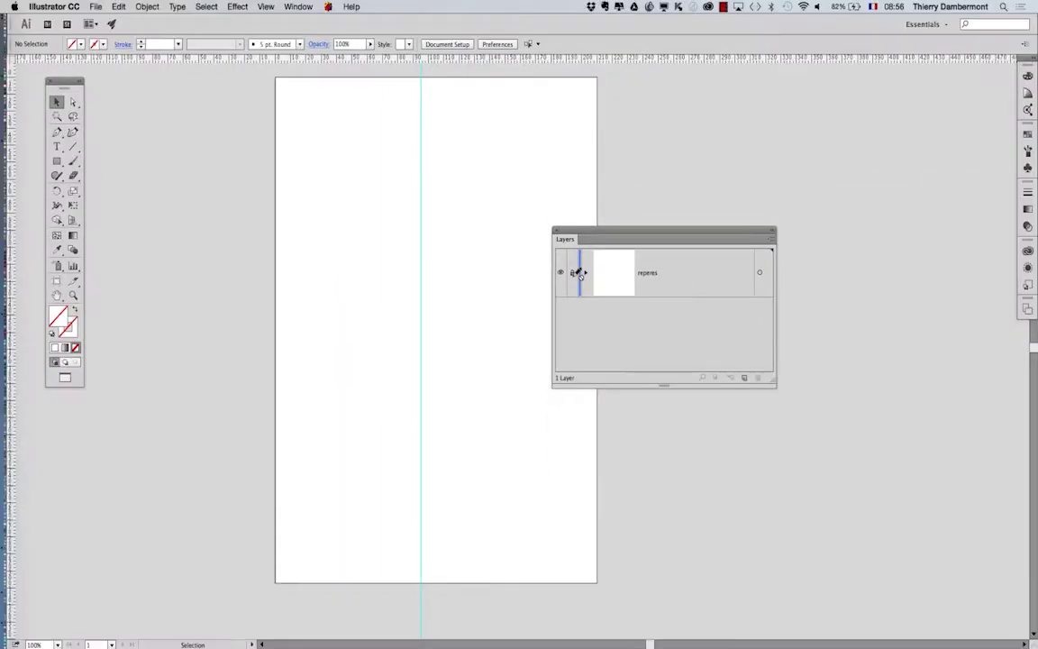
click(265, 6)
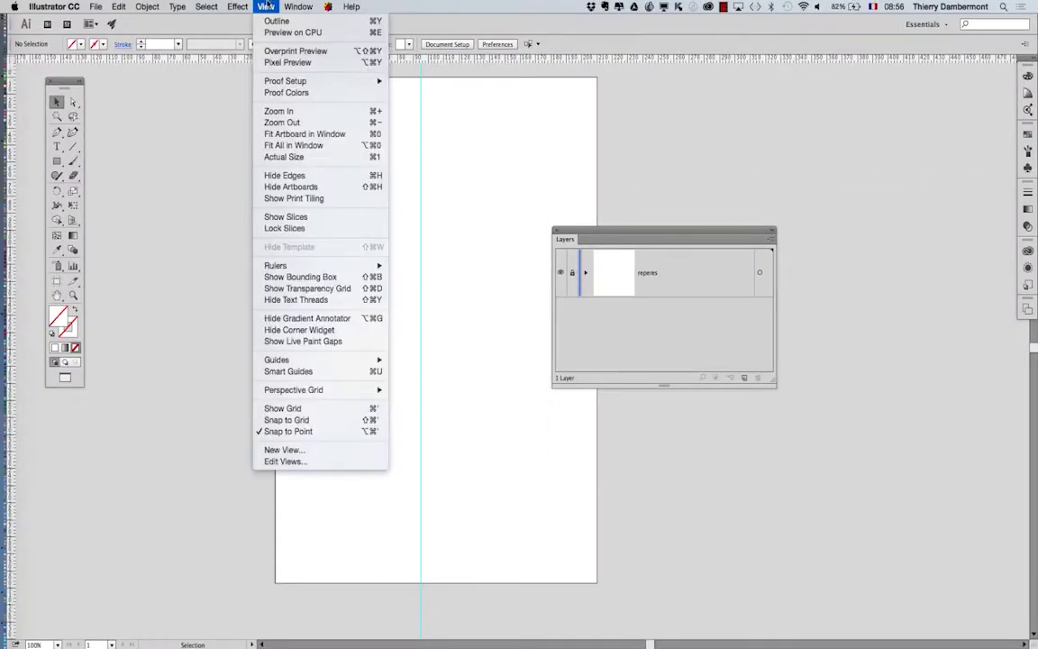
click(267, 6)
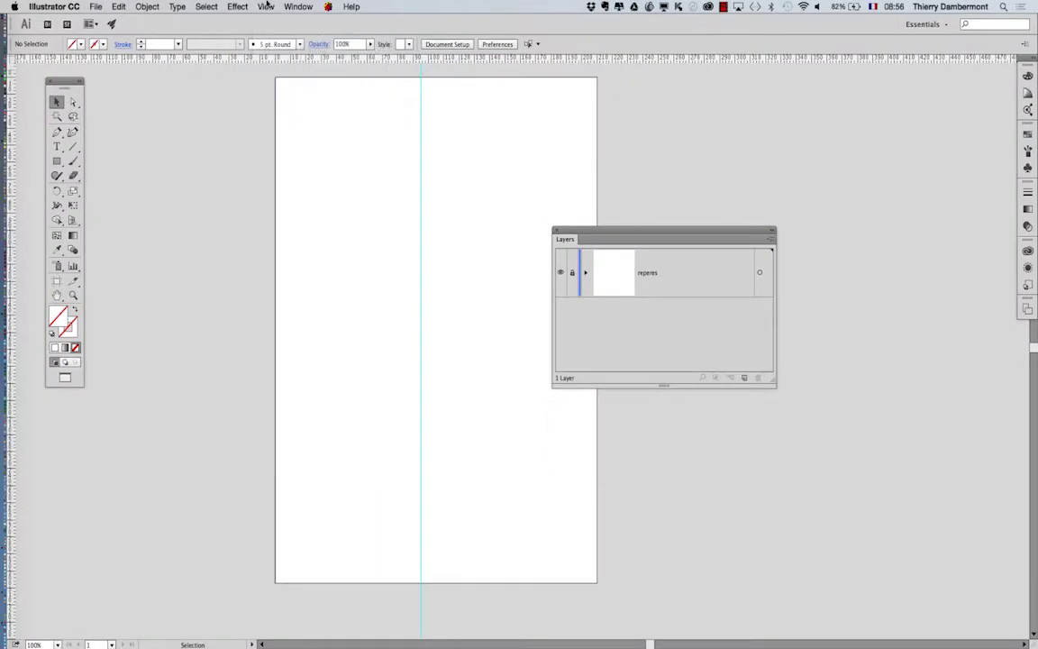
click(266, 6)
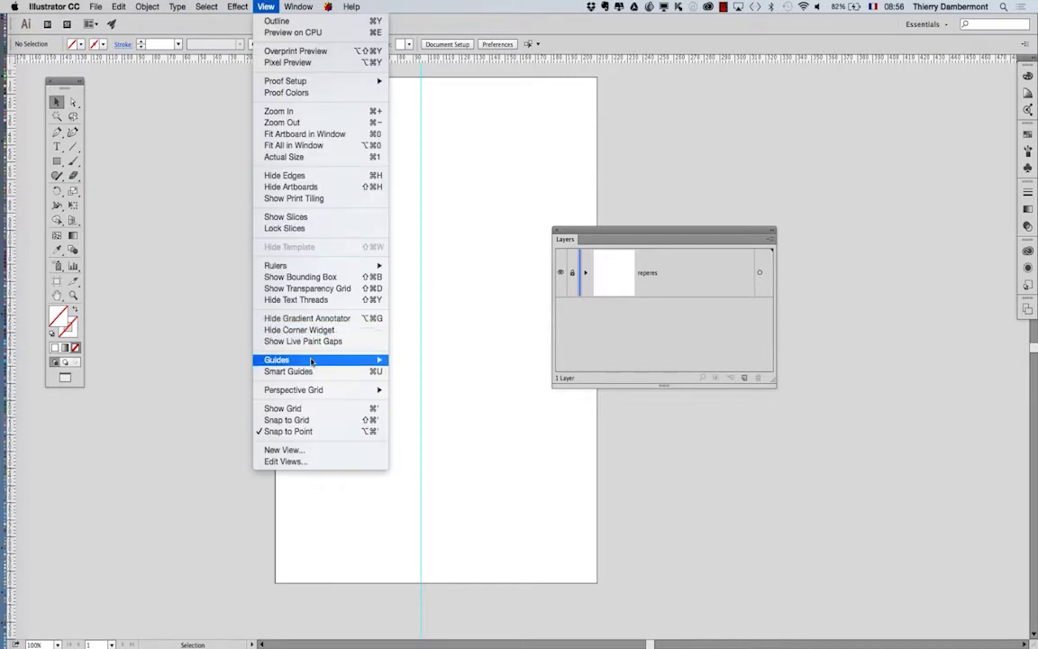
mouse_move(311, 361)
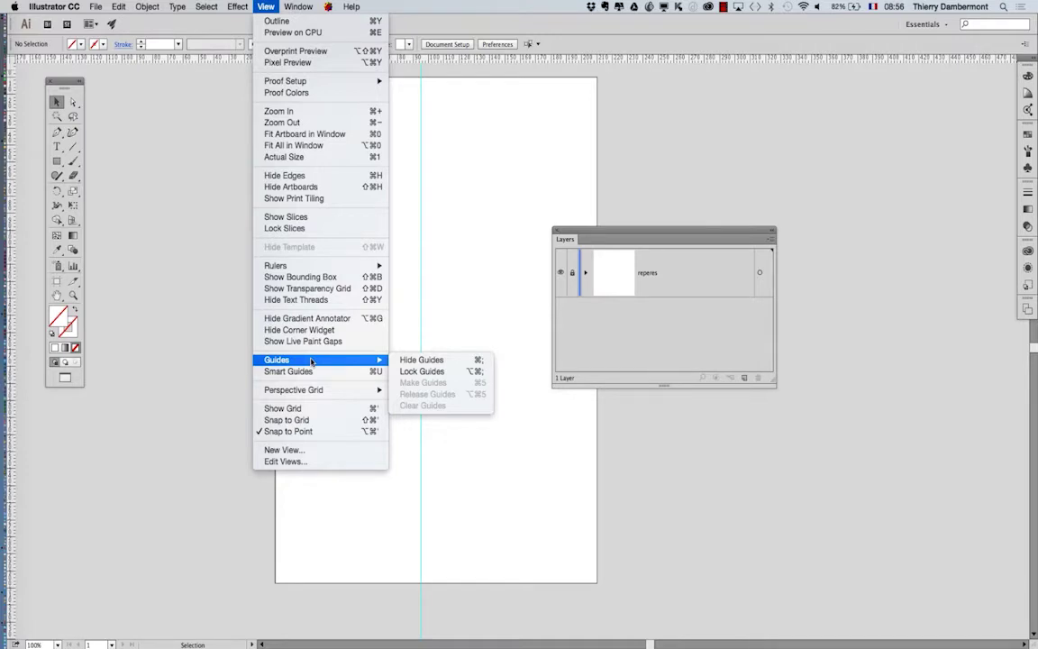
click(702, 311)
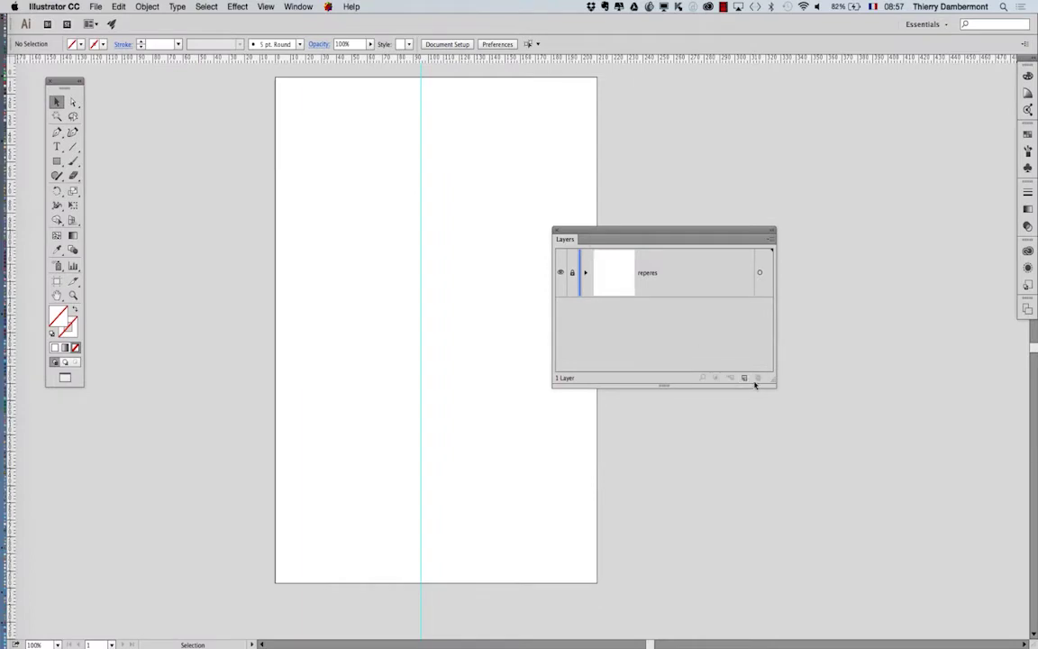
Narrow the Layers panel and move it off the artboard, and bring the Tools panel onto the artboard.
drag(772, 380, 754, 383)
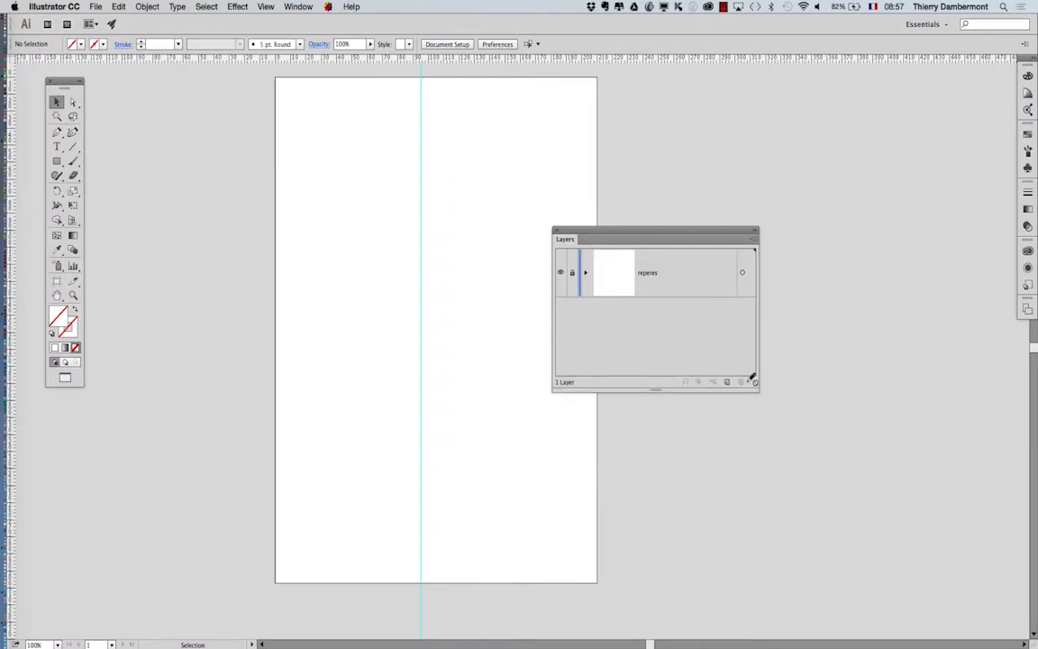
drag(566, 230, 645, 226)
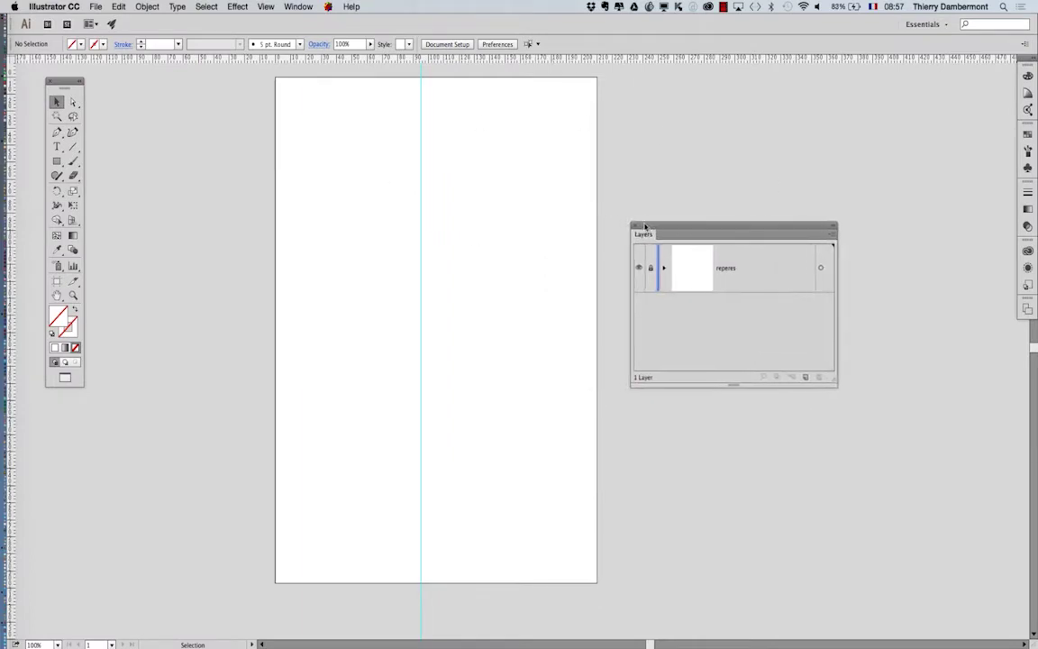
drag(67, 83, 318, 142)
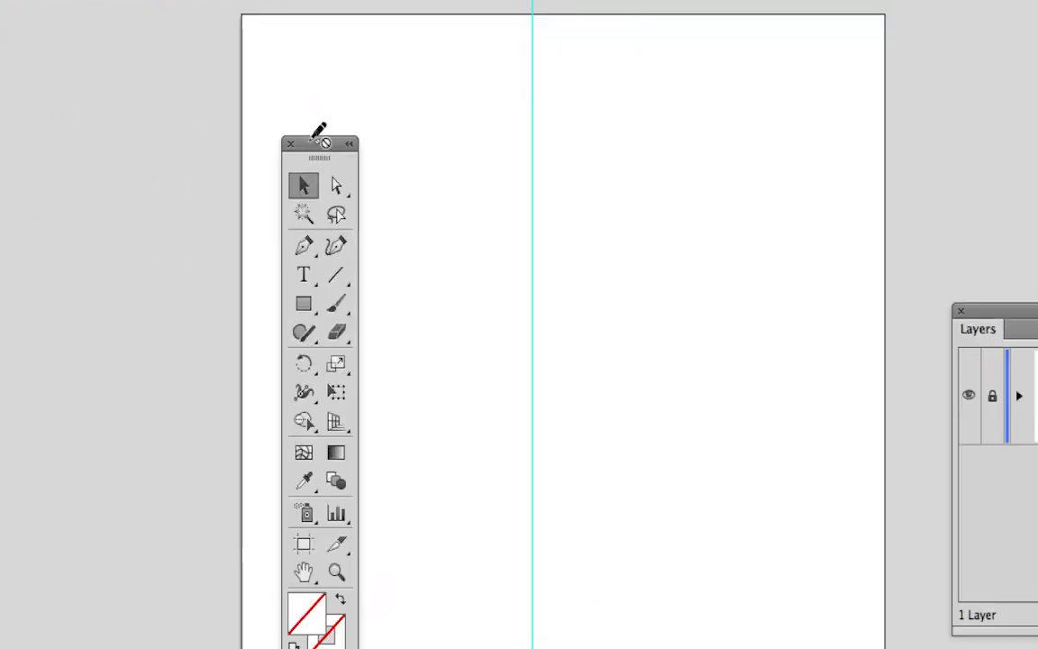
Activate the Pencil tool from the Shaper tool group.
click(305, 331)
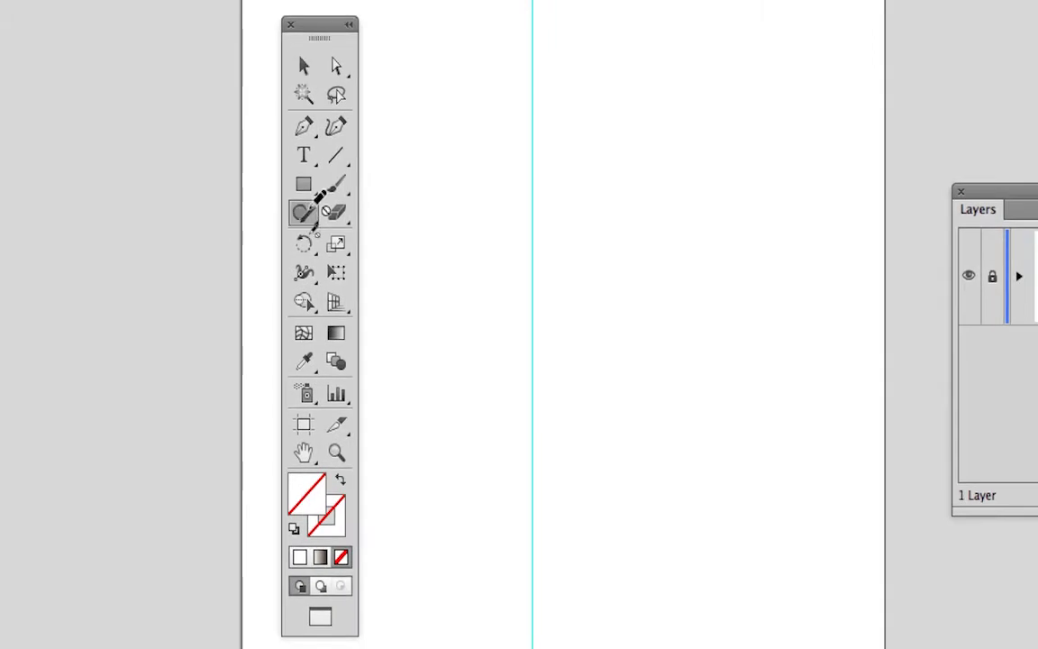
click(304, 211)
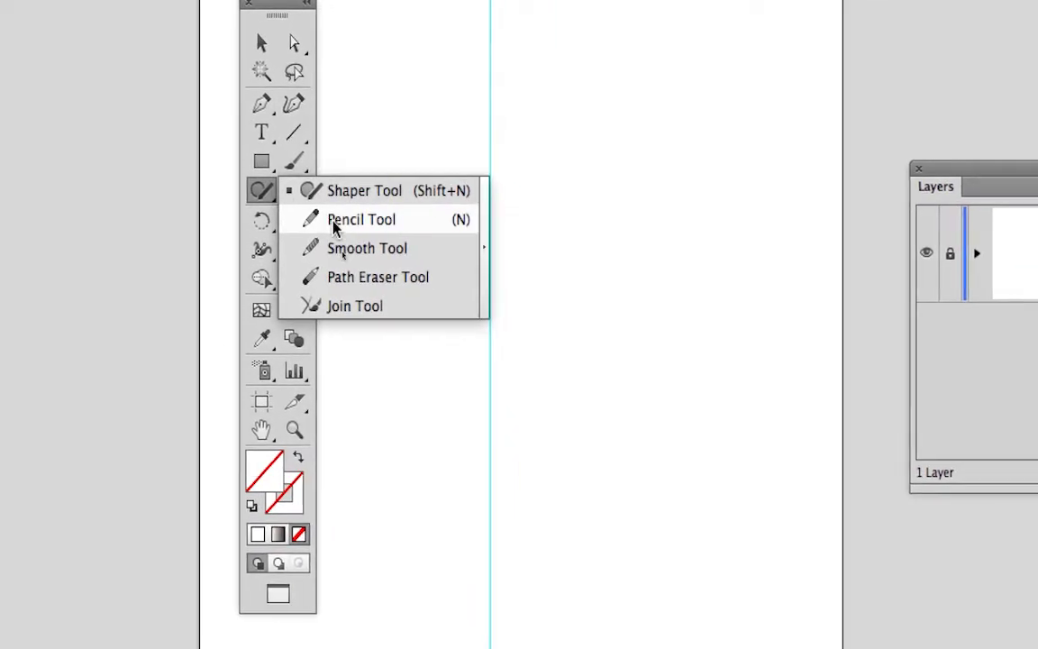
click(333, 220)
click(262, 193)
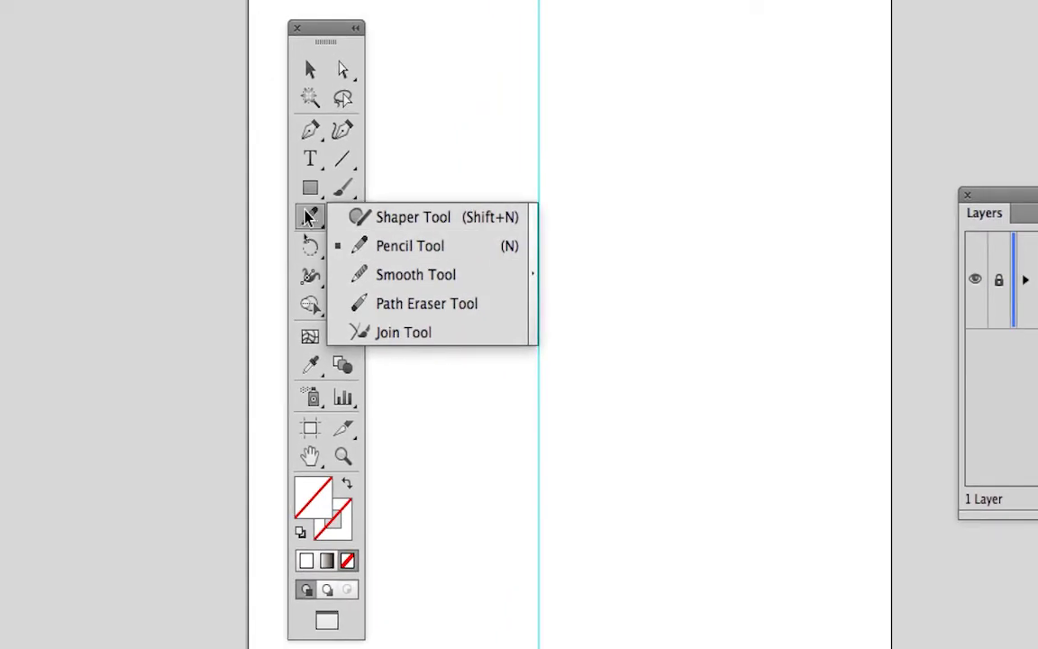
click(270, 206)
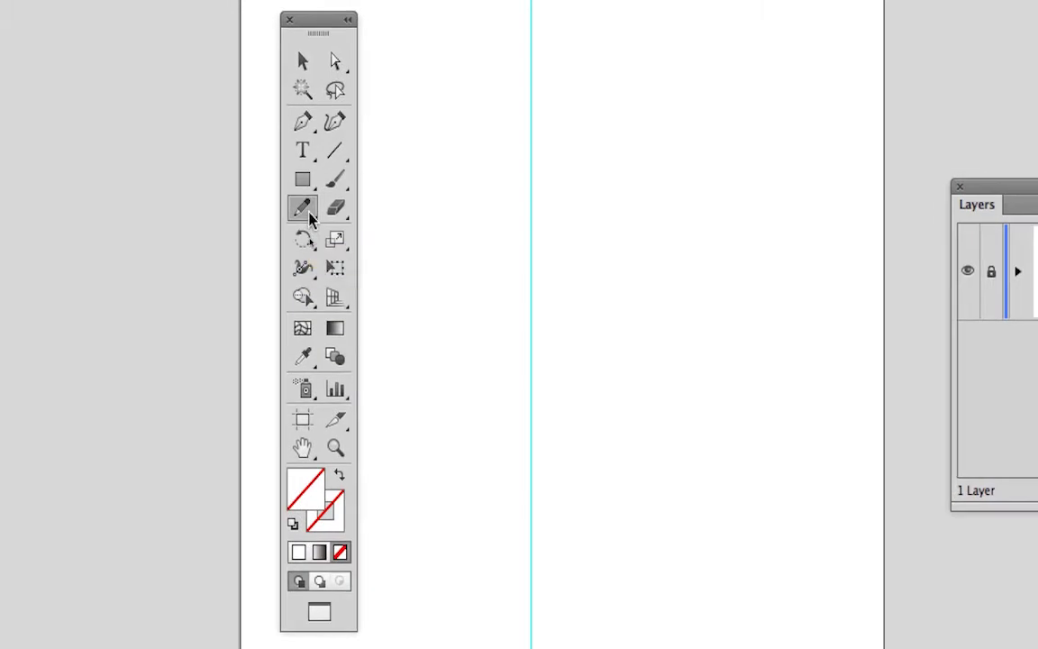
click(307, 157)
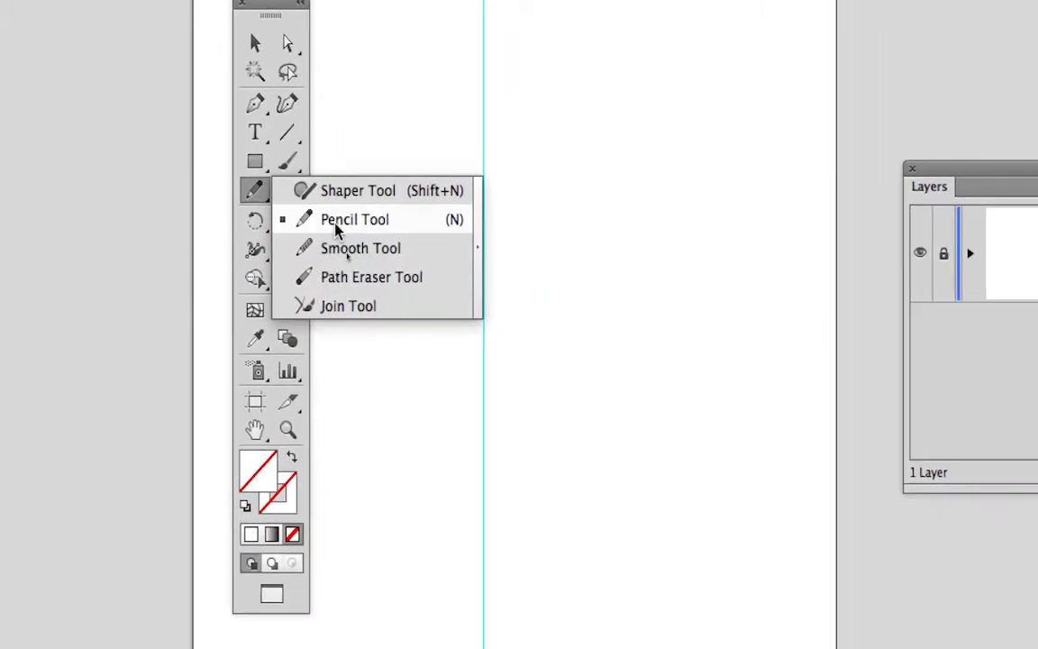
click(335, 221)
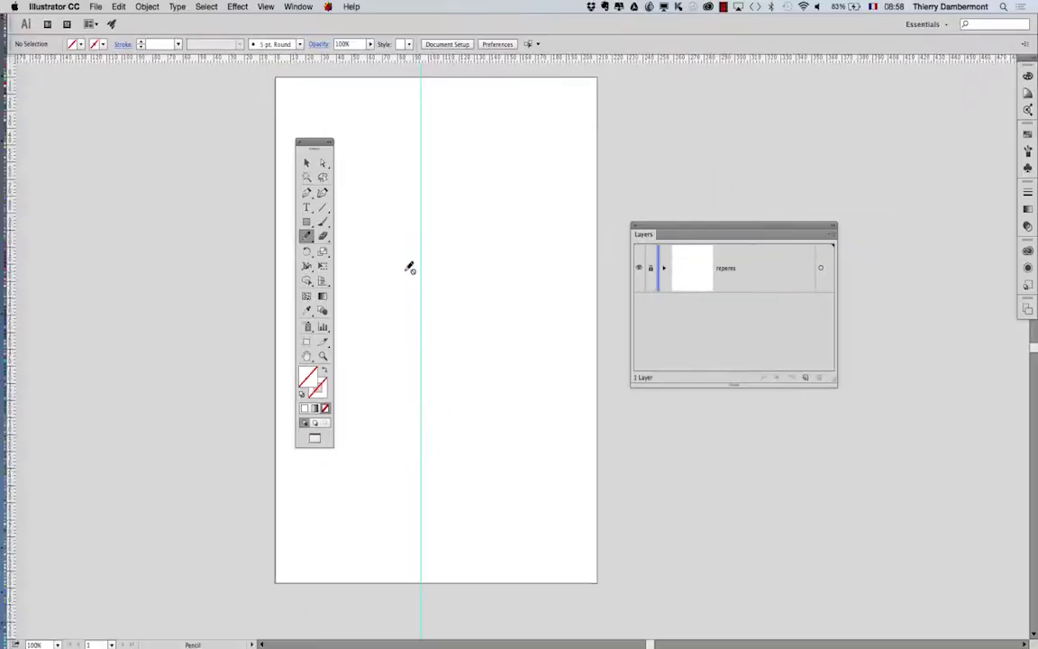
Move the Tools panel off the artboard and add a new layer above the reperes layer.
drag(302, 142, 174, 153)
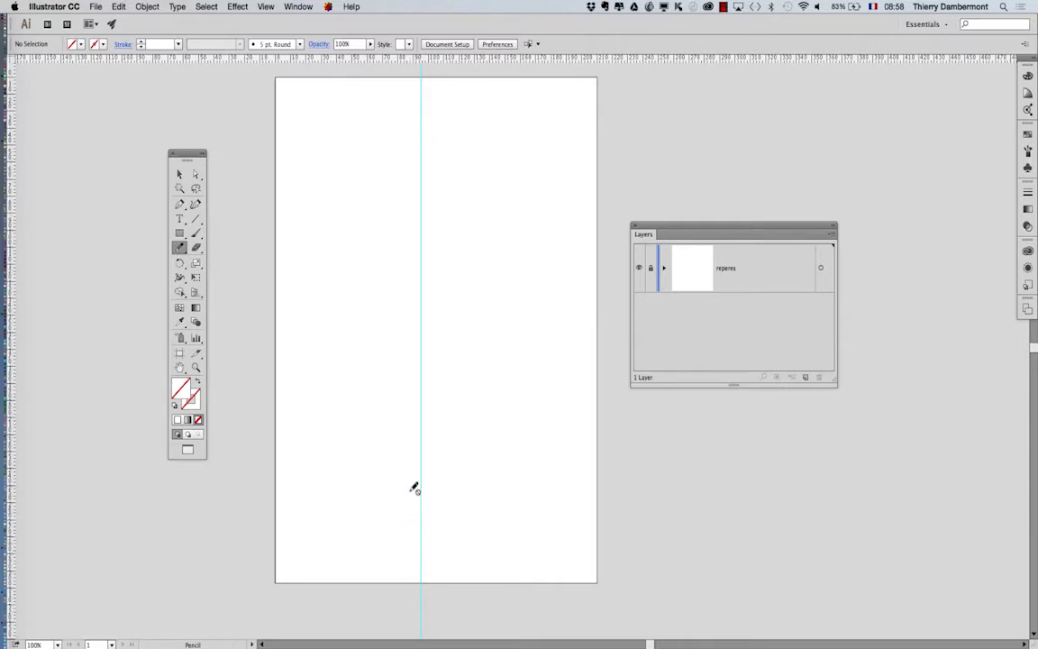
click(762, 275)
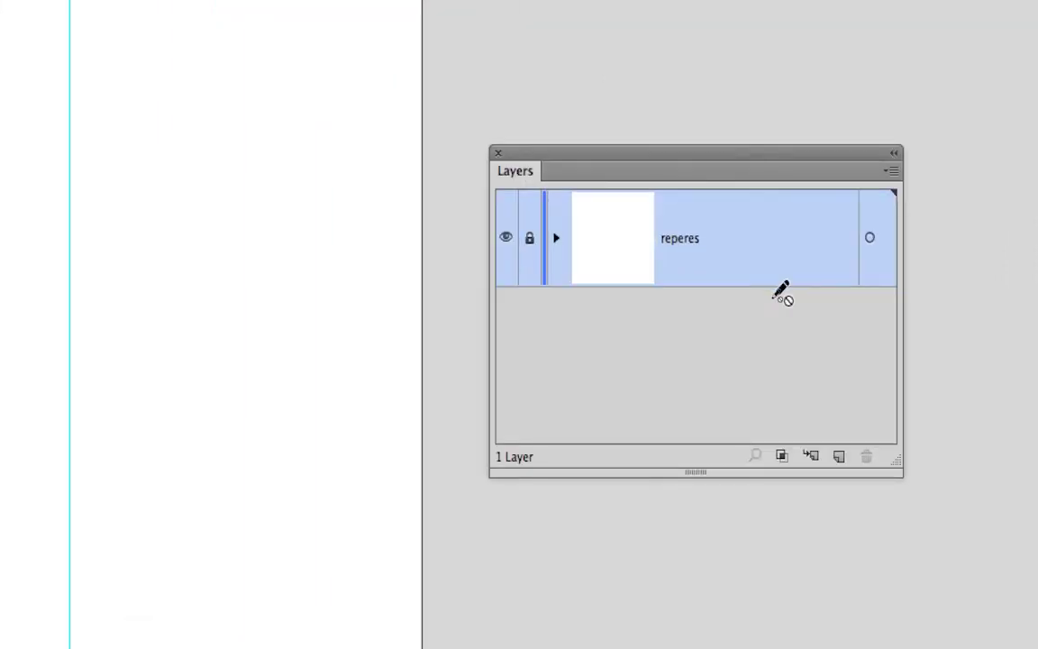
click(838, 456)
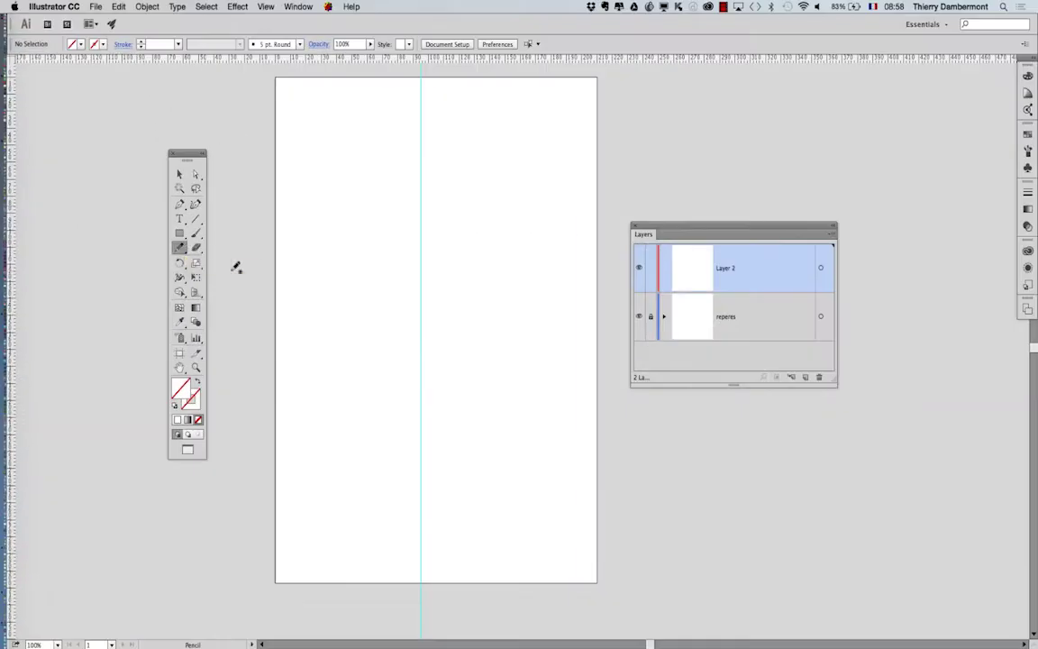
Draw a wavy half-outline about 37 mm wide and 205 mm tall beside the guide with the Pencil tool, and reflect a copy about the vertical axis.
mouse_move(422, 501)
mouse_down()
mouse_move(409, 411)
mouse_move(366, 287)
mouse_move(419, 155)
mouse_up()
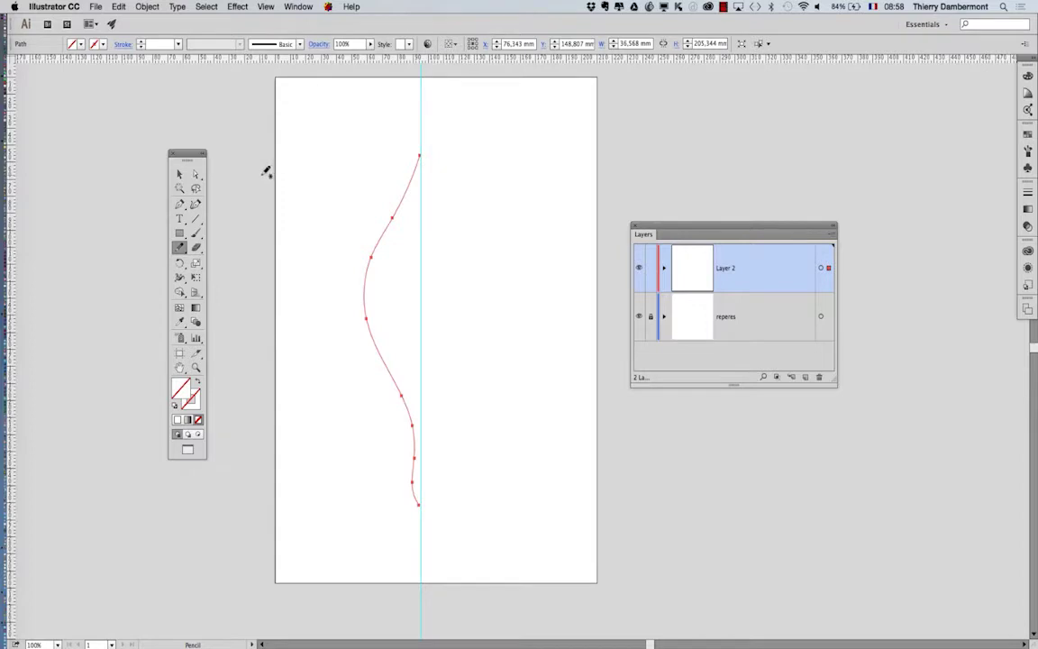
click(135, 7)
mouse_move(152, 23)
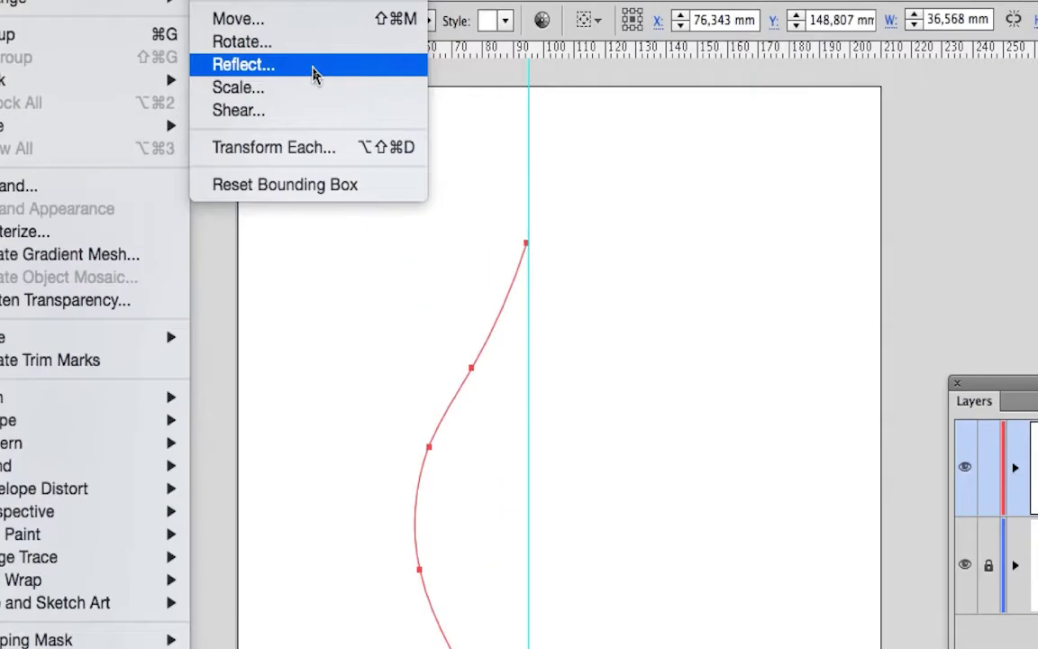
click(313, 75)
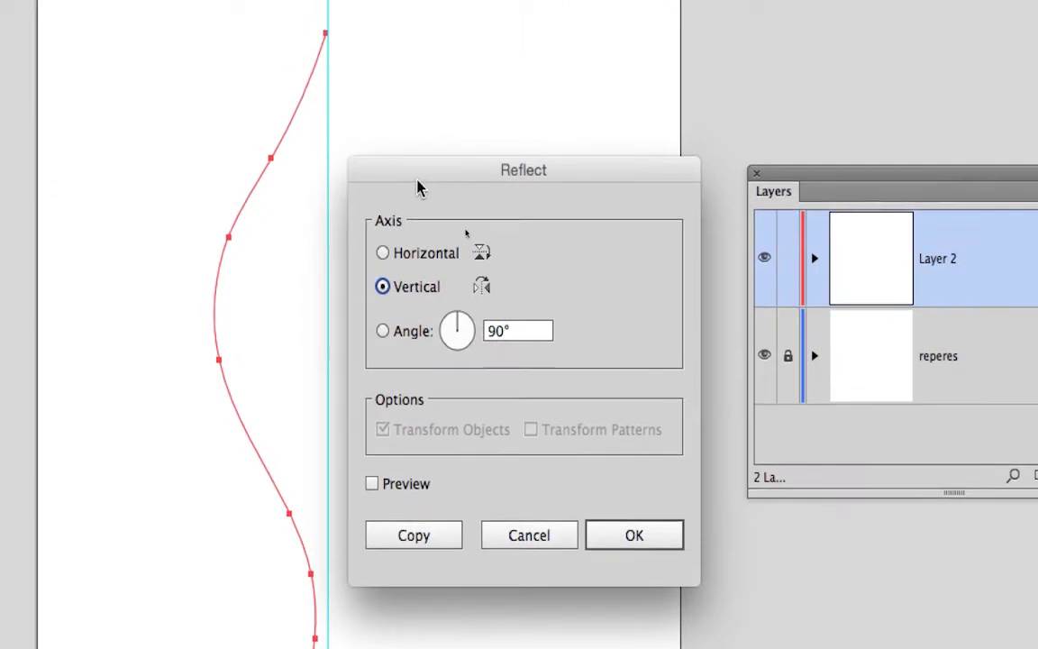
drag(419, 174, 426, 107)
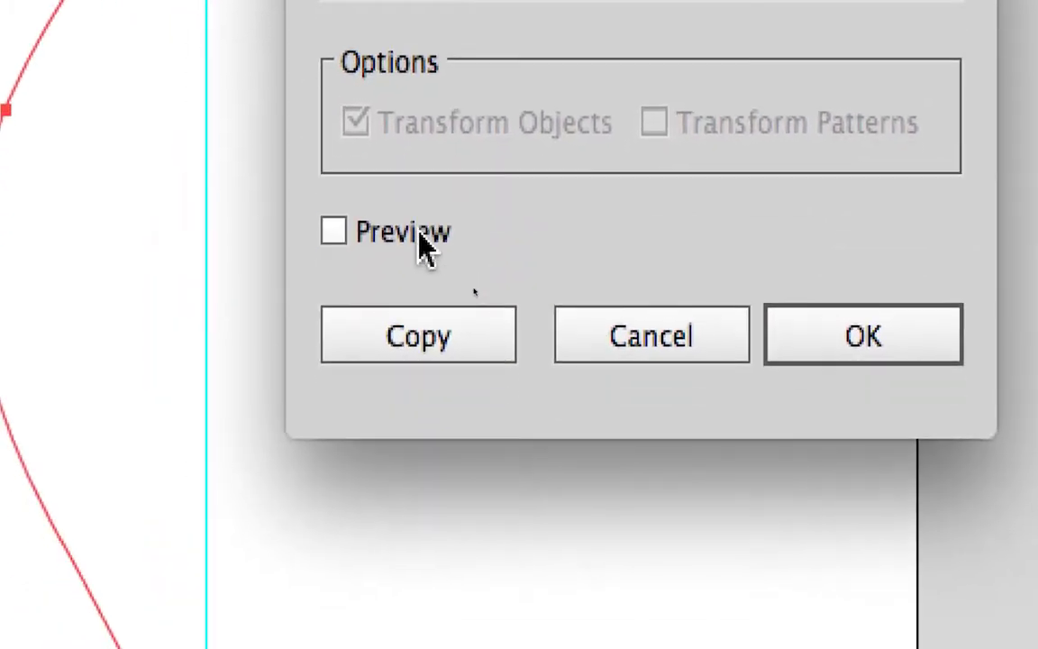
click(422, 236)
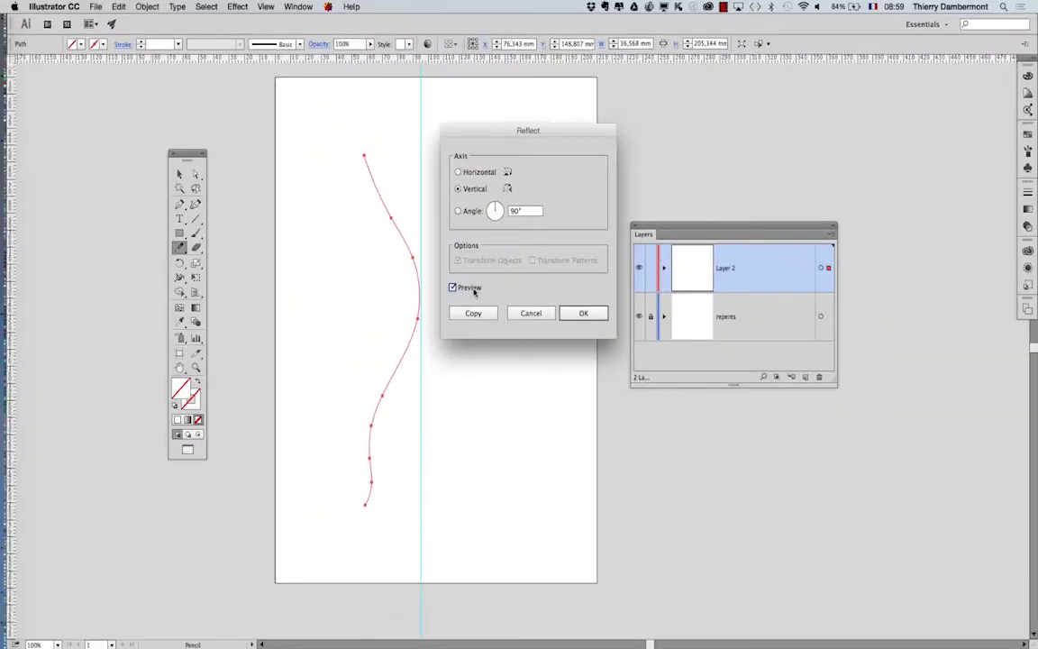
click(423, 244)
click(476, 313)
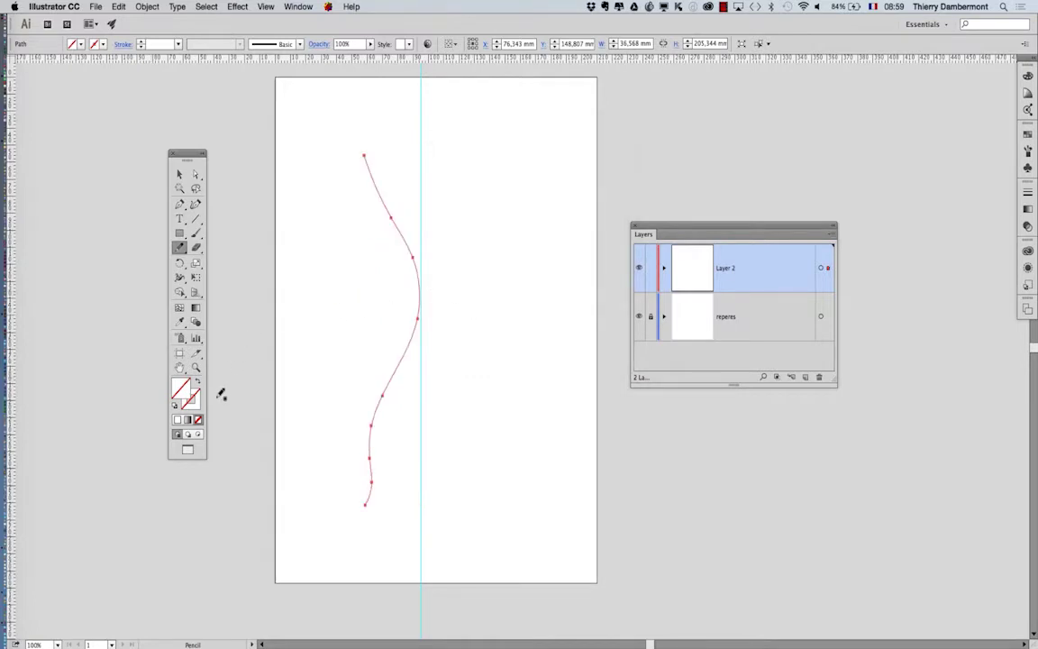
Compare the two curves in Outline and Preview views, ending in Outline view.
click(265, 6)
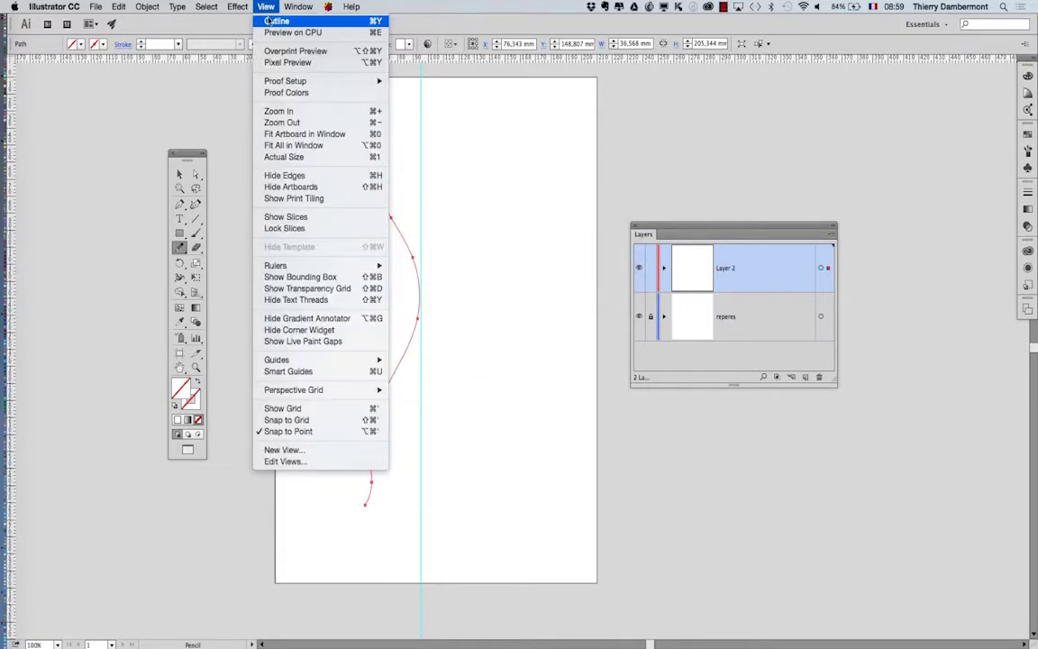
click(269, 26)
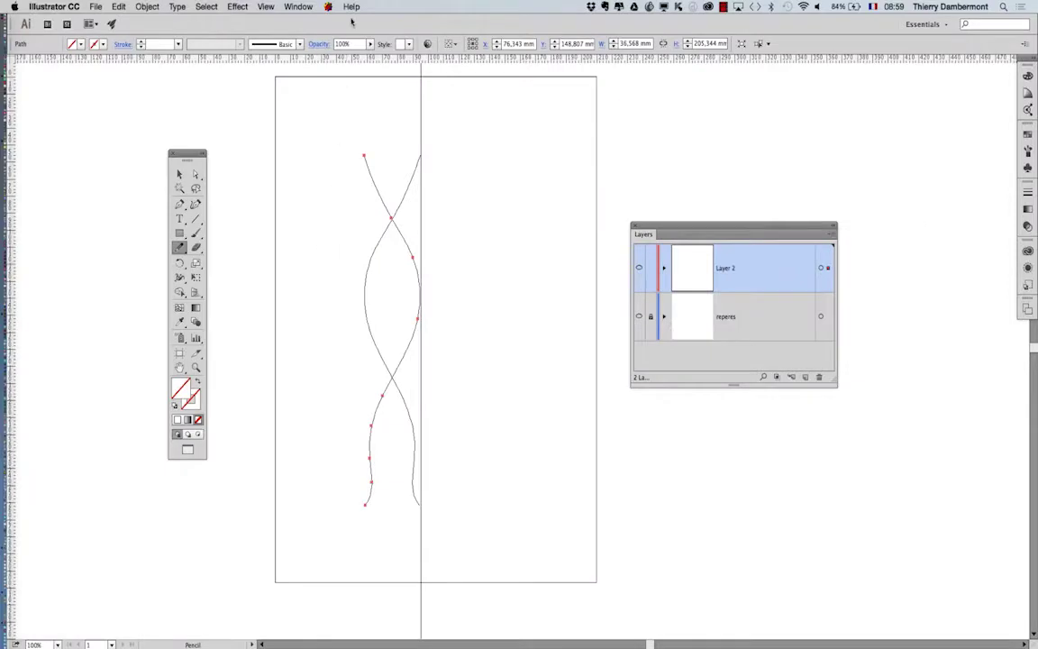
click(266, 6)
click(278, 20)
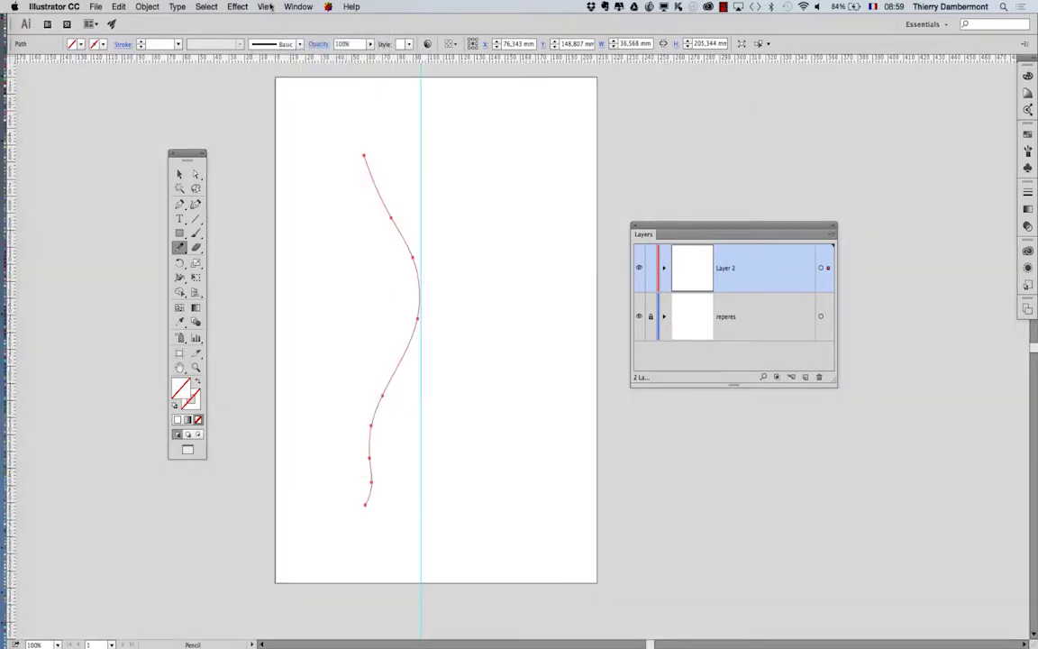
click(267, 6)
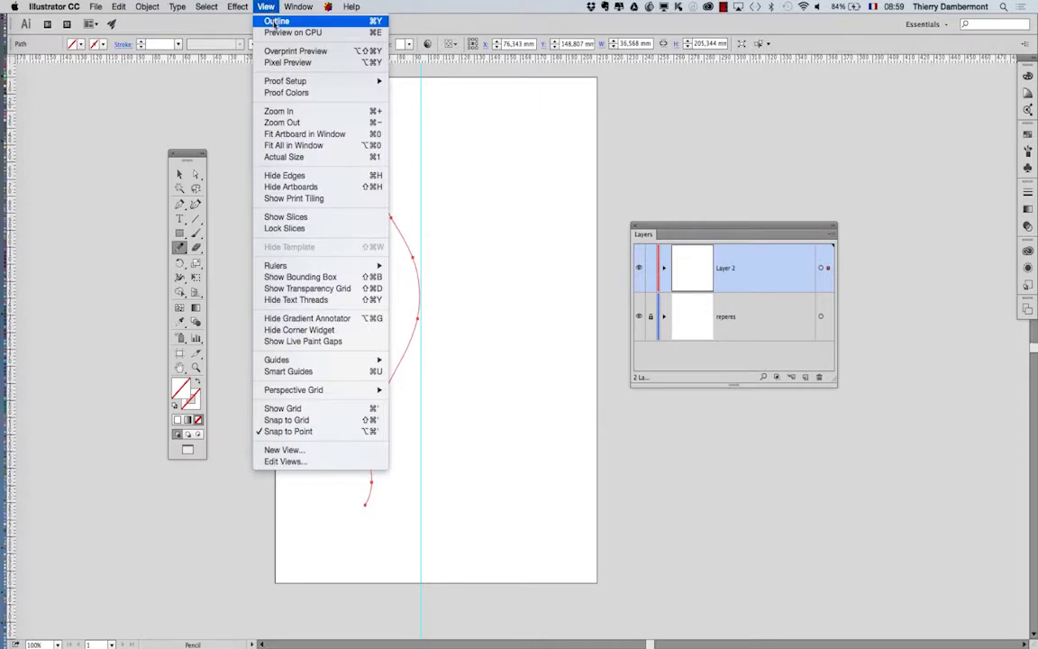
click(274, 21)
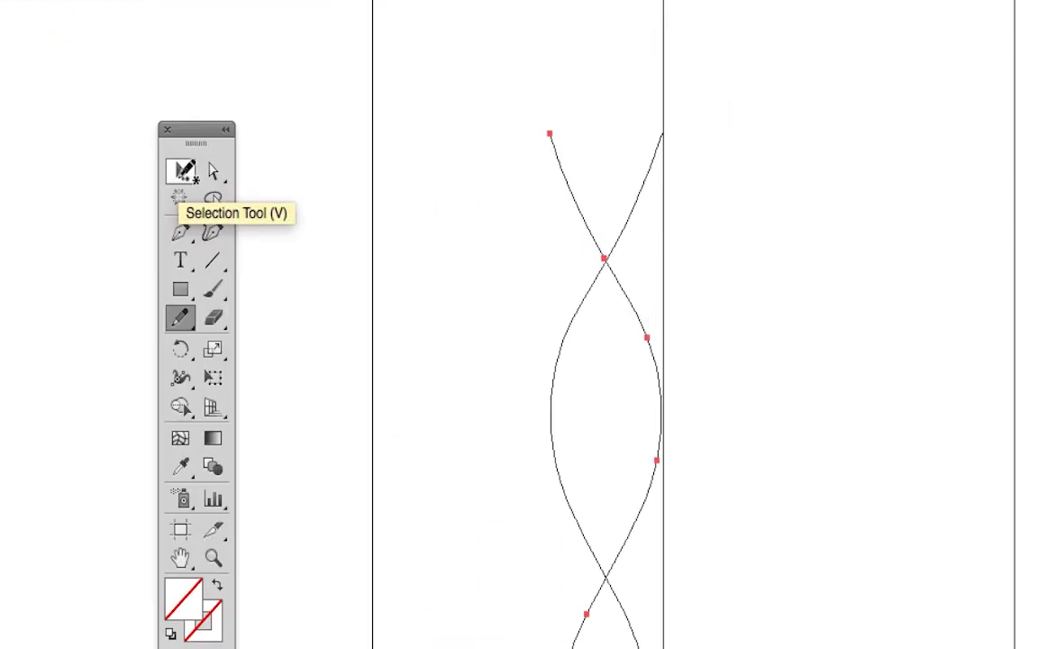
Move the reflected curve to the right of the guide so its ends meet those of the original, and deselect it.
click(184, 171)
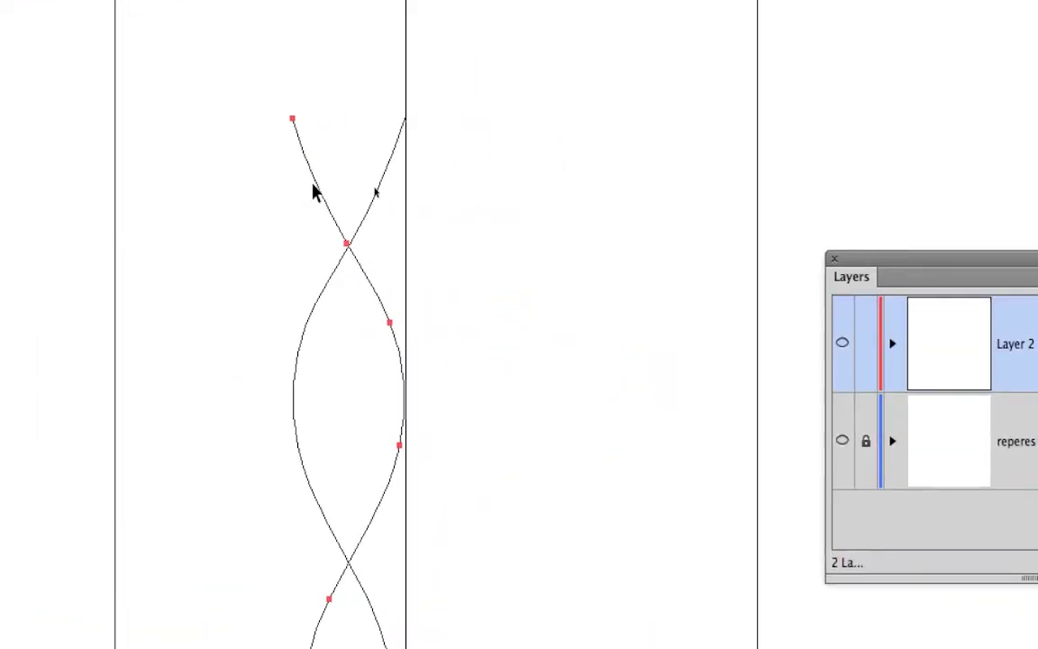
drag(320, 195, 468, 205)
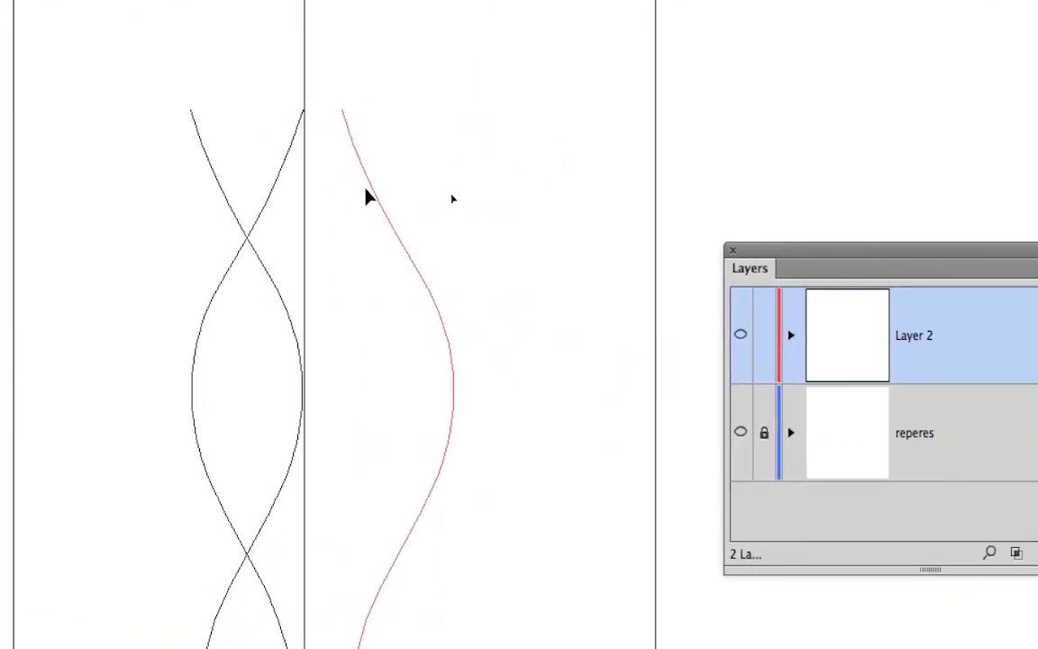
drag(366, 196, 520, 195)
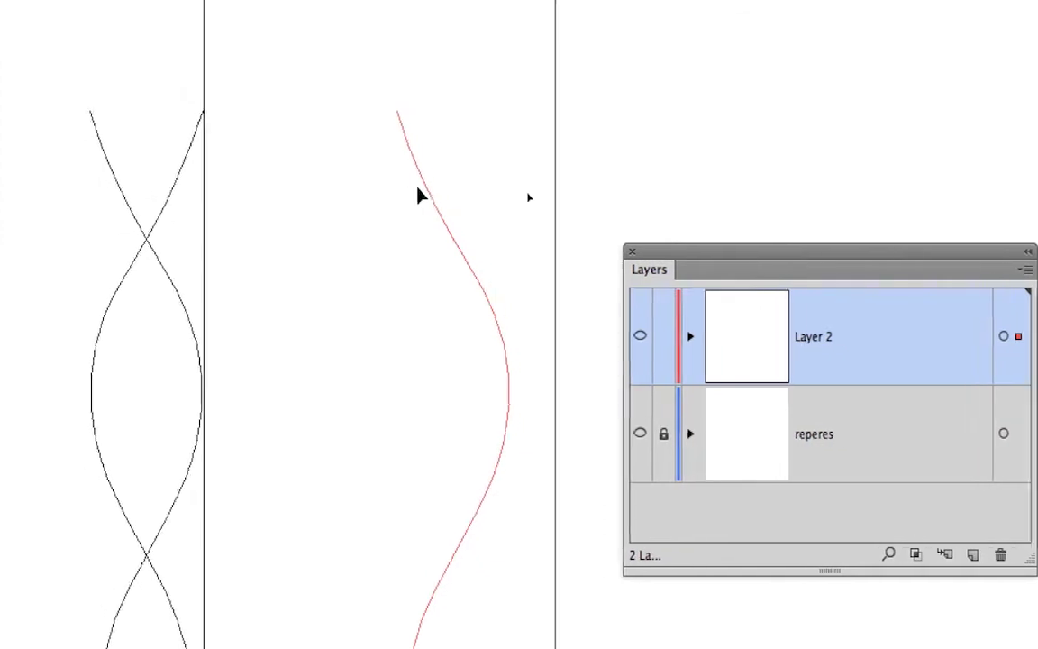
drag(418, 195, 233, 203)
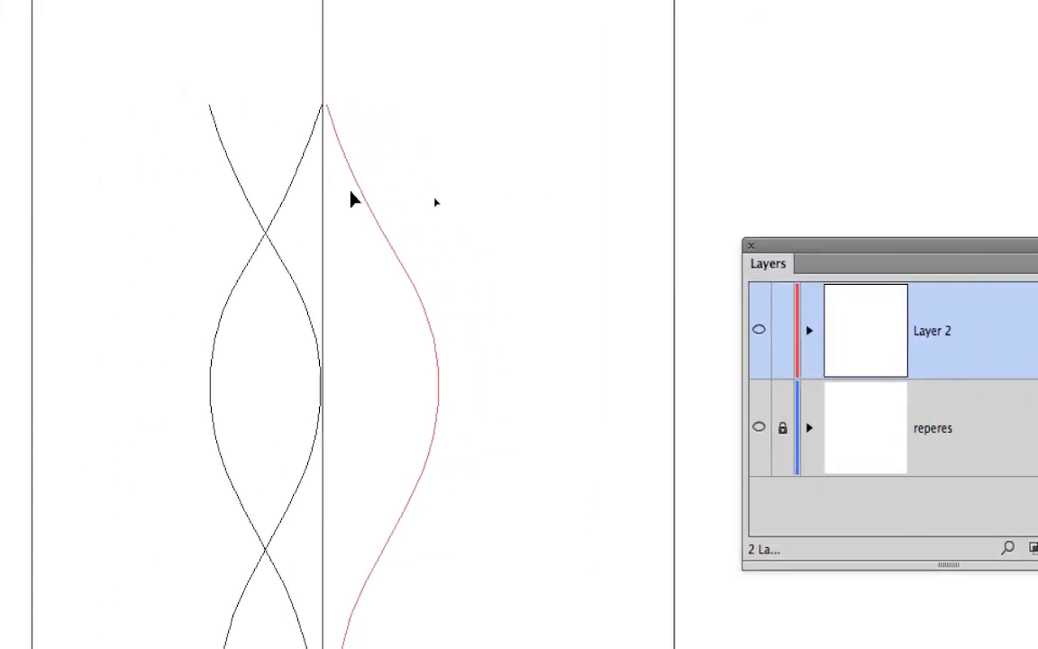
drag(352, 199, 352, 199)
click(414, 187)
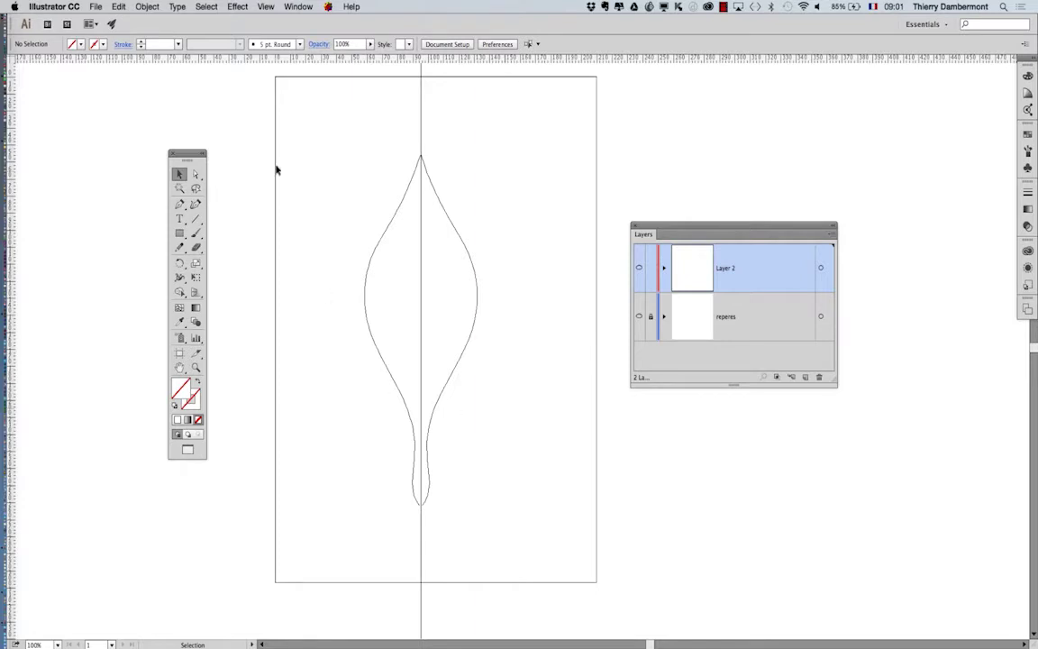
Delete both halves of the outline, reactivate the Pencil tool and restore the Preview view.
drag(295, 171, 469, 293)
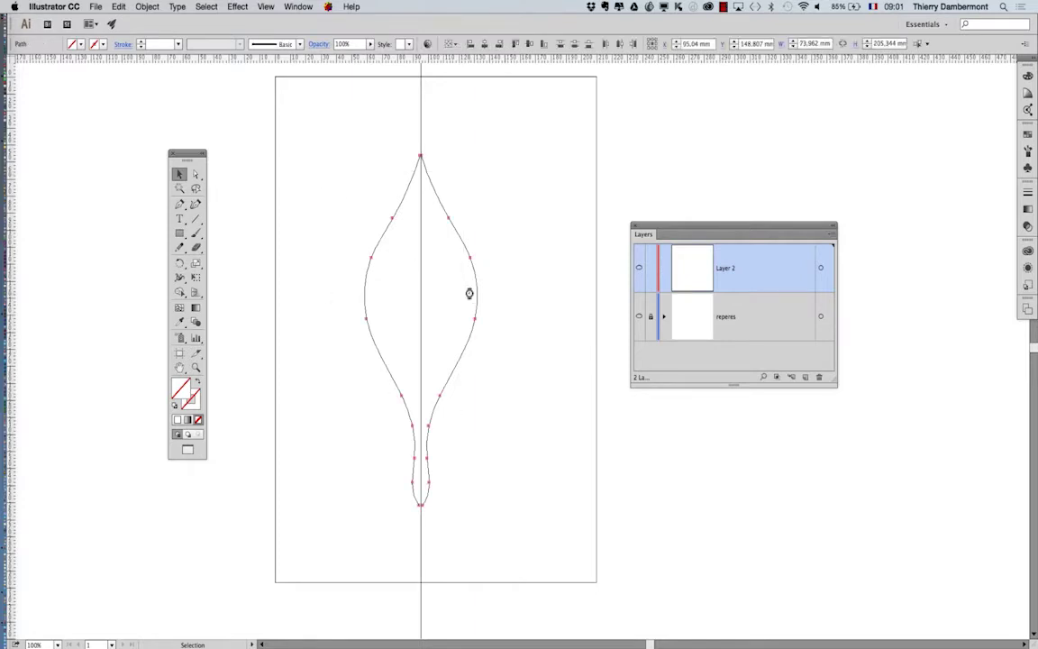
key(Delete)
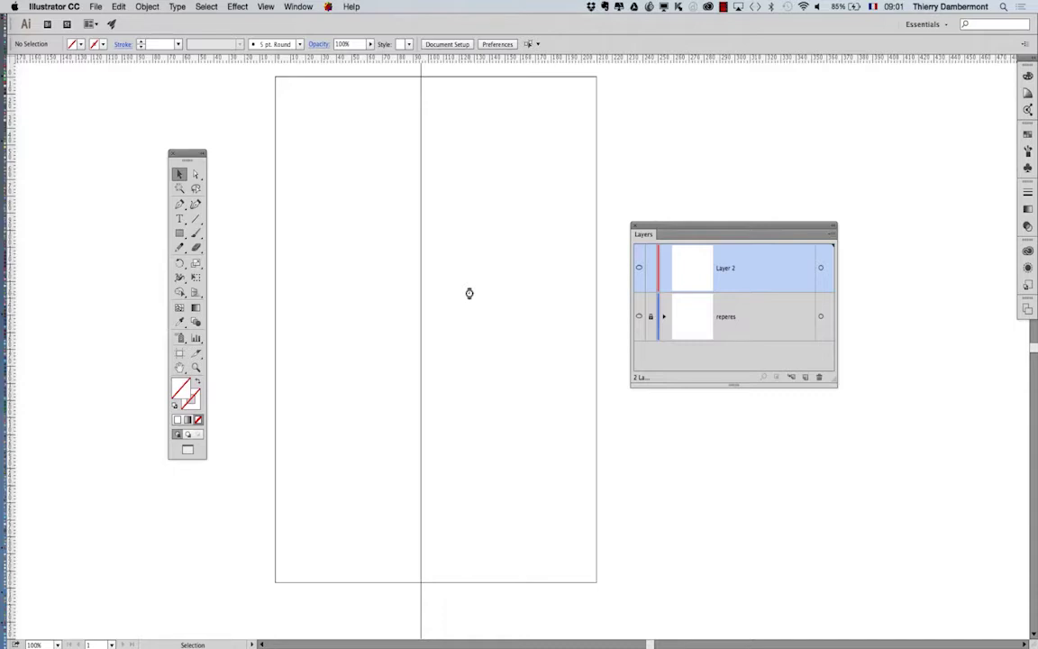
click(181, 249)
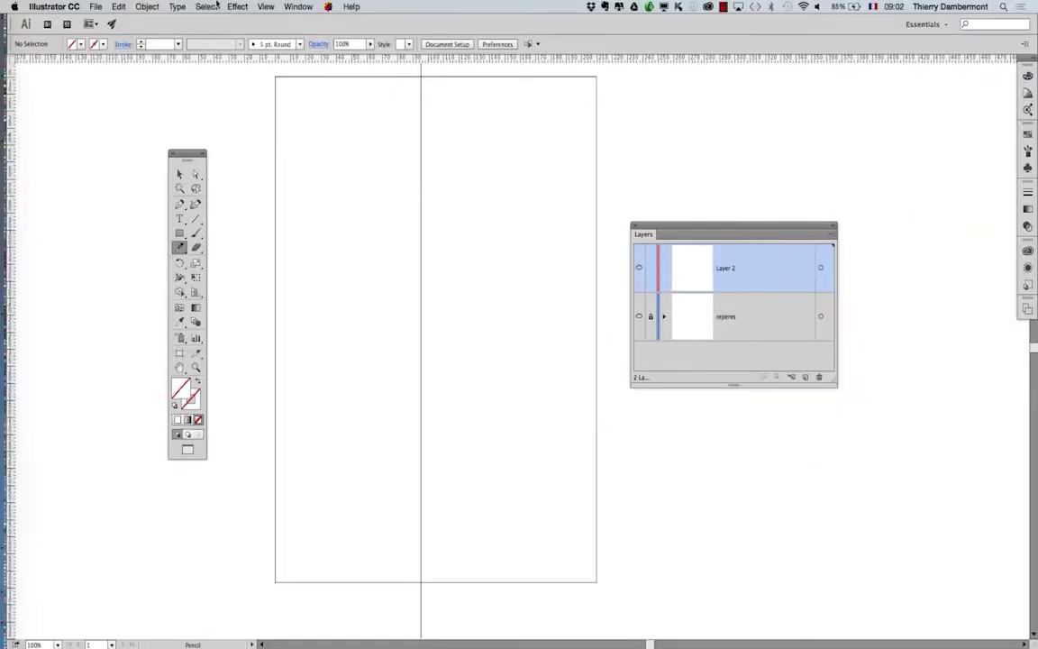
click(261, 7)
click(271, 21)
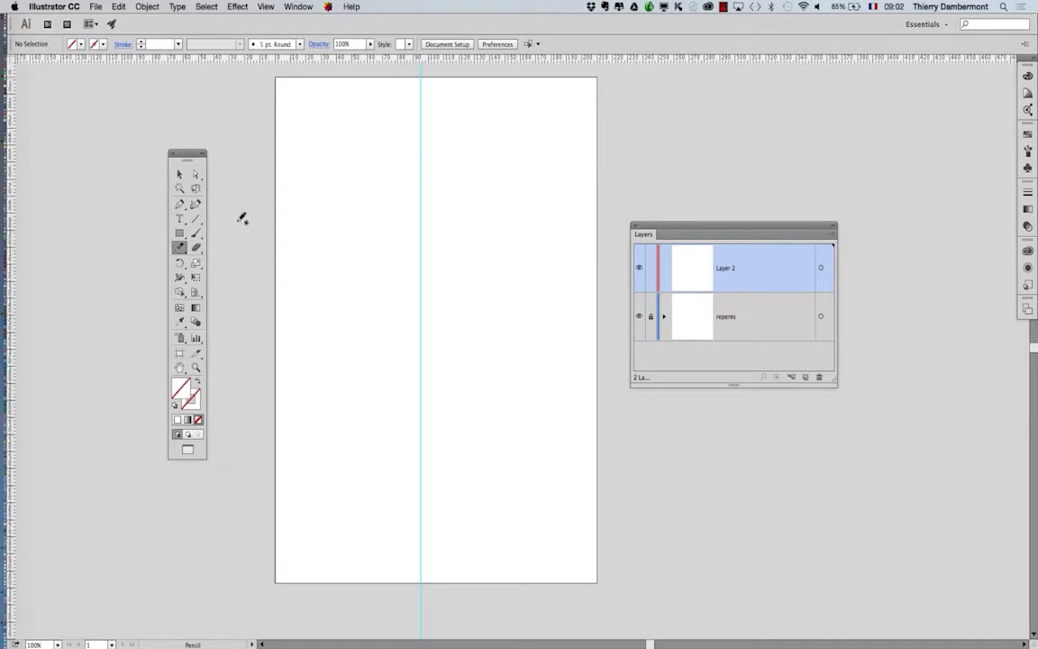
Place a single Pen anchor point on the vertical guide at about X 95 mm, Y 177 mm, and activate the Selection tool.
click(180, 206)
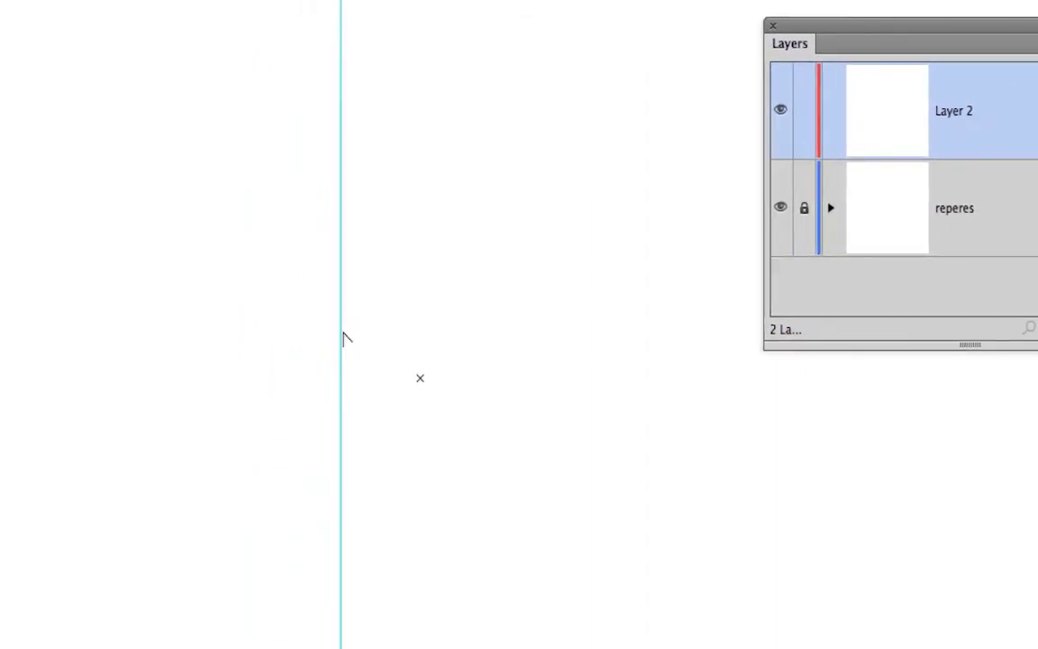
click(342, 329)
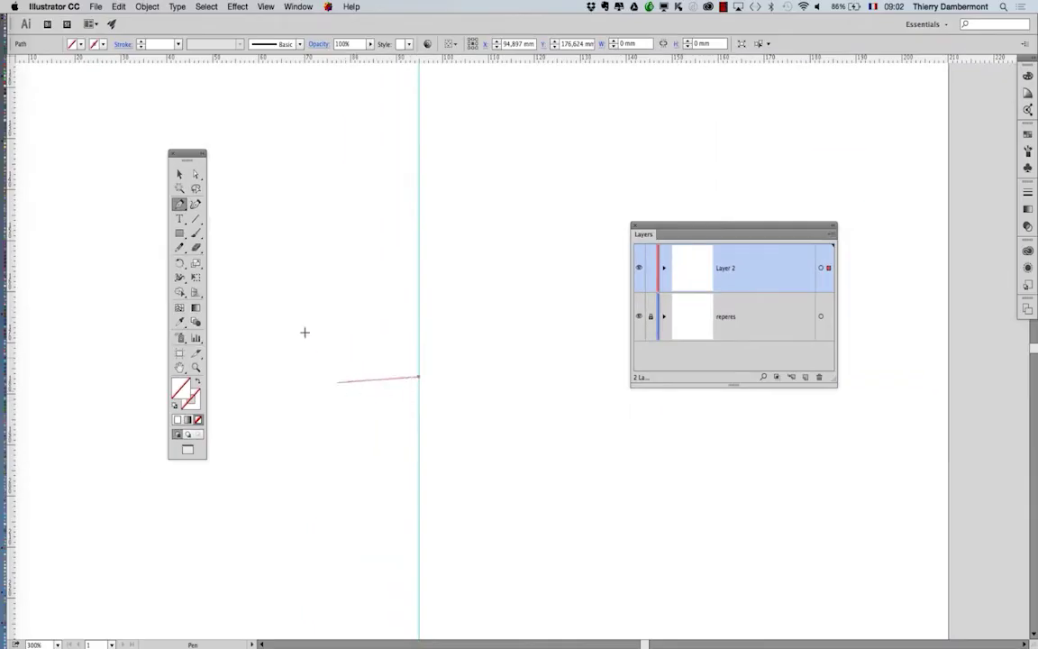
click(179, 176)
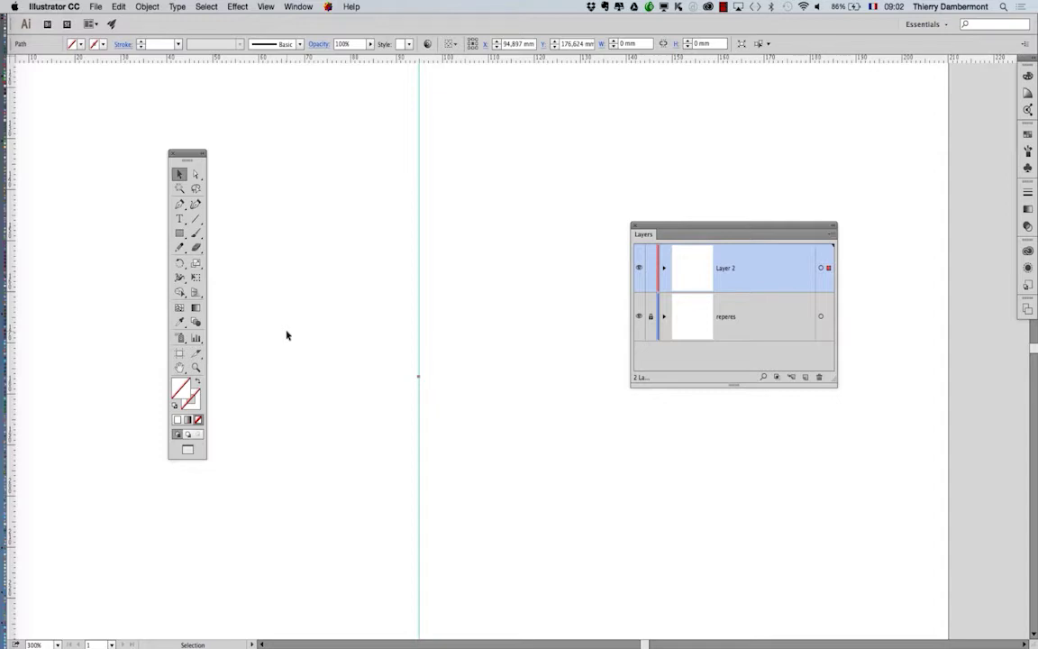
Detach and enlarge the Swatches panel near the Tools panel, and set the anchor point's stroke to Black with no fill.
drag(193, 152, 310, 115)
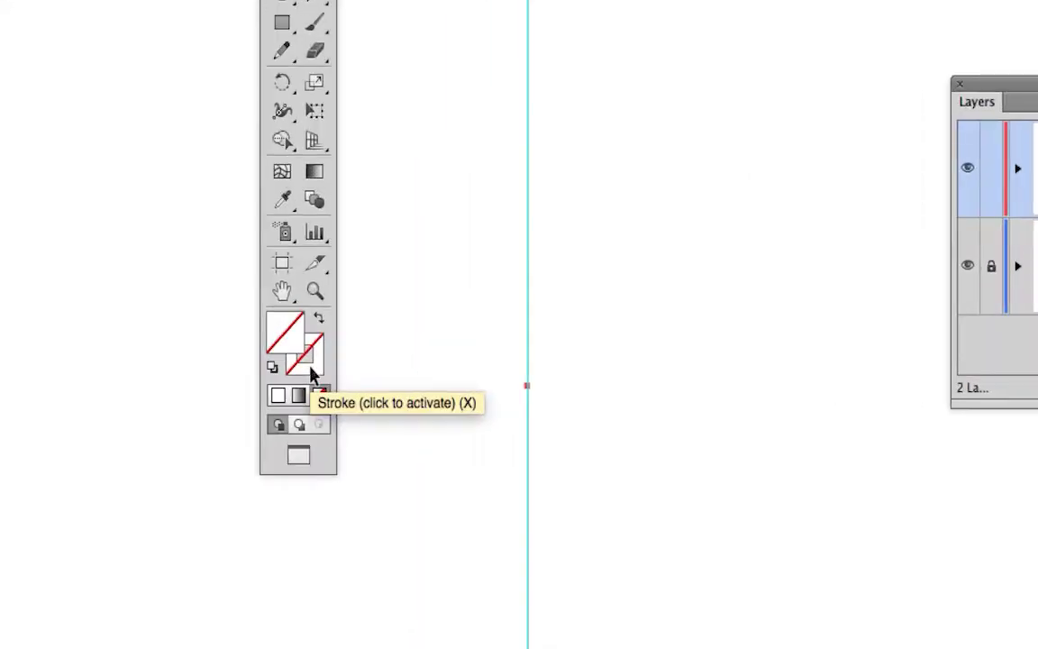
click(309, 366)
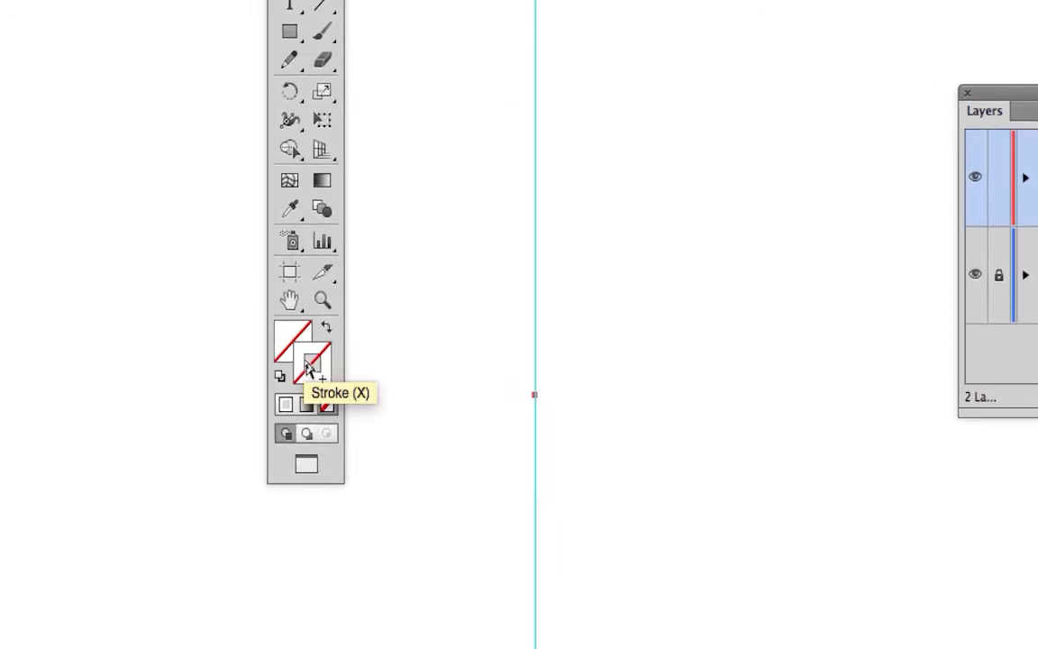
click(1025, 135)
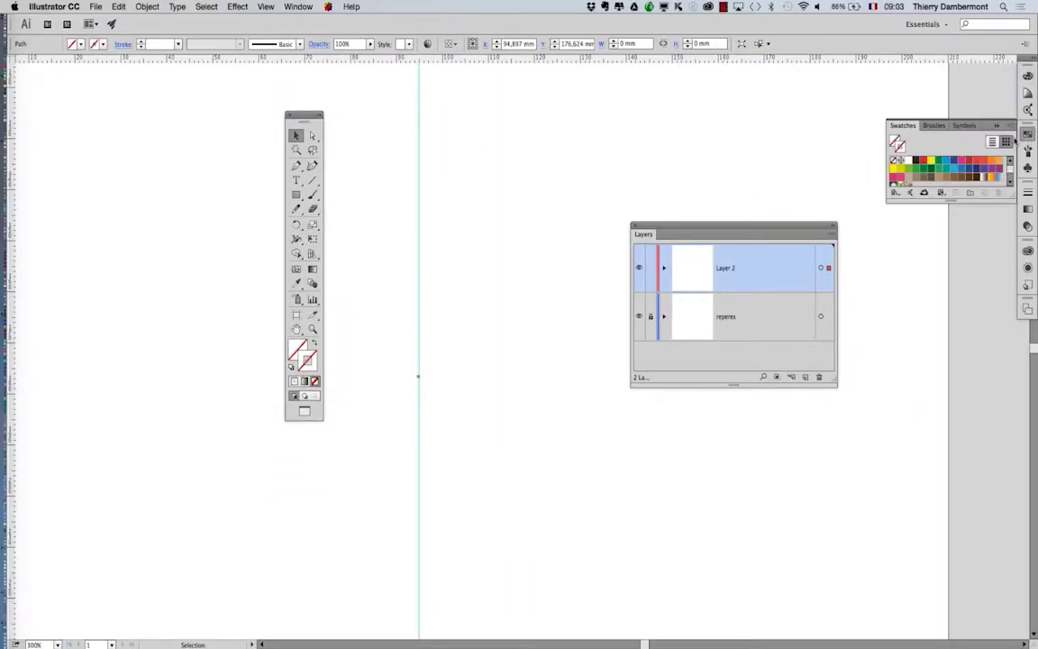
mouse_move(903, 125)
mouse_down()
mouse_move(474, 117)
mouse_move(418, 126)
mouse_up()
drag(531, 202, 571, 287)
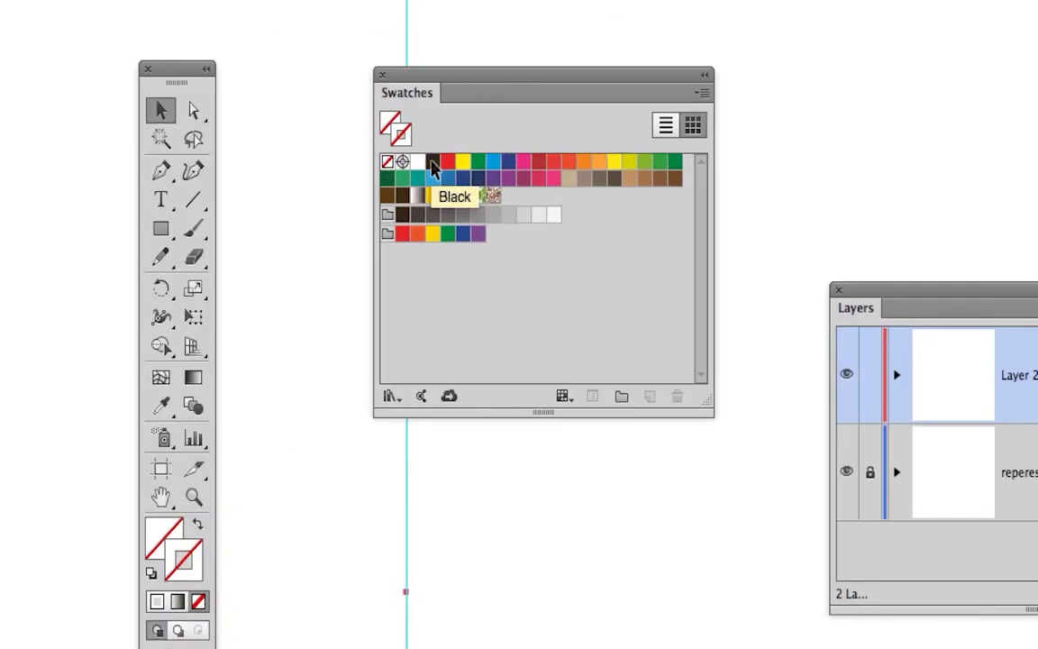
click(432, 163)
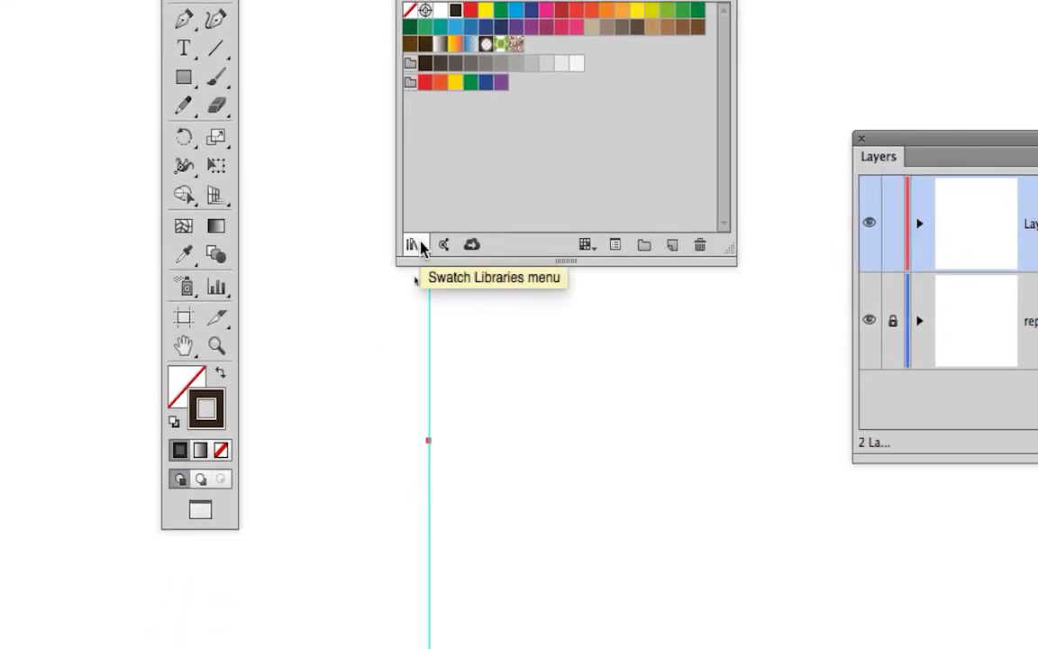
Browse the swatch libraries to Basic RGB in Default Swatches, and move the Swatches panel clear of the guide, beside the Layers panel.
click(420, 249)
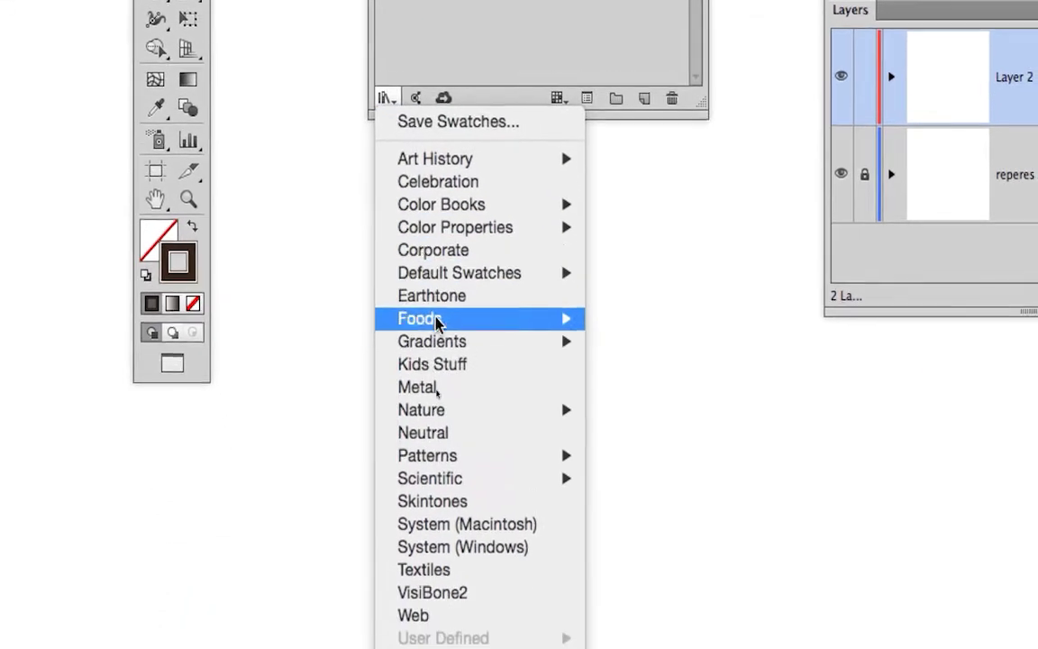
mouse_move(477, 418)
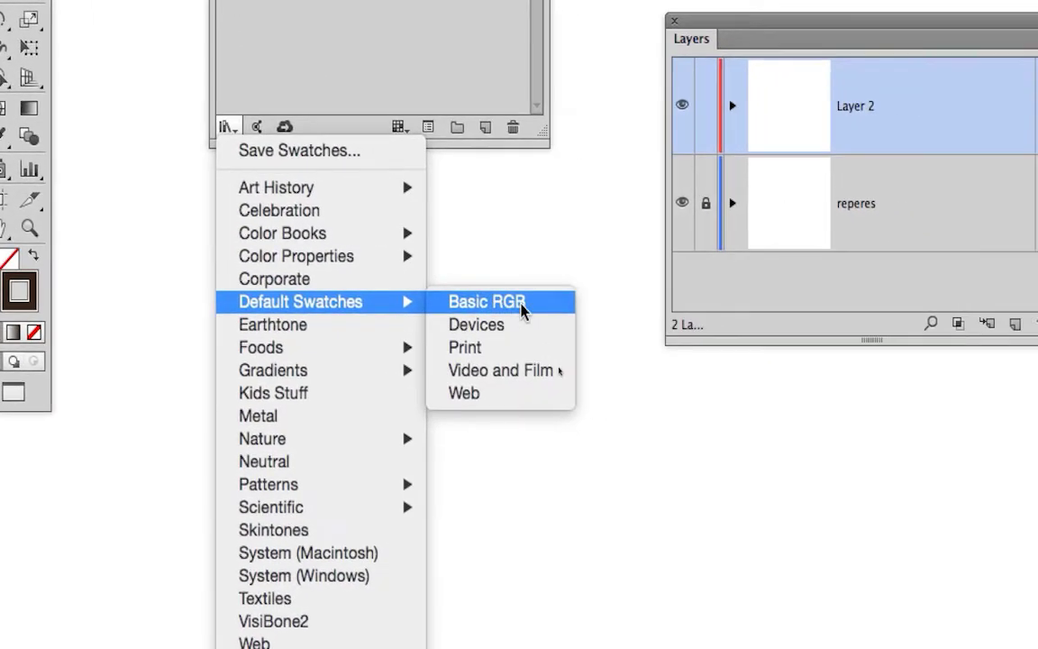
click(522, 309)
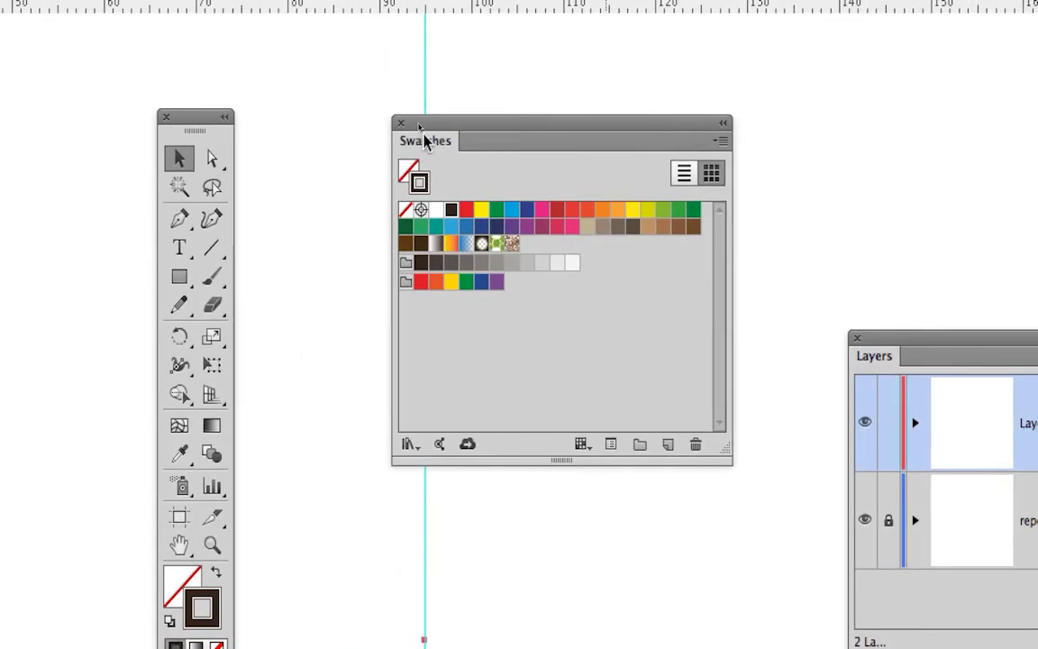
drag(421, 127, 700, 197)
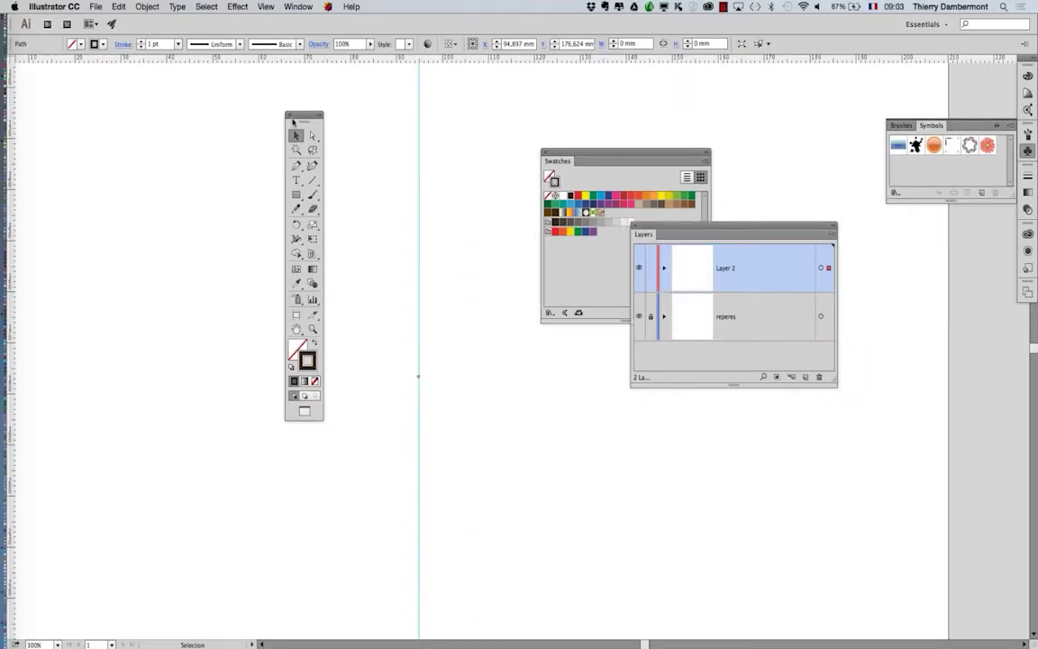
Rearrange the workspace with the Tools panel moved up, Swatches below it, Symbols collapsed and Layers clear of the drawing area.
drag(288, 117, 141, 60)
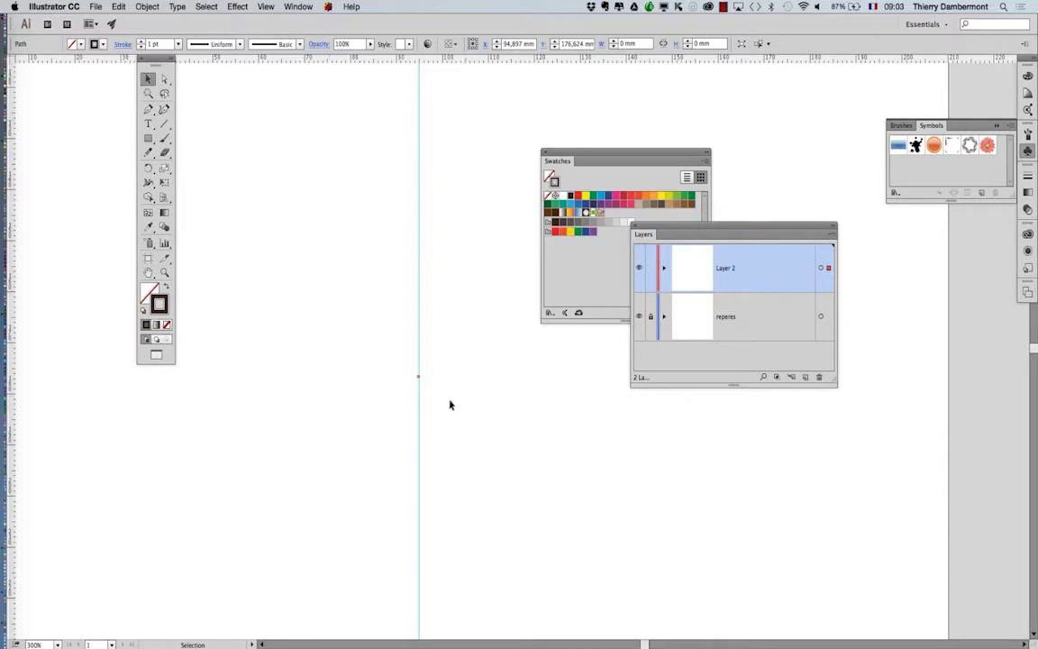
drag(591, 154, 165, 456)
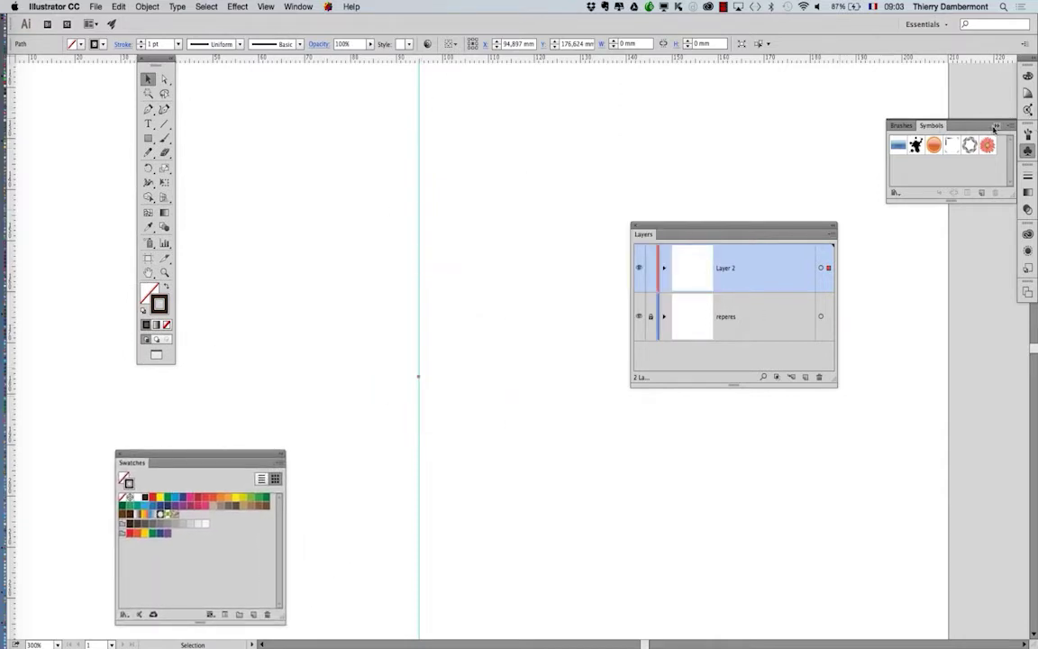
click(892, 120)
drag(668, 226, 772, 73)
Show the Appearance panel, detach it from its group and enlarge it.
click(289, 5)
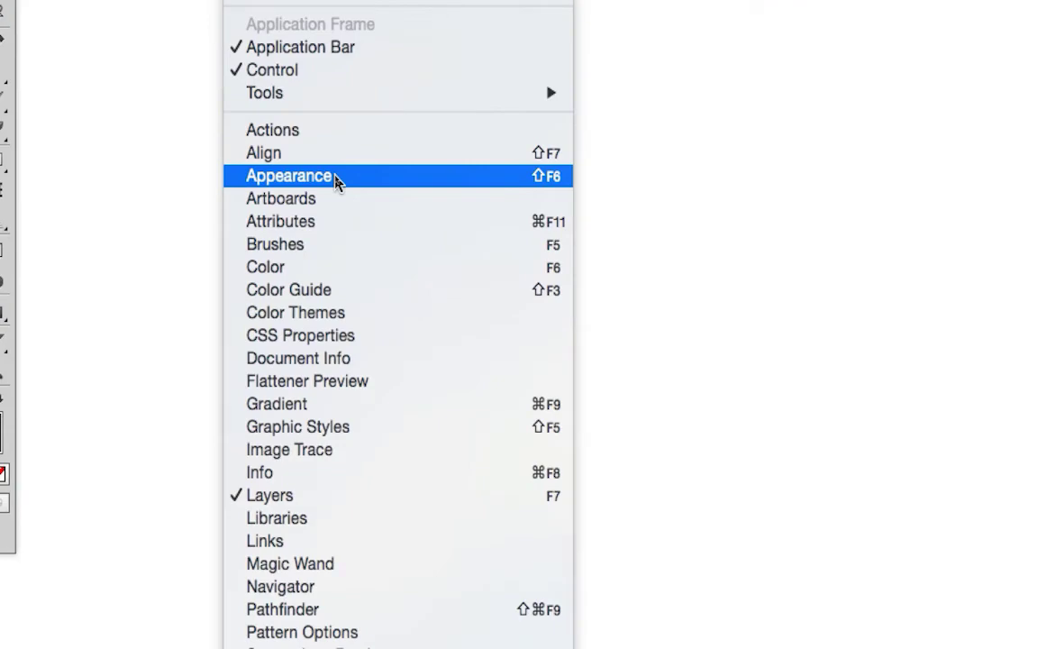
click(334, 178)
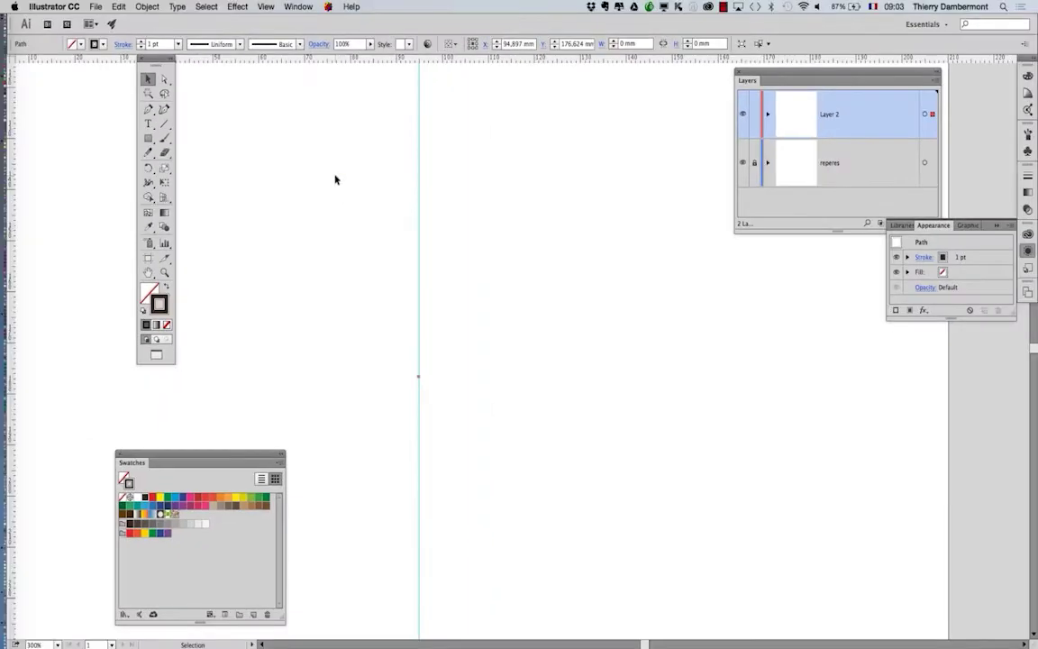
drag(908, 225, 580, 261)
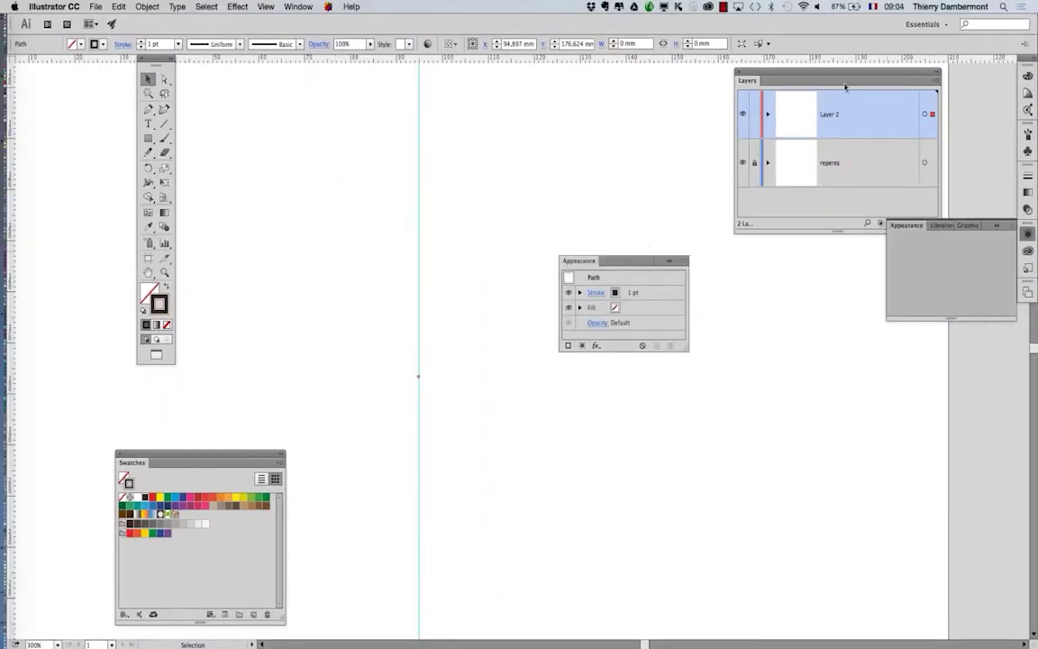
drag(687, 348, 730, 430)
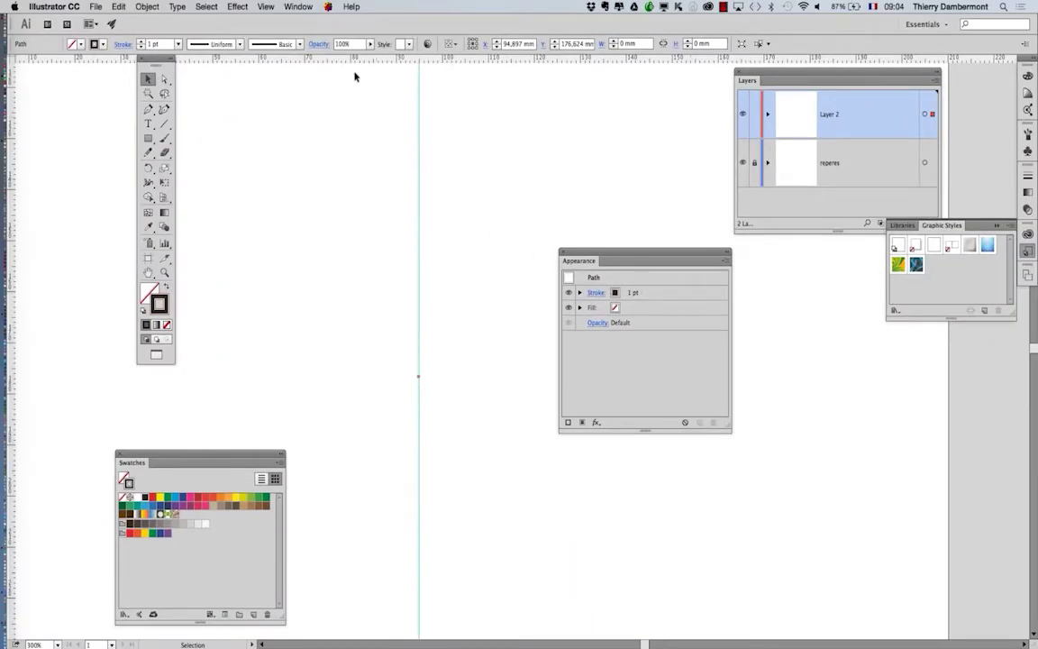
click(247, 5)
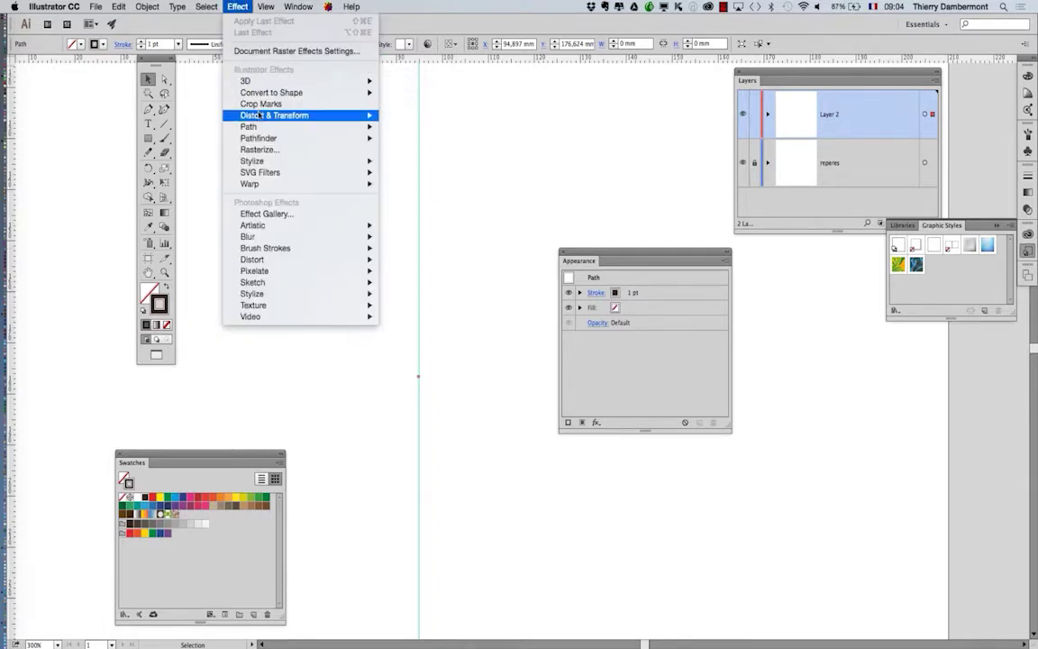
mouse_move(260, 118)
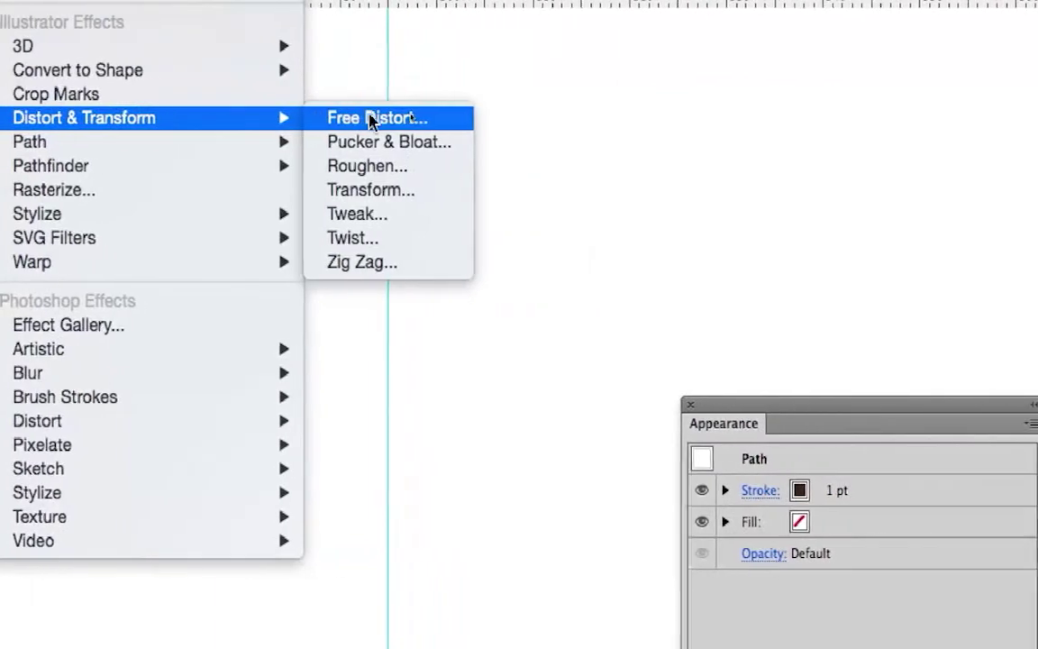
click(371, 121)
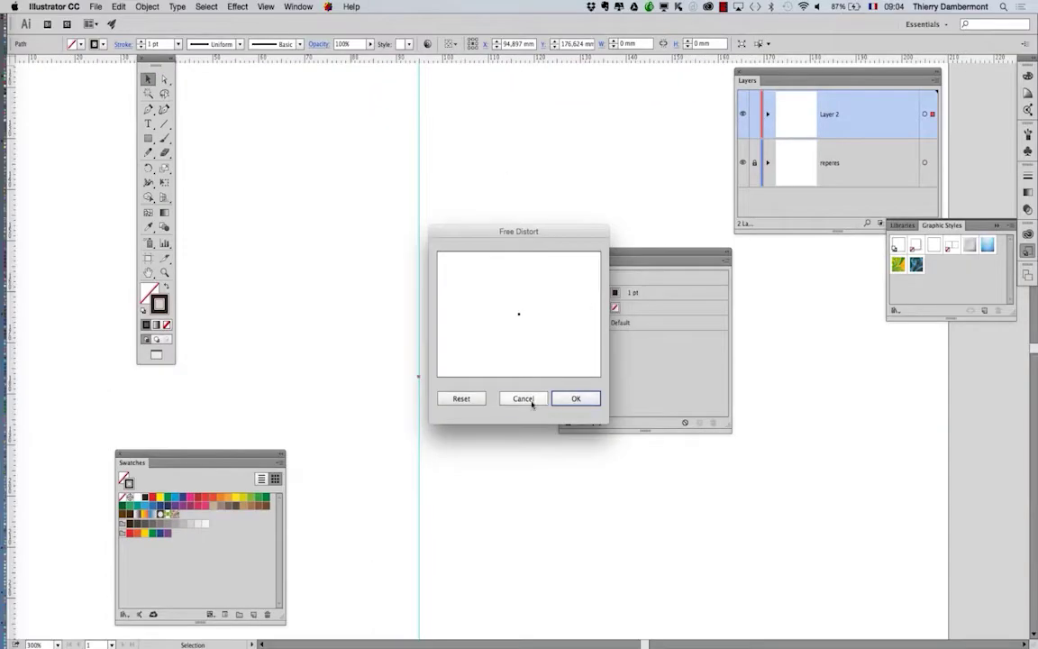
click(541, 463)
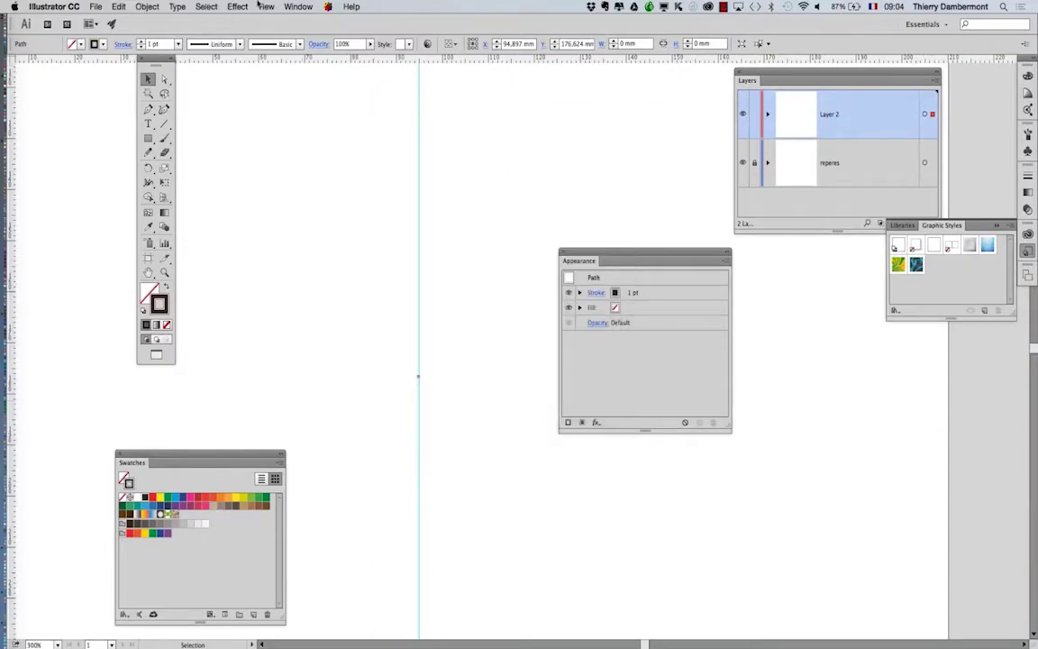
click(237, 7)
mouse_move(271, 114)
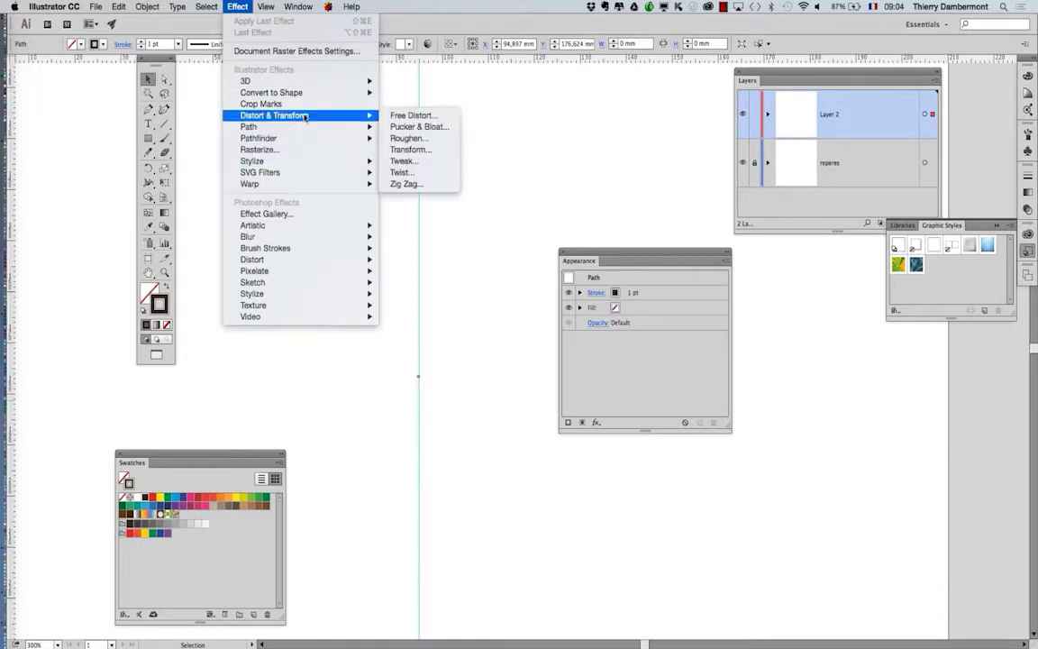
click(455, 149)
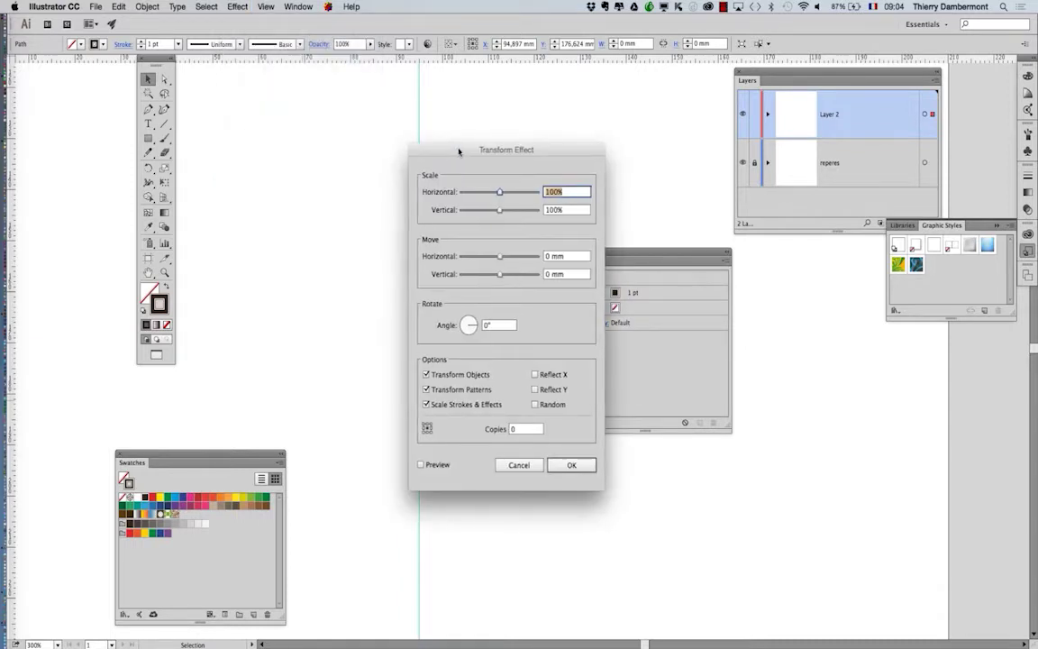
drag(459, 152, 565, 118)
click(237, 6)
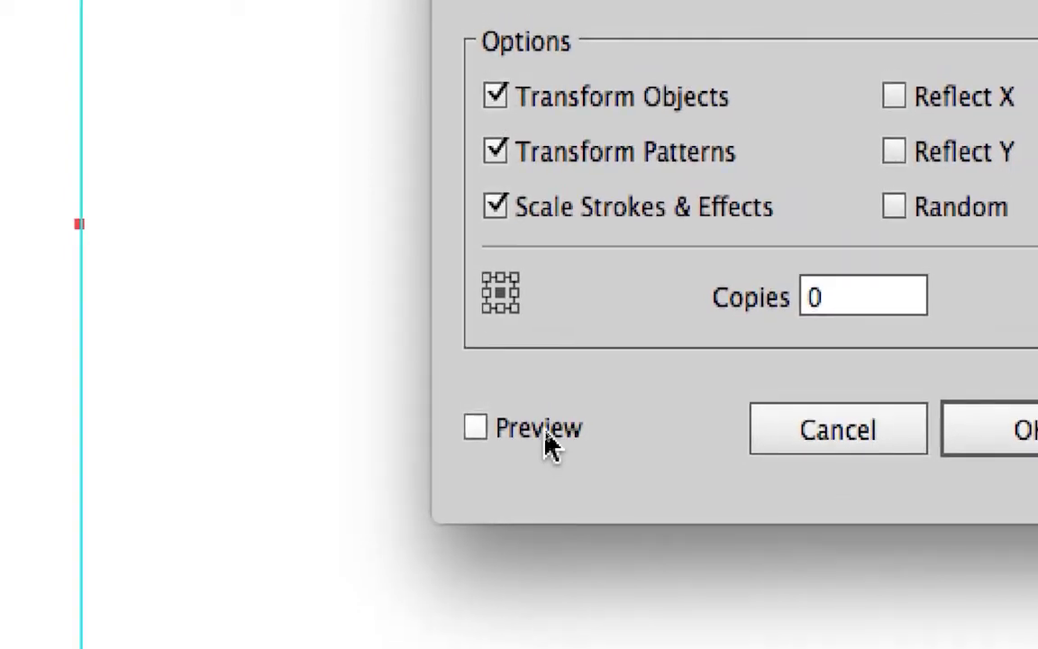
click(545, 434)
click(545, 434)
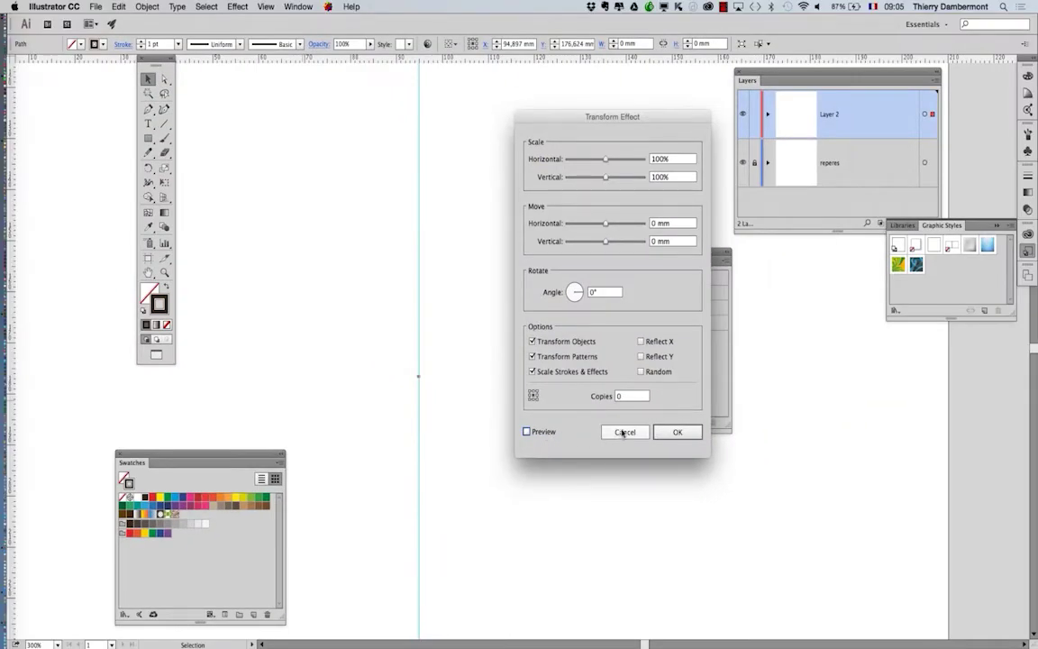
click(624, 431)
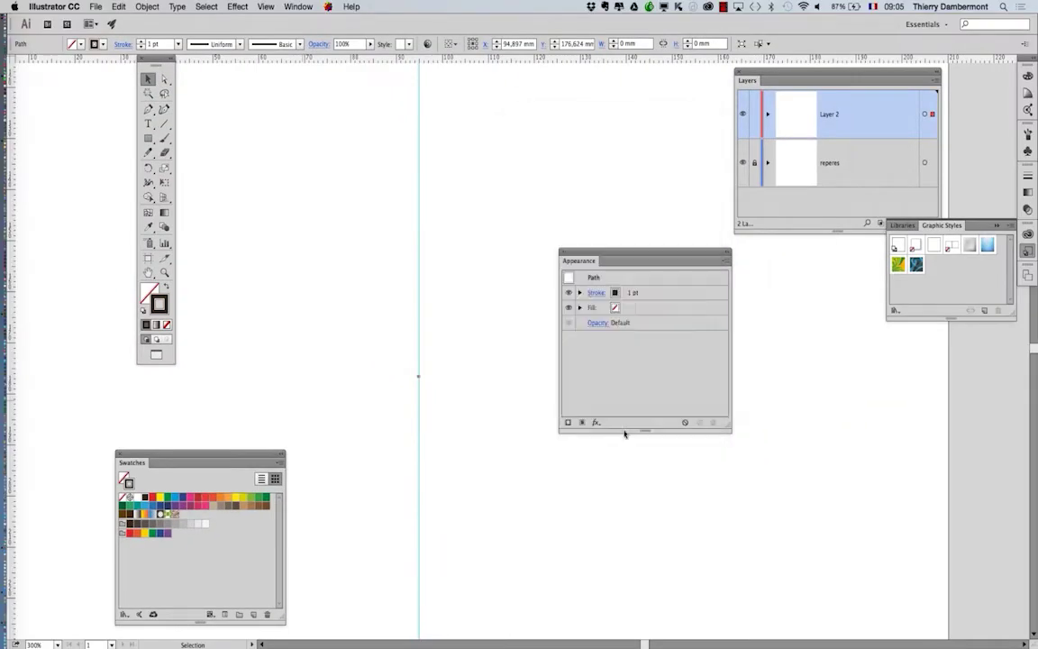
Move the Appearance panel up and draw a Pencil curve about 11.3 mm wide and 2.7 mm high leftward from the anchor point on the guide.
drag(592, 255, 582, 130)
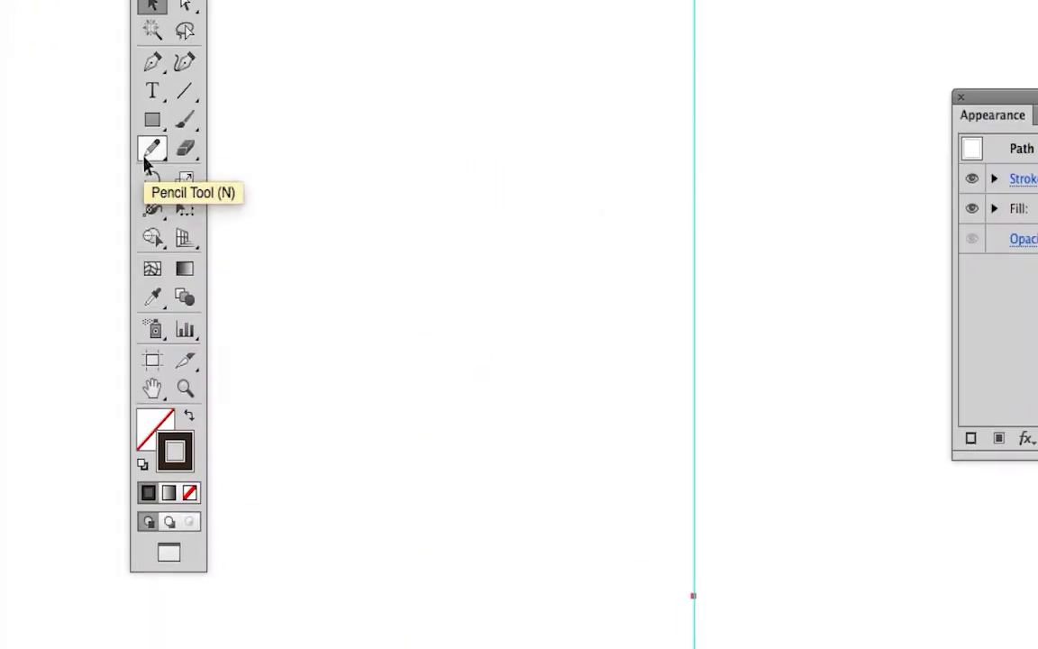
click(148, 154)
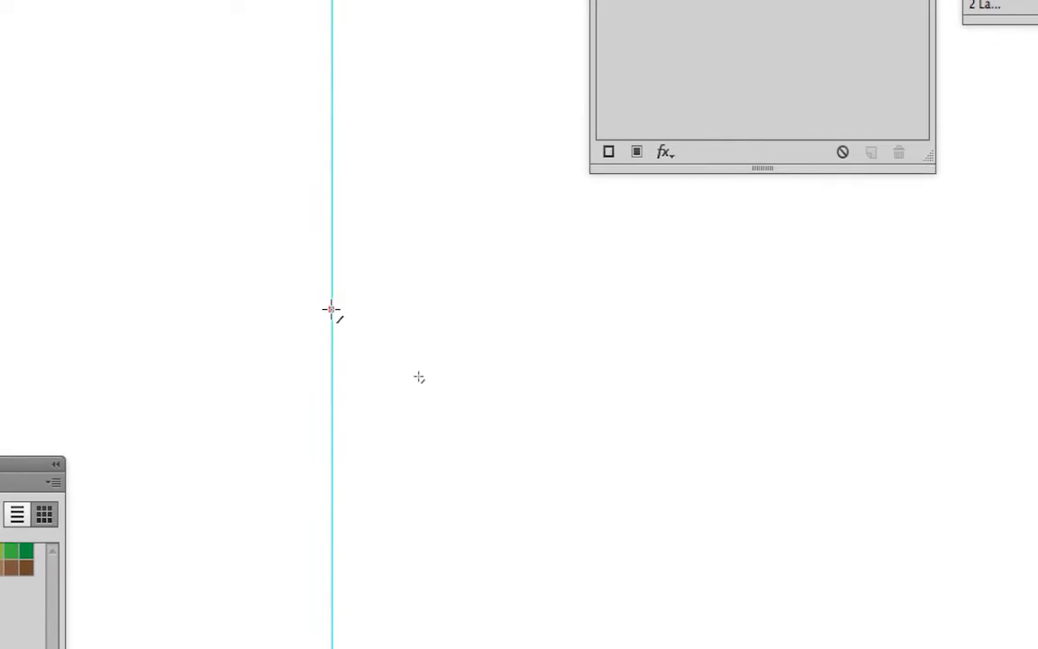
drag(332, 309, 290, 297)
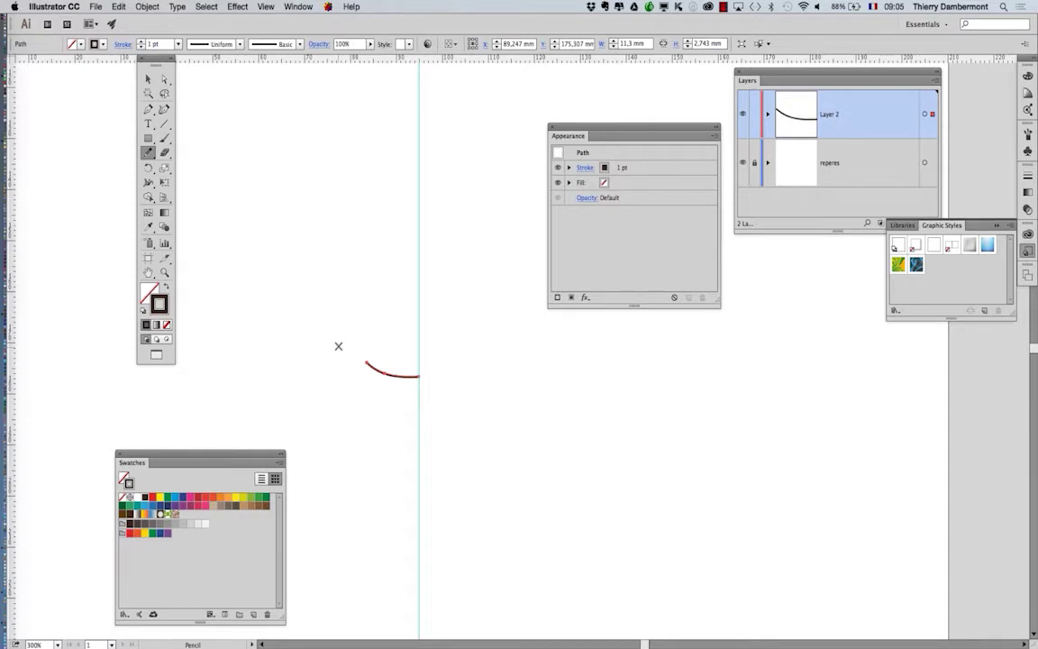
drag(341, 345, 287, 310)
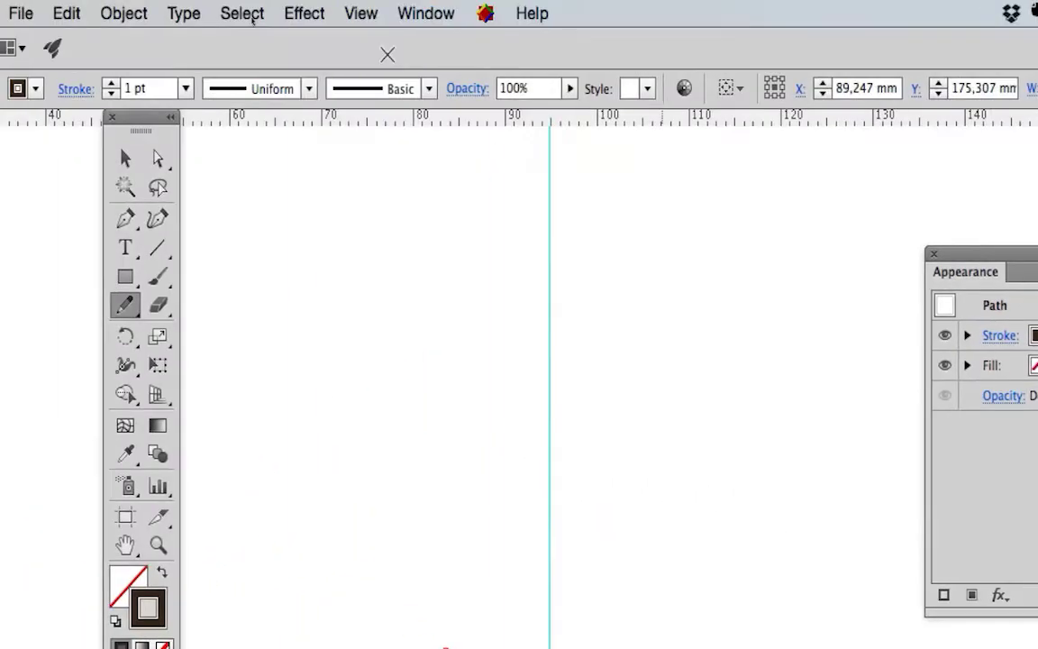
Start a Distort & Transform > Transform effect on the curve, with the dialog clear of the drawing and Preview enabled.
click(303, 12)
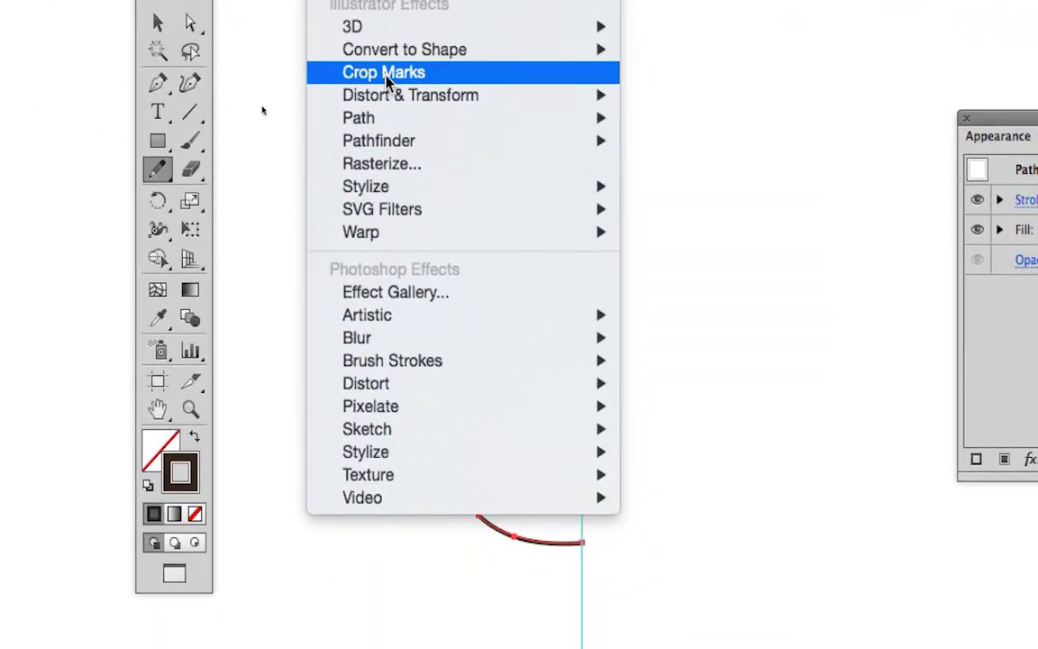
mouse_move(415, 176)
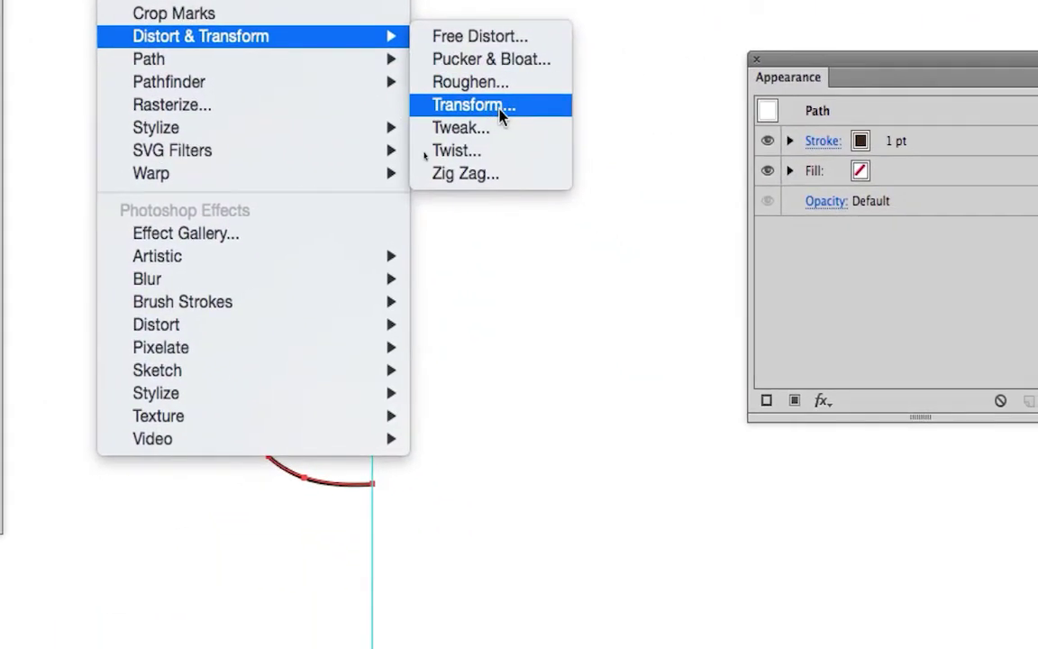
click(680, 149)
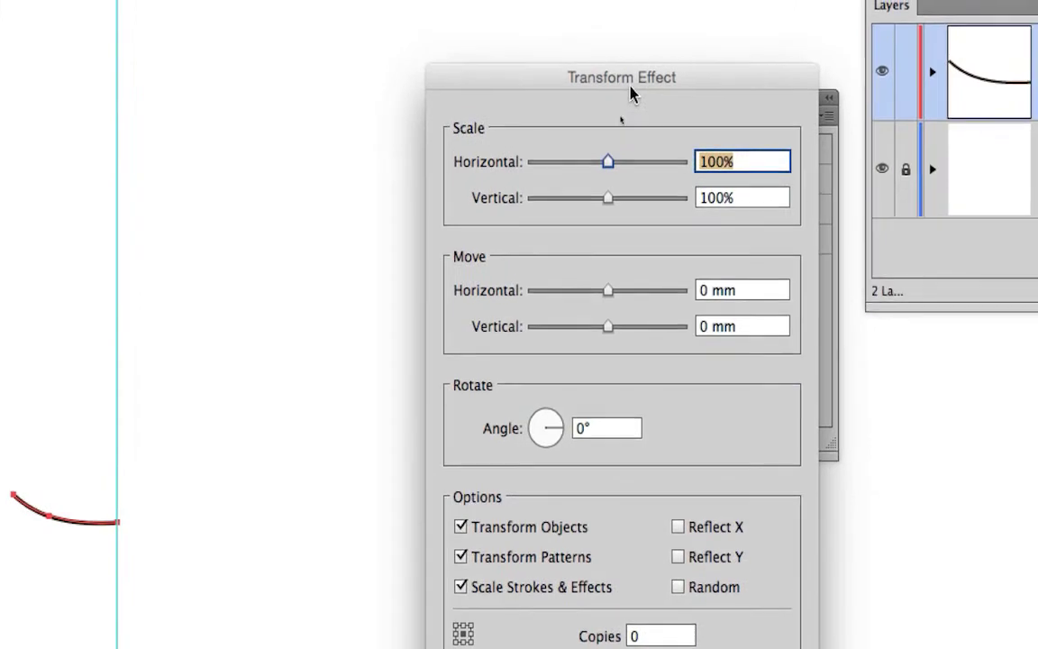
drag(883, 45, 746, 37)
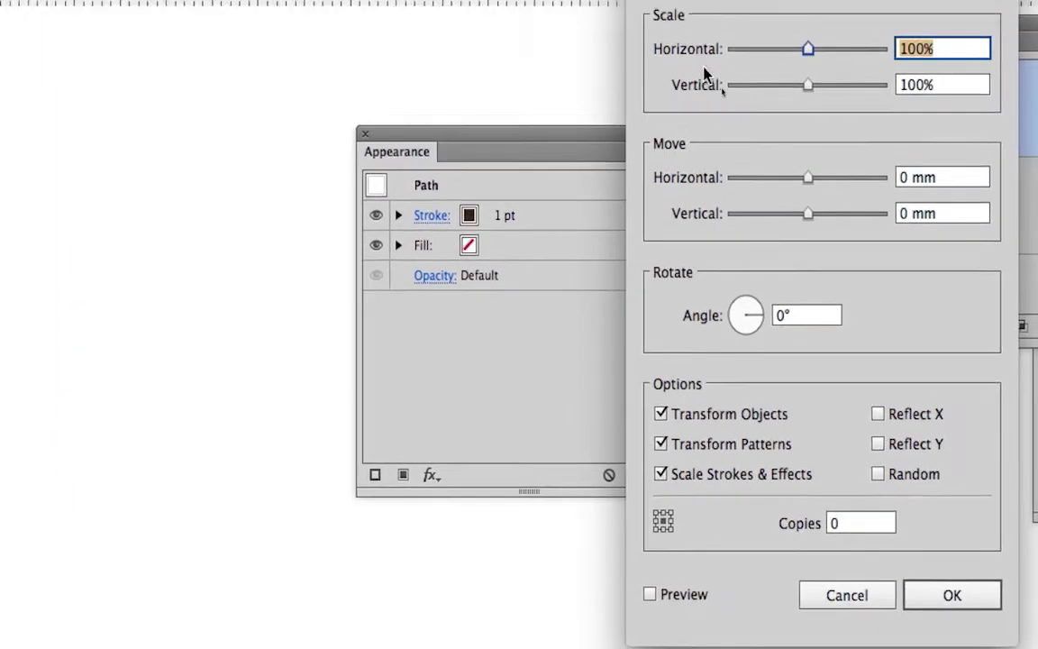
drag(706, 31, 586, 55)
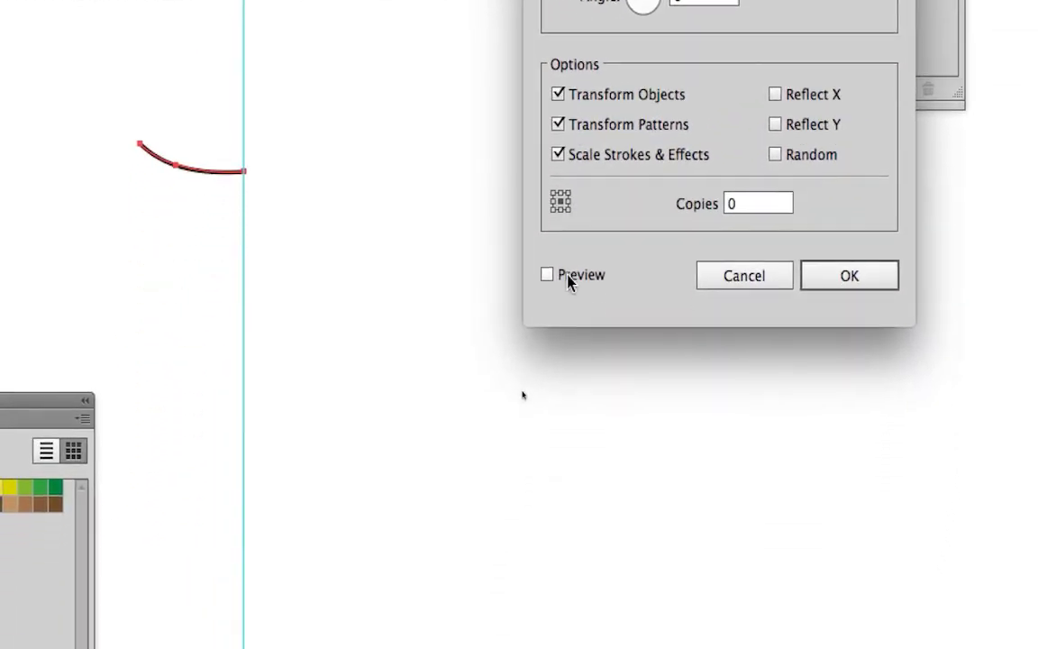
click(553, 405)
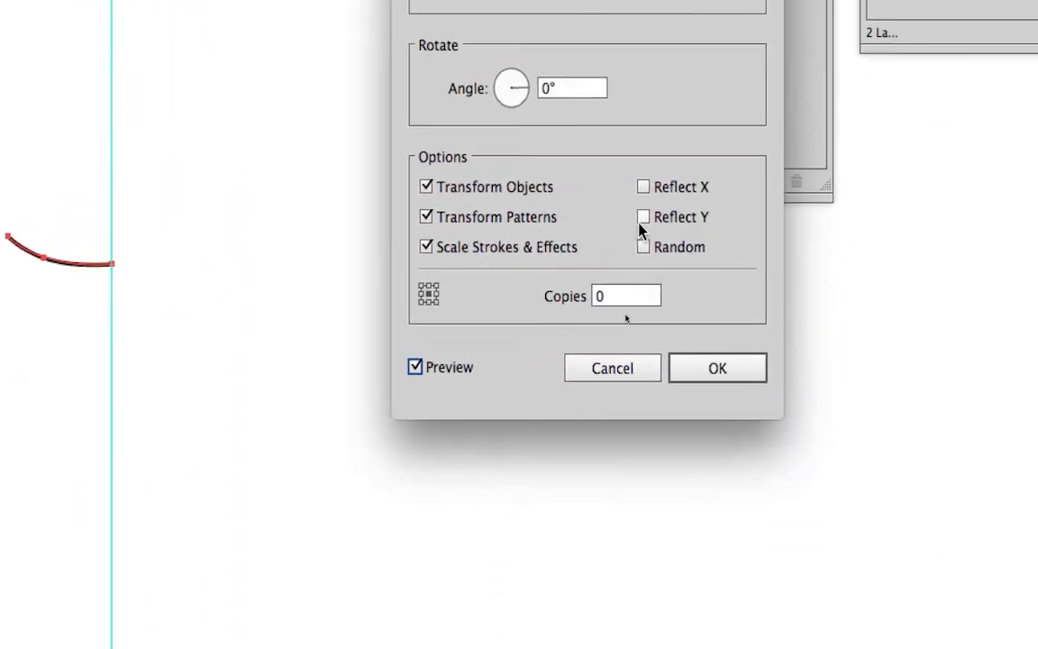
Apply the Transform effect with Reflect X on and the middle-right reference point, mirroring the curve across the guide.
click(739, 122)
click(641, 213)
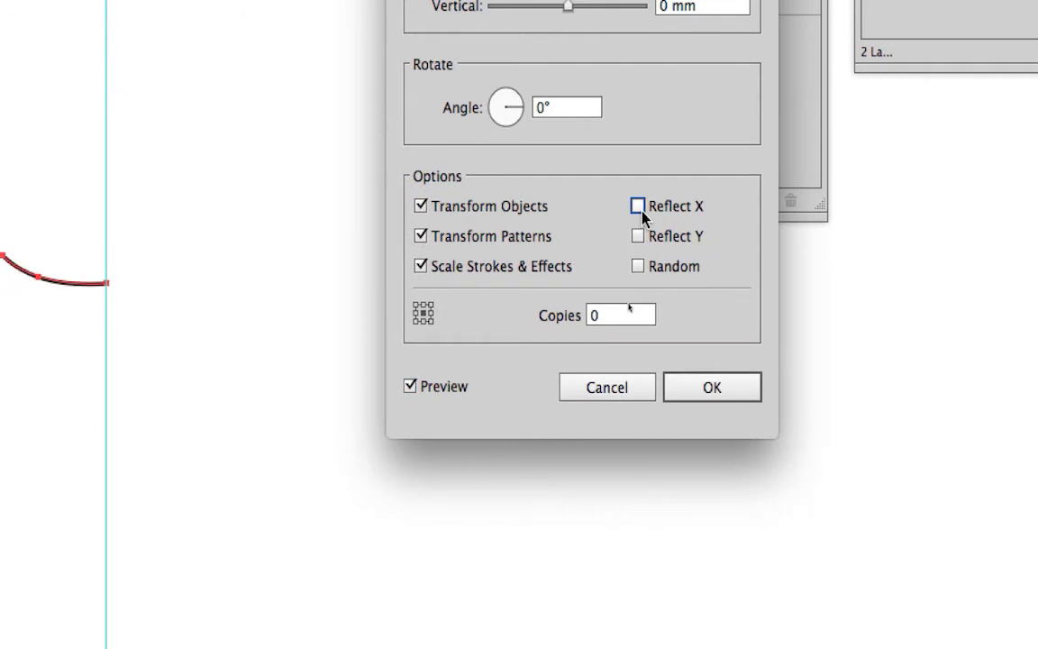
click(641, 214)
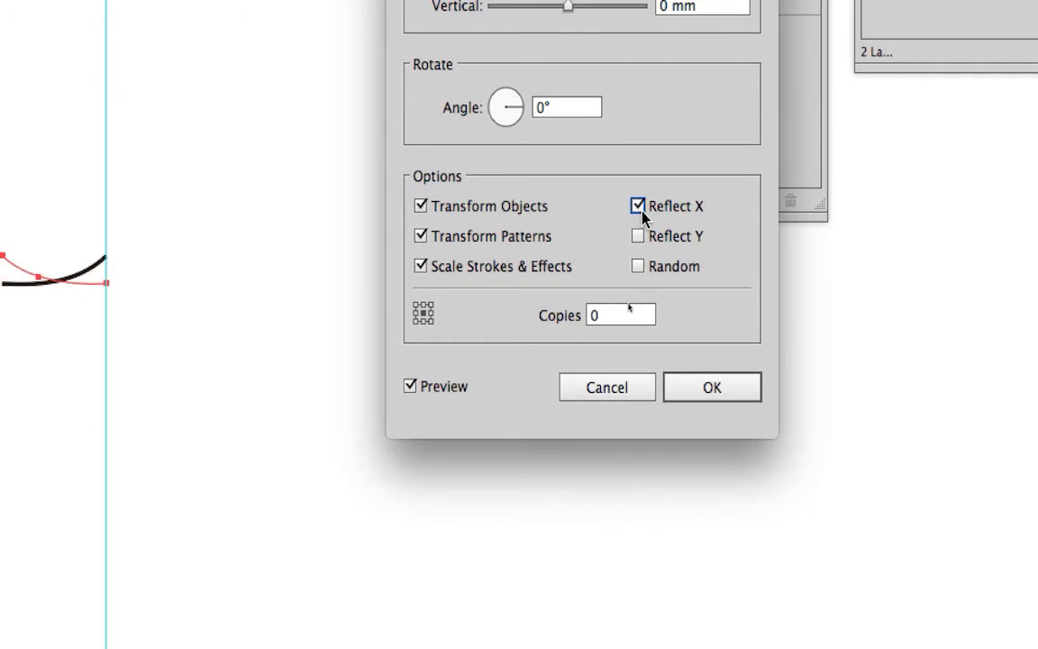
click(641, 208)
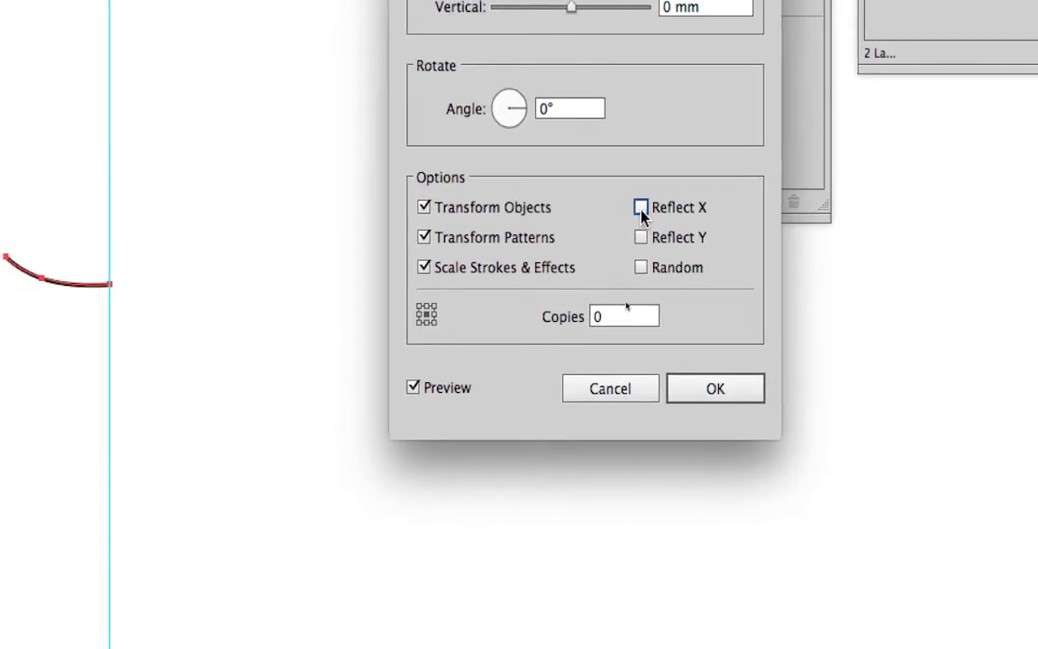
click(641, 207)
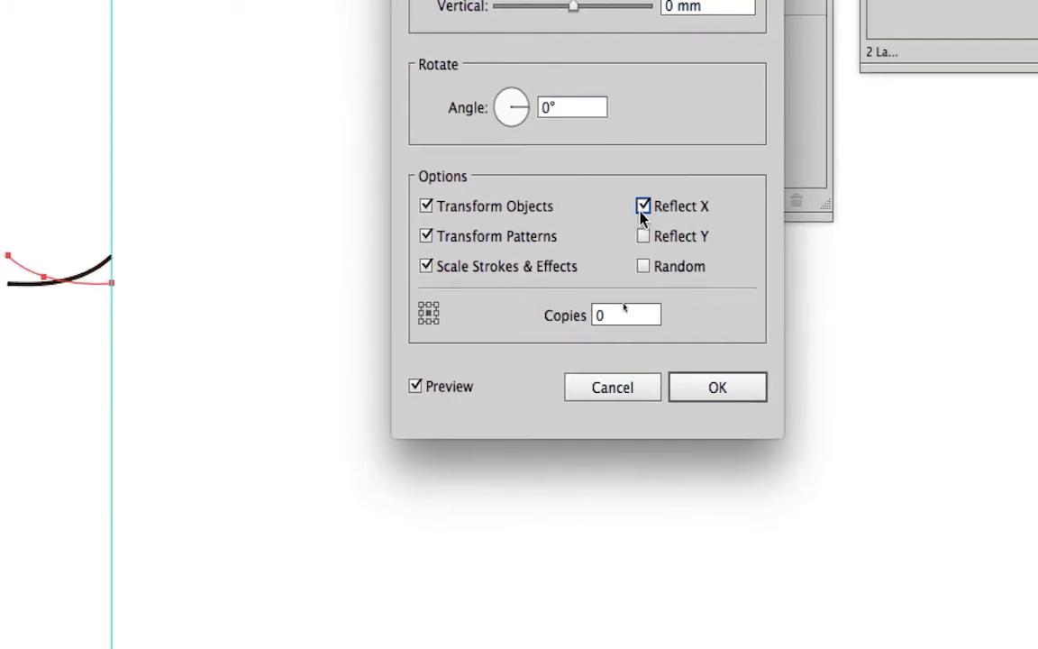
click(651, 209)
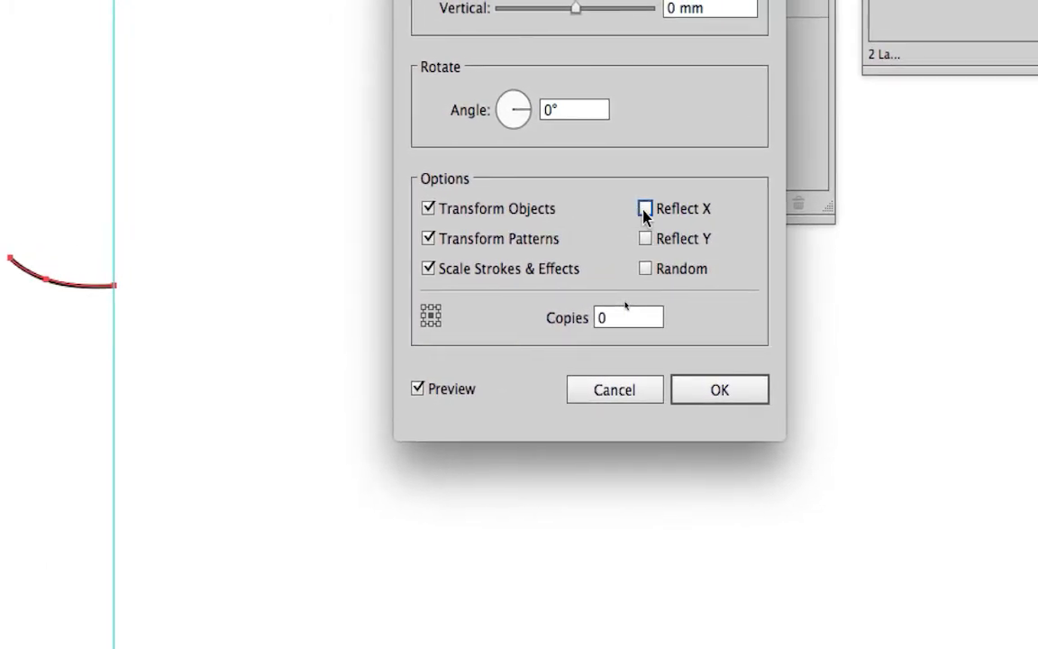
click(650, 209)
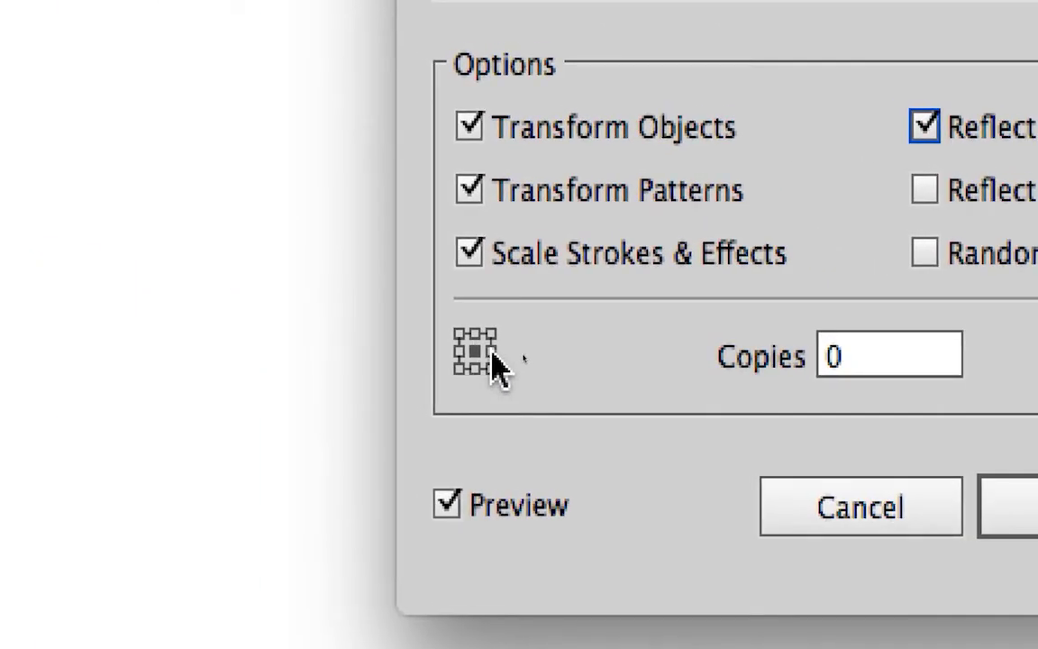
click(494, 357)
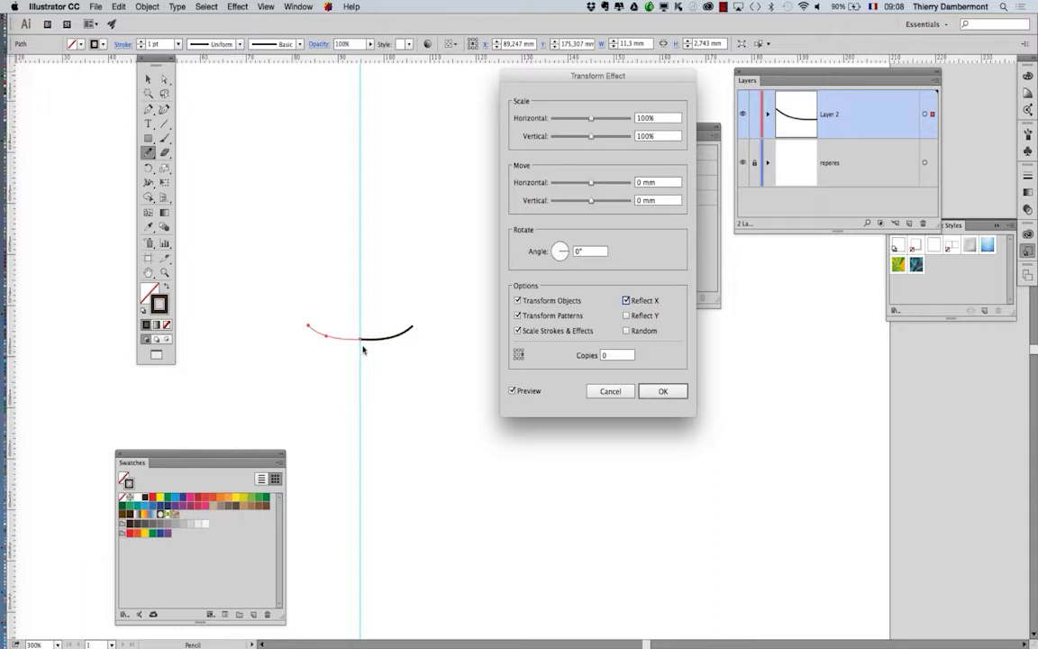
click(671, 392)
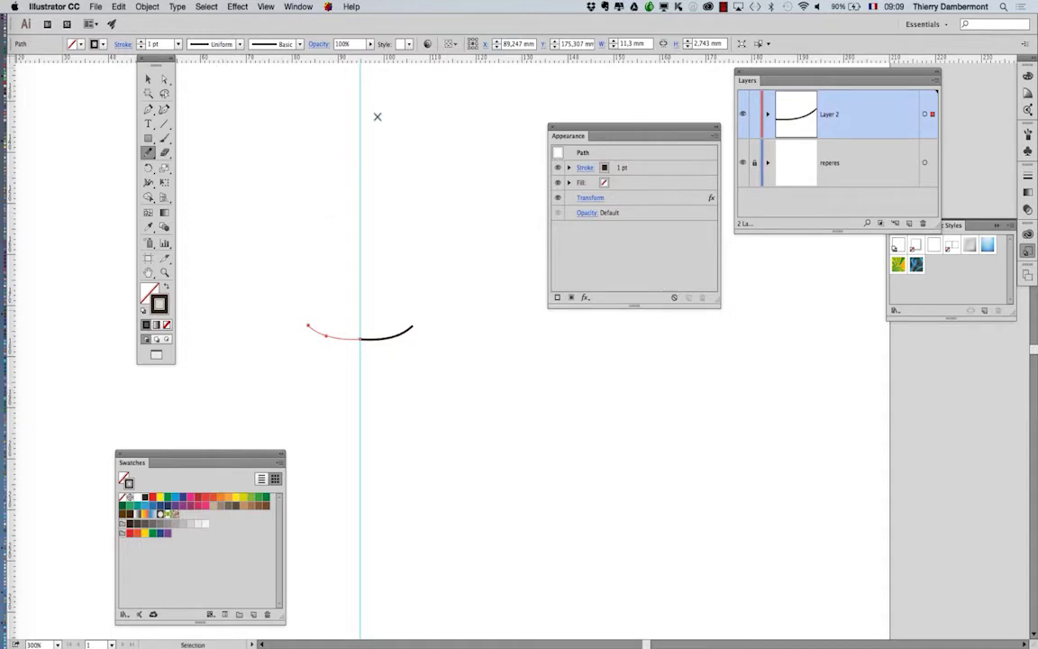
Move the Appearance panel near the curve and edit the existing Transform effect to produce 1 copy.
drag(579, 132, 493, 220)
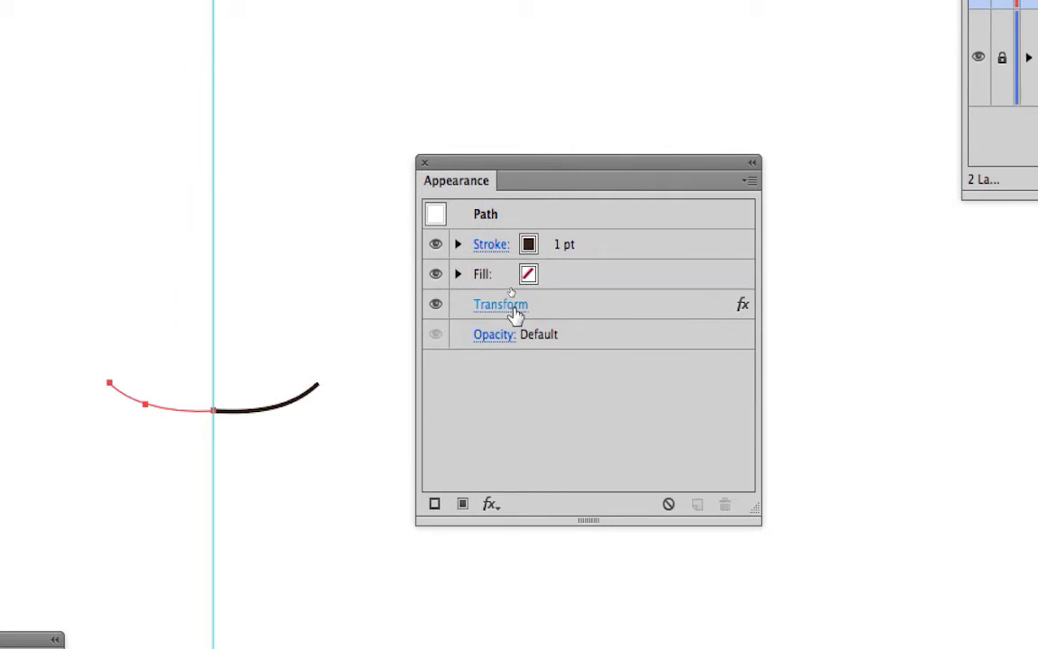
click(514, 306)
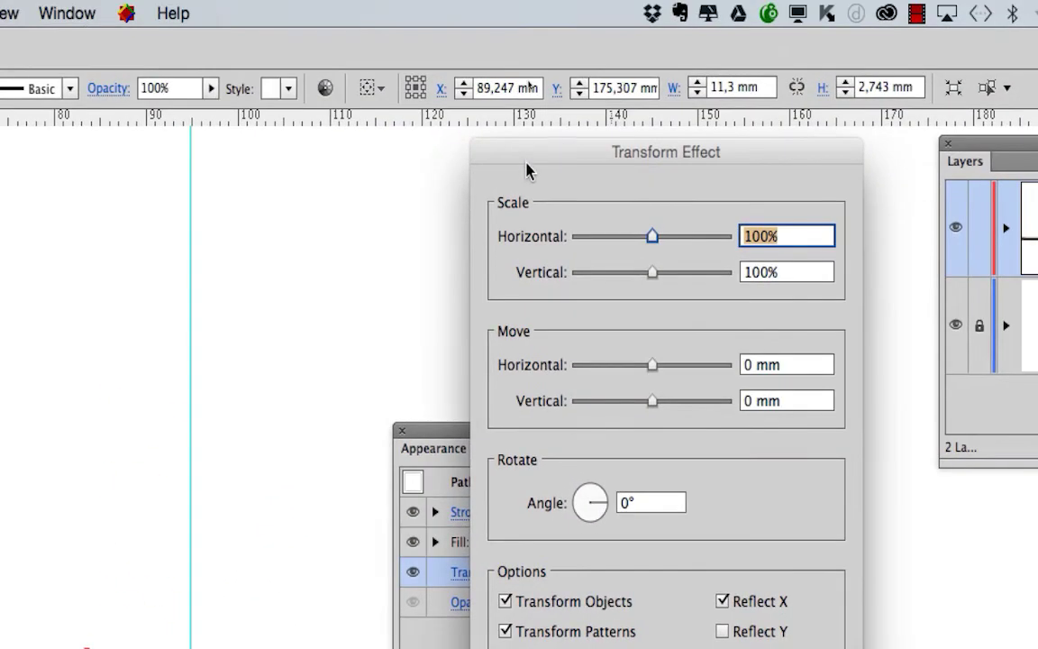
drag(527, 169, 538, 162)
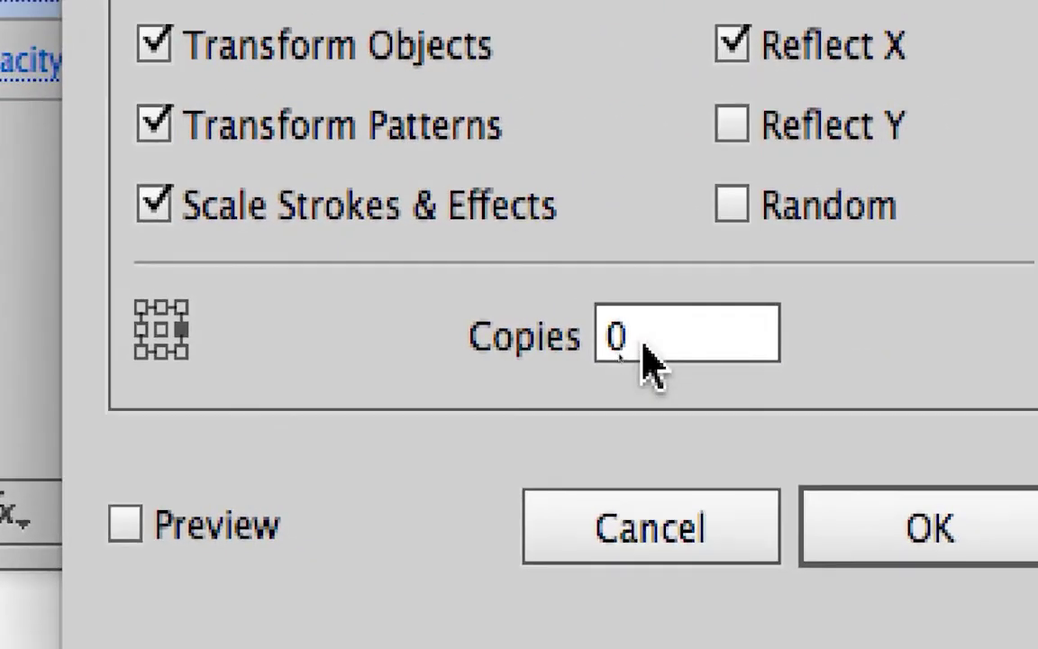
drag(641, 344, 577, 337)
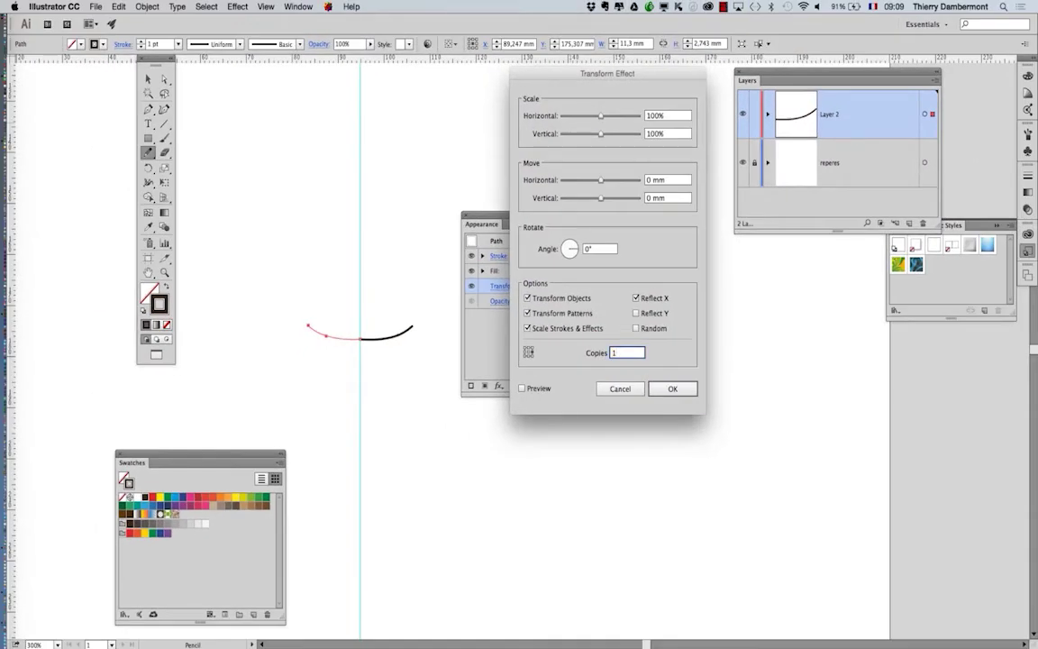
click(533, 391)
click(672, 389)
Delete the curve's anchor points with Direct Selection, keeping only the end point on the vertical guide.
key(super+minus)
key(super+minus)
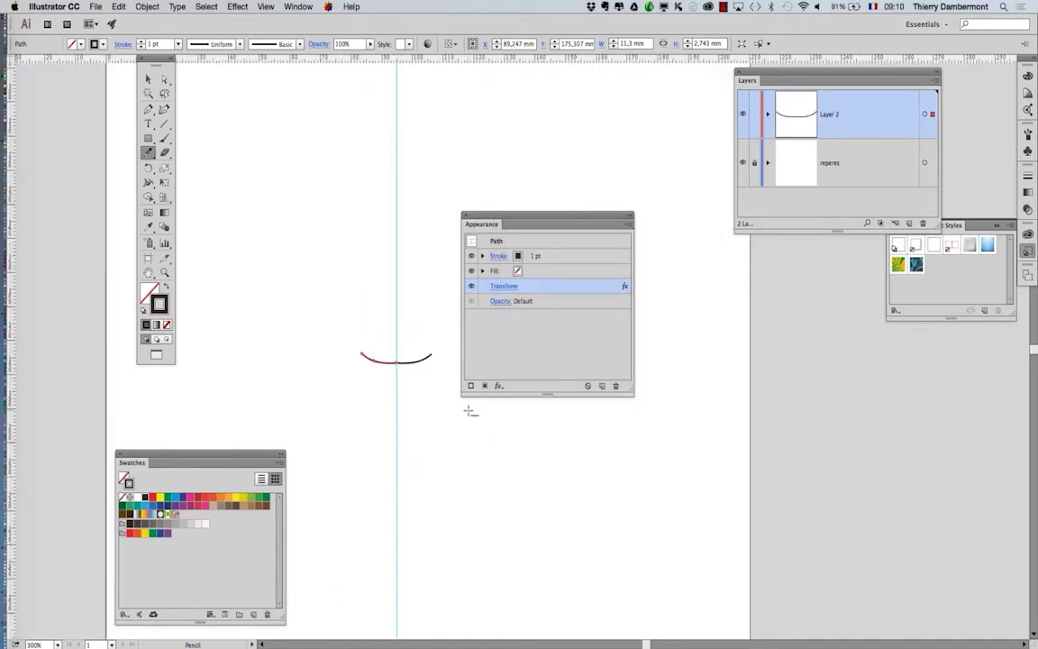
drag(420, 315, 396, 314)
key(super+minus)
key(super+minus)
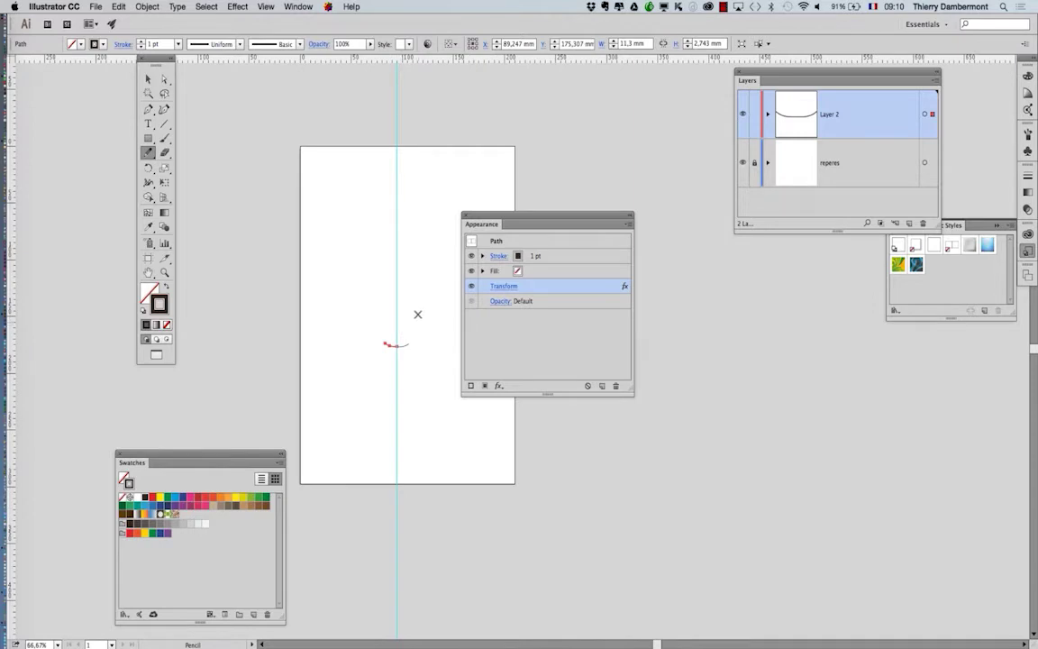
scroll(395, 345, up, 6)
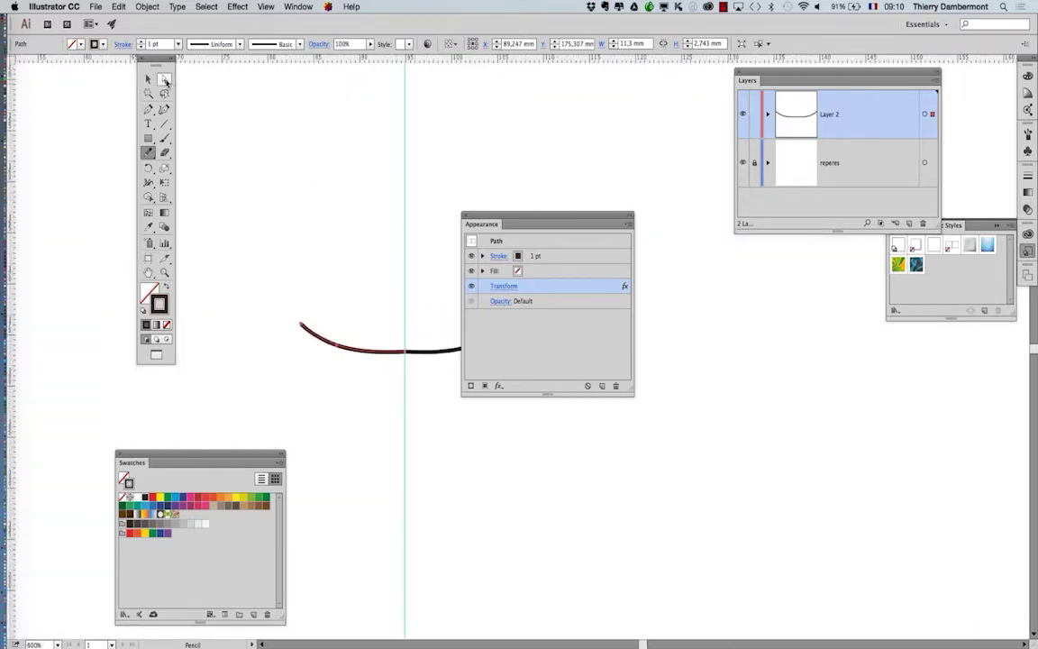
click(147, 79)
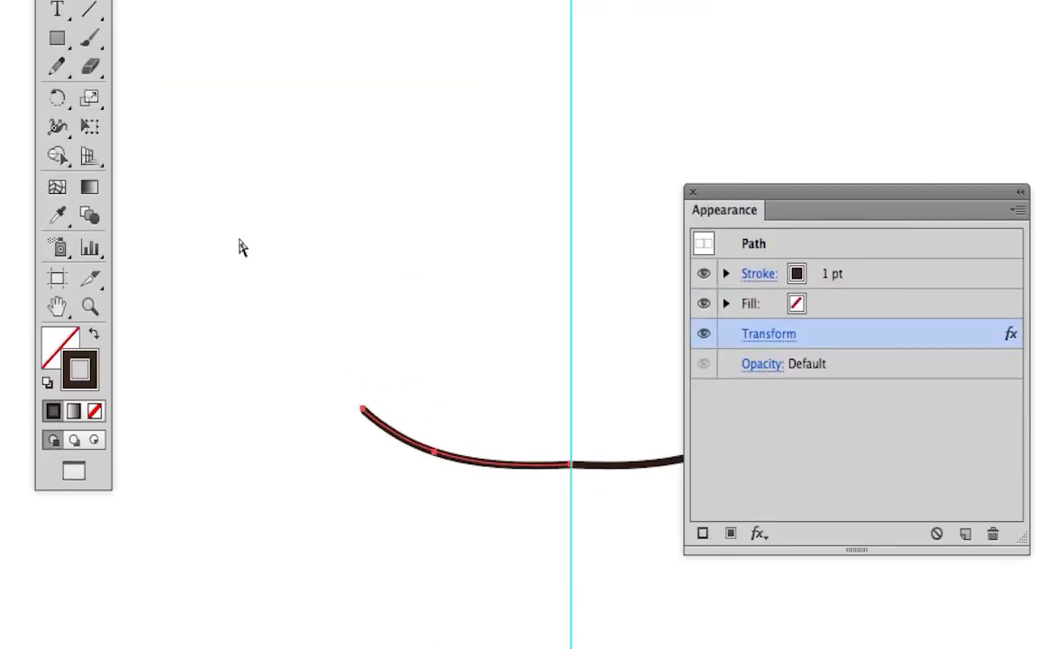
click(289, 325)
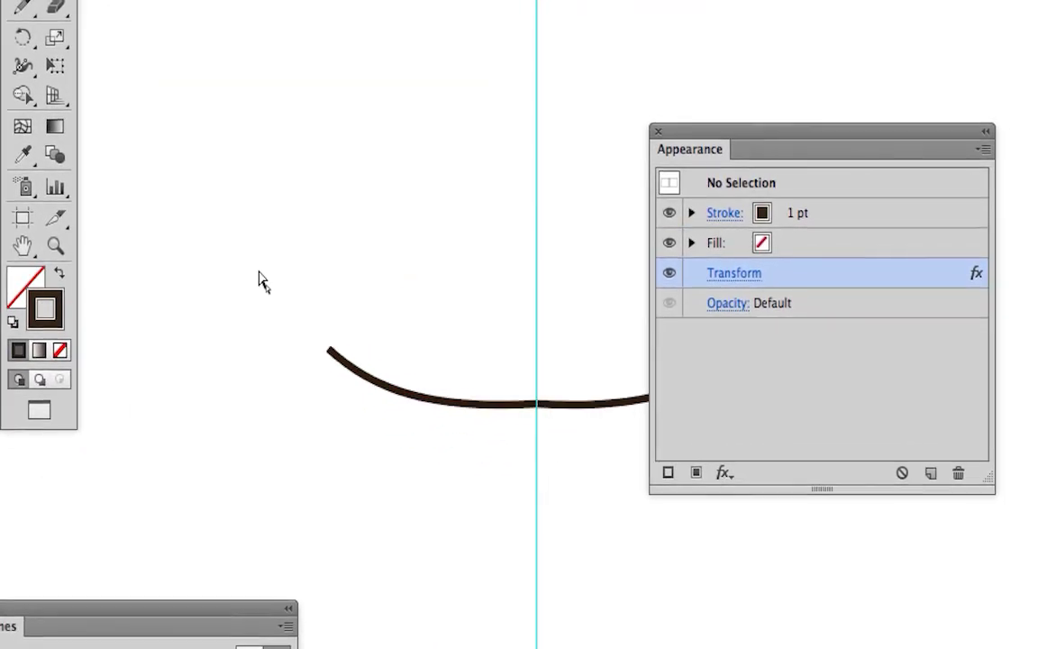
drag(261, 280, 457, 450)
drag(330, 341, 331, 342)
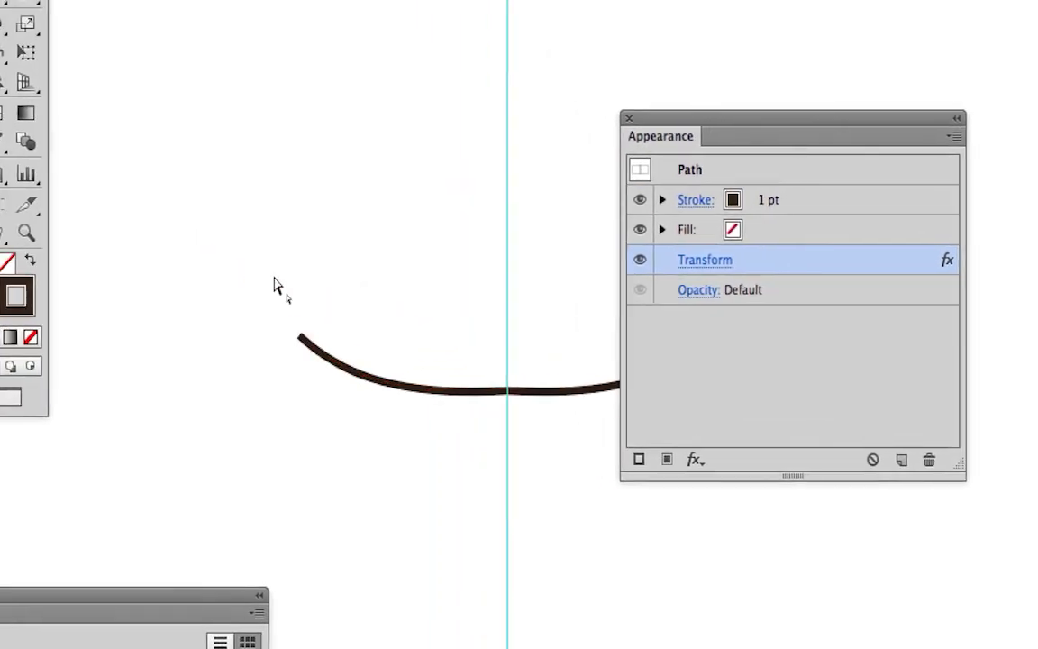
drag(276, 286, 344, 362)
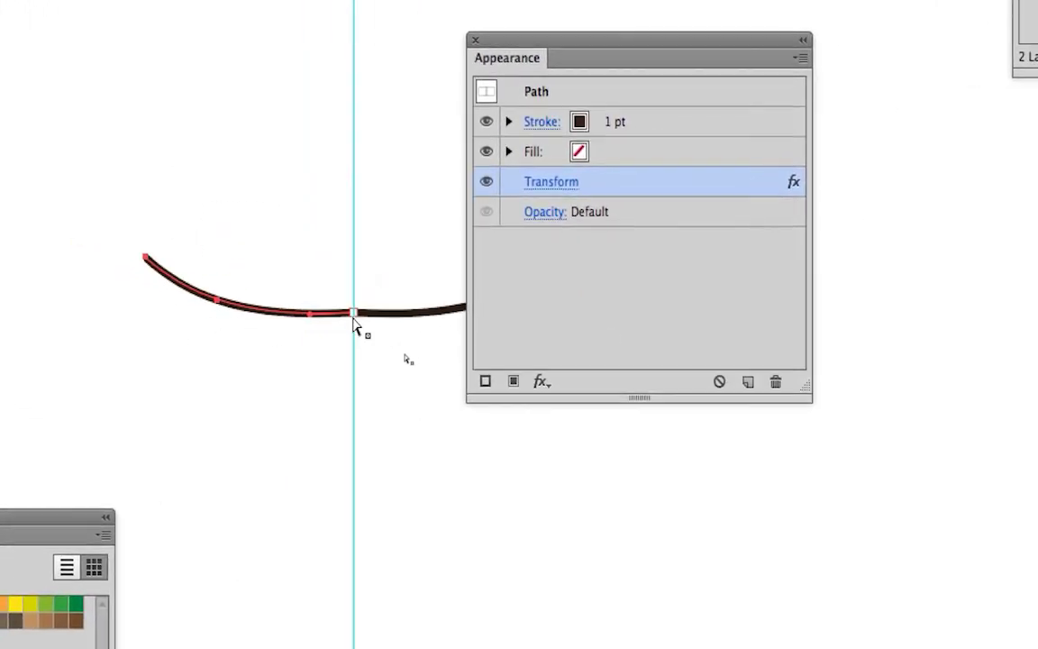
click(144, 247)
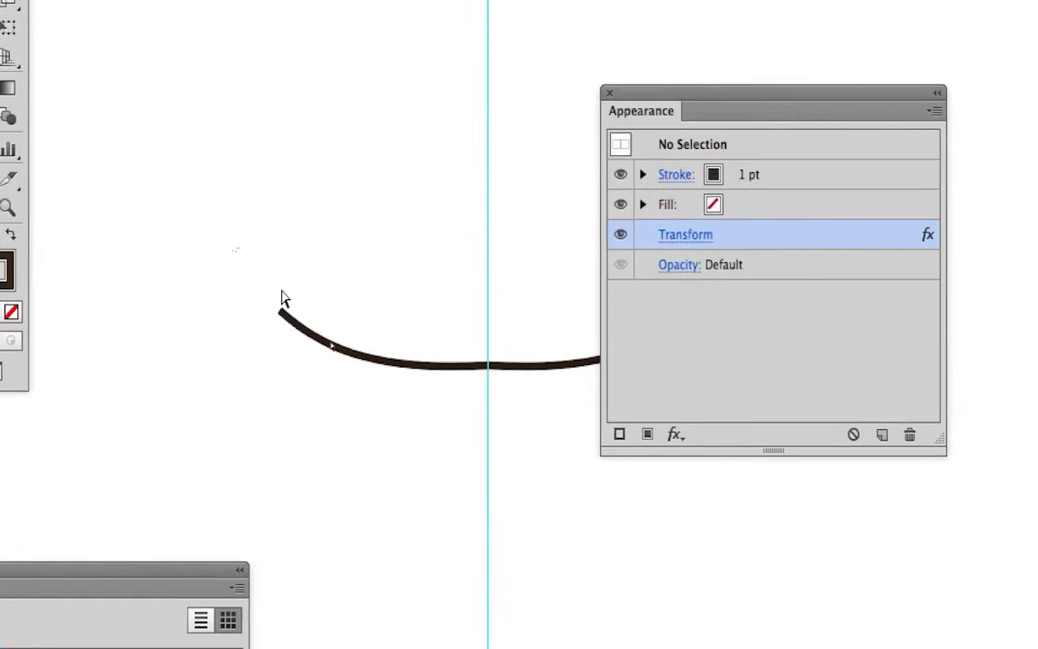
drag(281, 291, 416, 425)
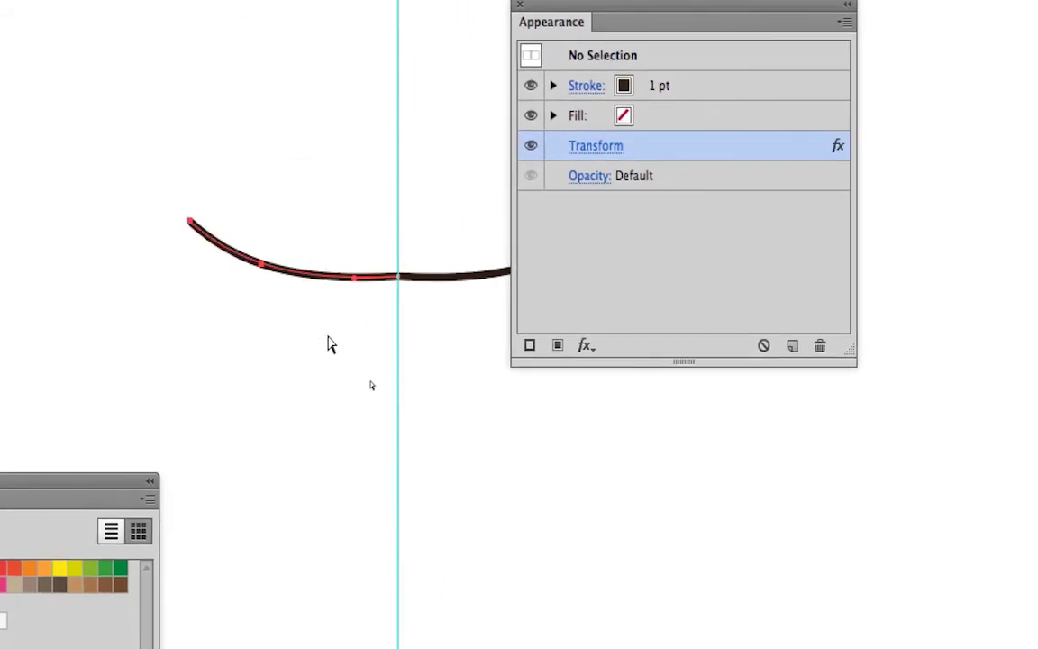
key(Delete)
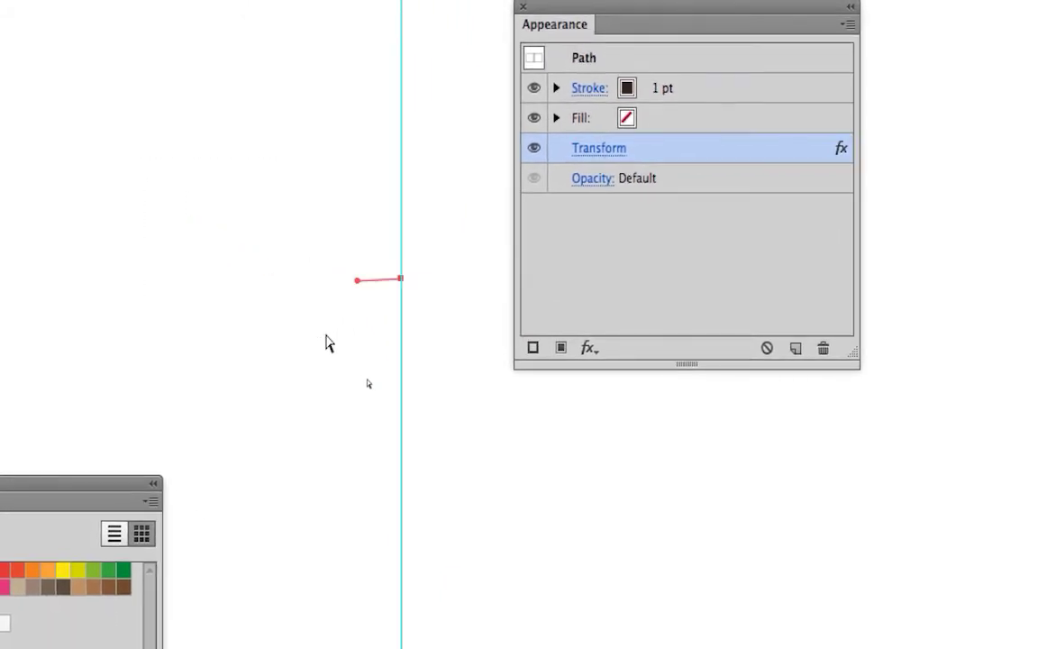
Select the anchor point left on the guide, check its Transform effect settings and activate the Pencil tool.
click(329, 341)
drag(359, 272, 448, 339)
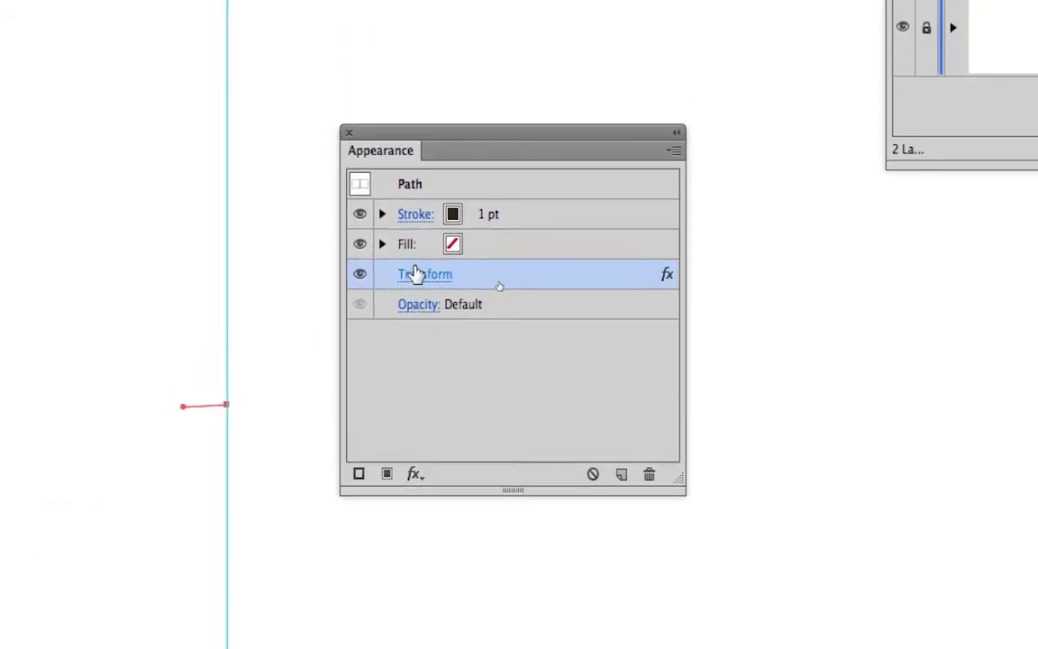
click(435, 236)
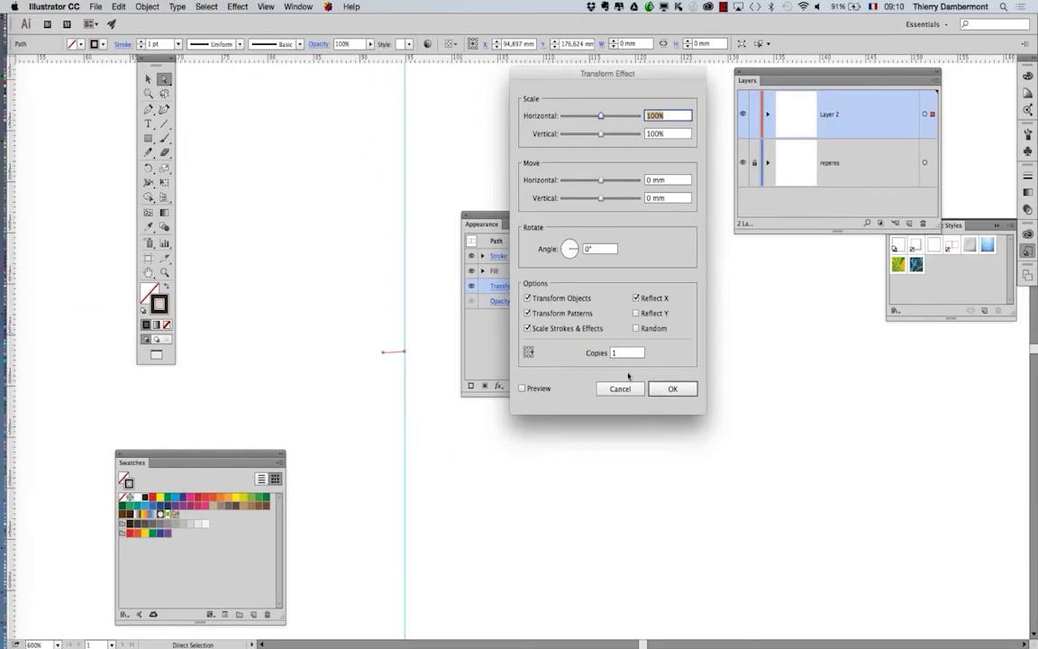
click(699, 532)
scroll(429, 394, down, 5)
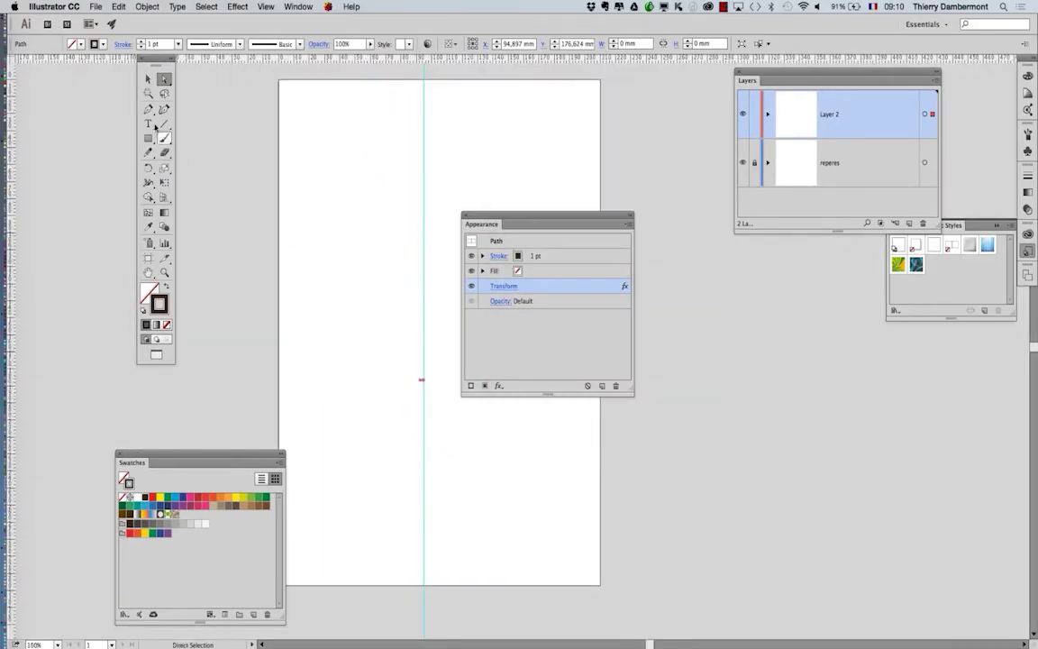
click(148, 152)
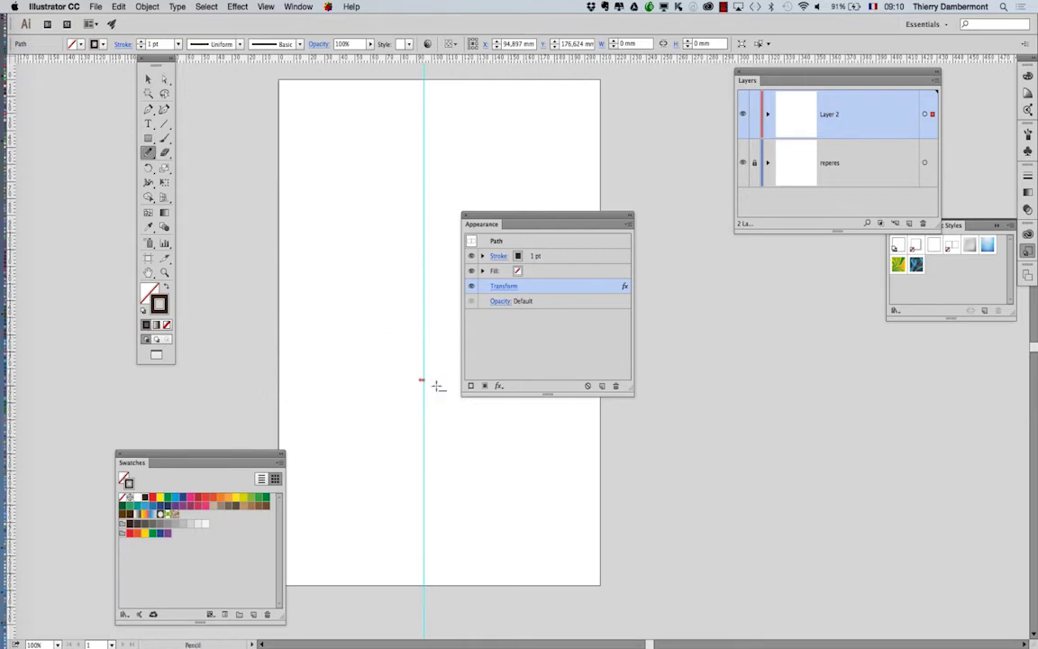
scroll(422, 382, up, 1)
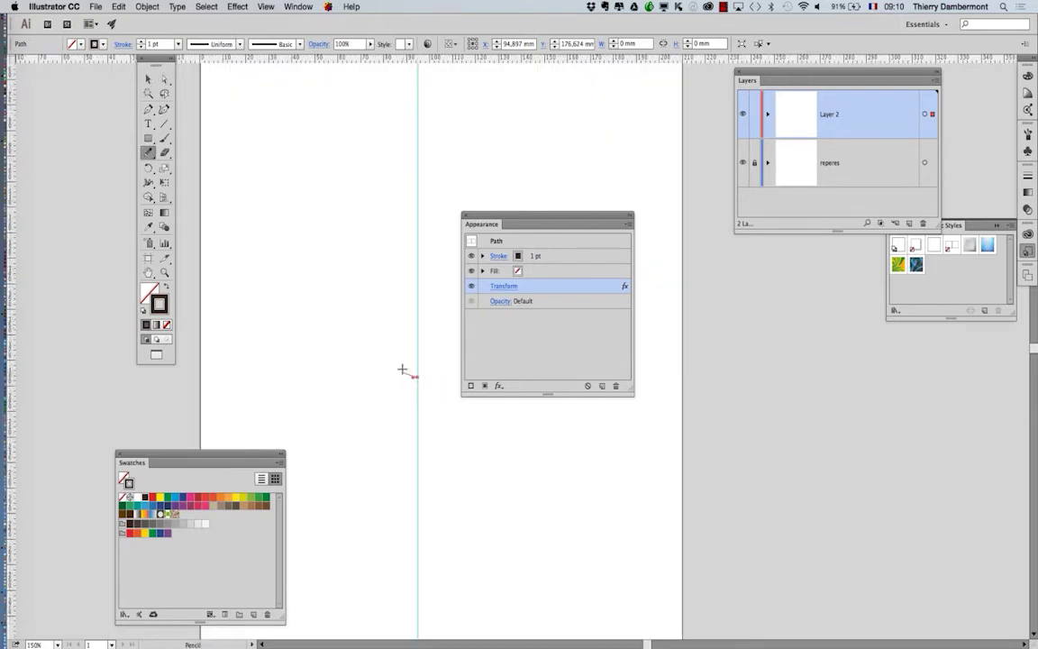
Try a Pencil curve about 19.2 mm wide and 34.7 mm high from the guide's anchor point, and undo it.
drag(402, 369, 373, 288)
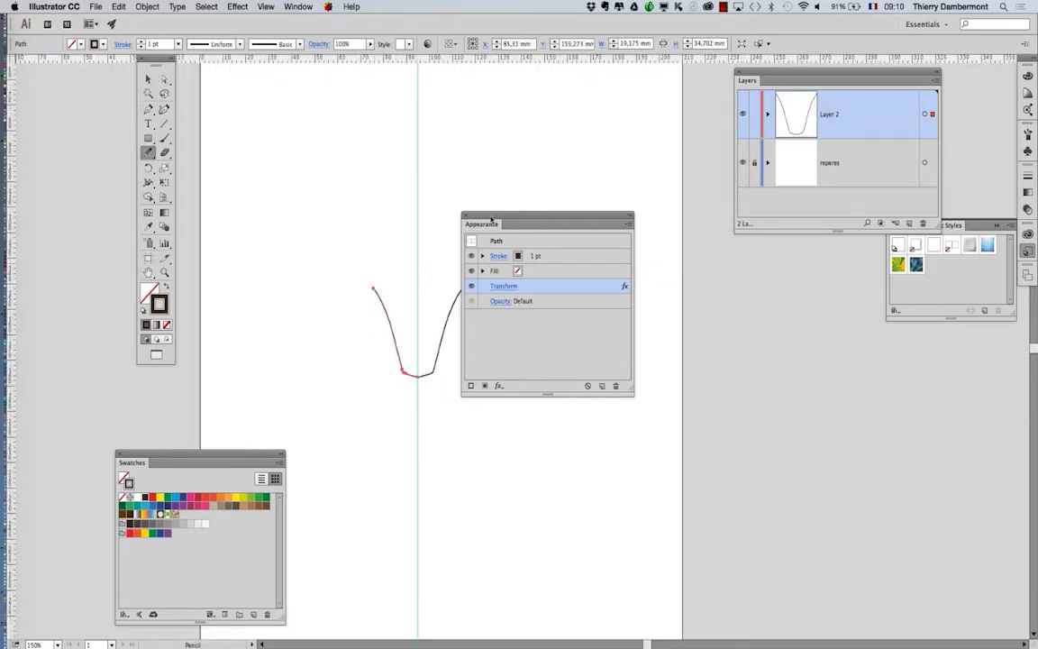
drag(492, 219, 599, 274)
key(super+z)
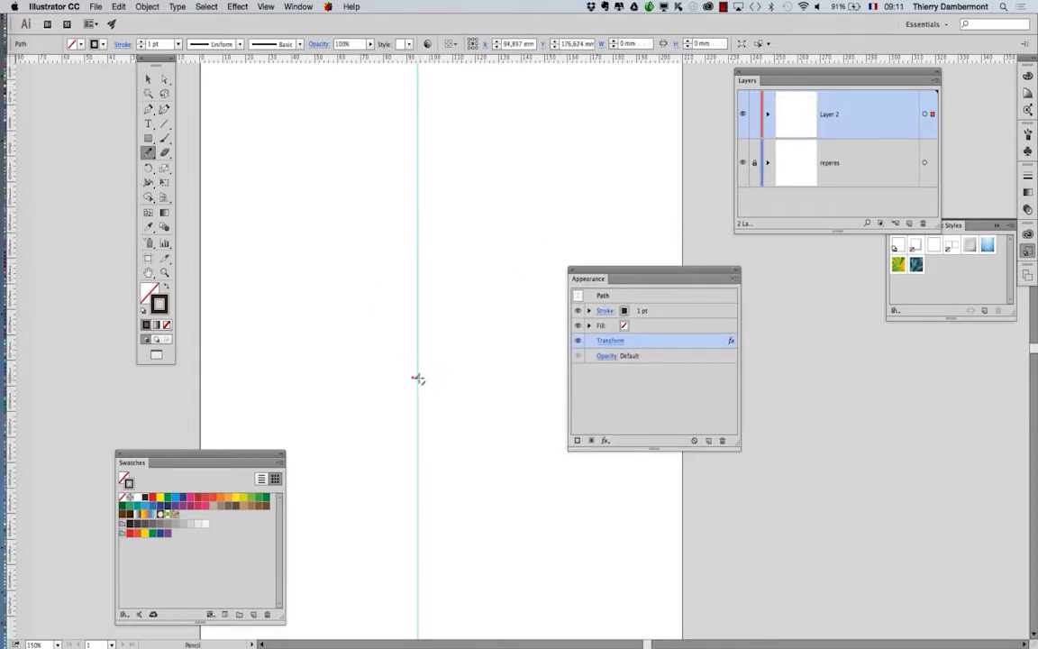
Draw the left half of a wavy leaf outline with the Pencil, about 56.6 mm wide and 171.2 mm high, from the guide's anchor point up to its tip.
mouse_move(412, 351)
mouse_down()
mouse_move(402, 306)
mouse_move(459, 477)
mouse_move(456, 546)
mouse_up()
key(space)
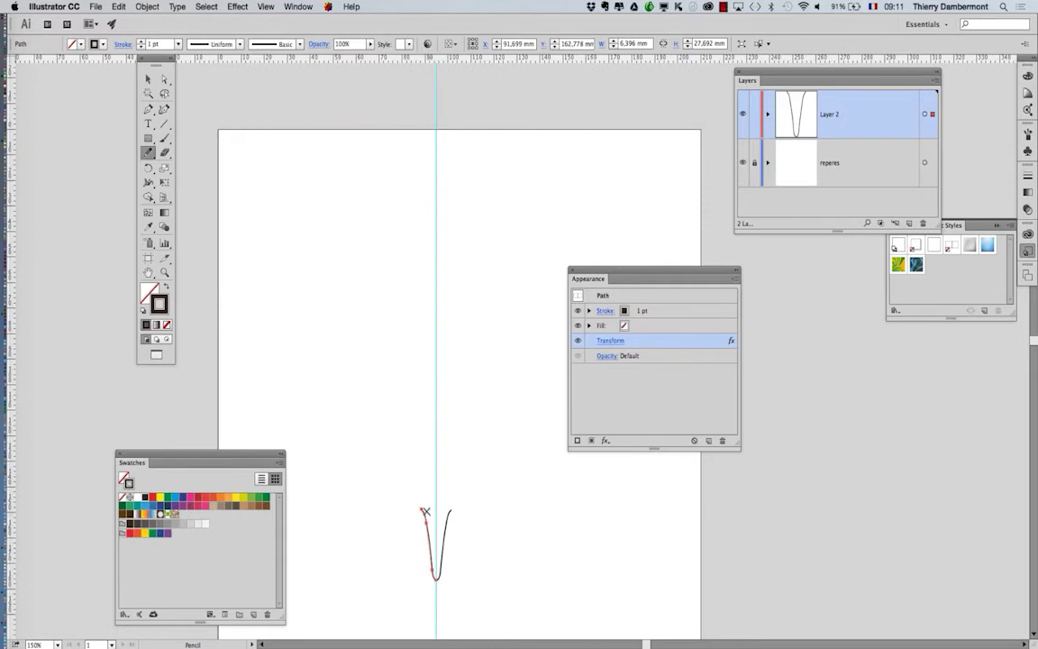
mouse_move(418, 503)
mouse_down()
mouse_move(367, 482)
mouse_move(364, 454)
mouse_move(331, 446)
mouse_move(347, 415)
mouse_move(313, 385)
mouse_move(322, 360)
mouse_move(312, 324)
mouse_move(329, 303)
mouse_move(338, 252)
mouse_move(379, 221)
mouse_up()
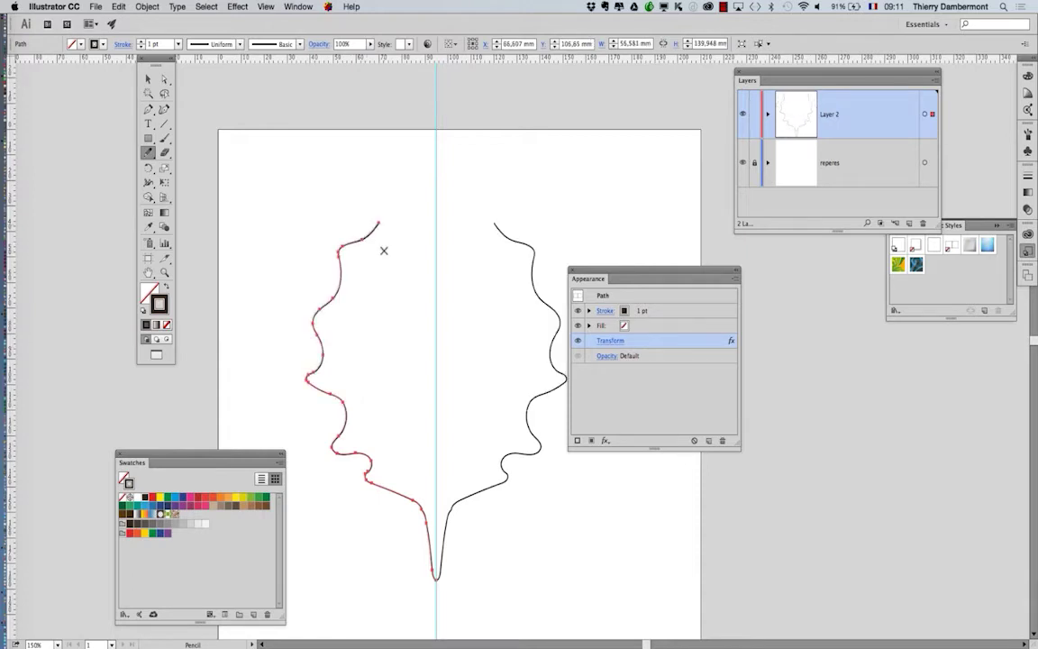
drag(588, 269, 650, 281)
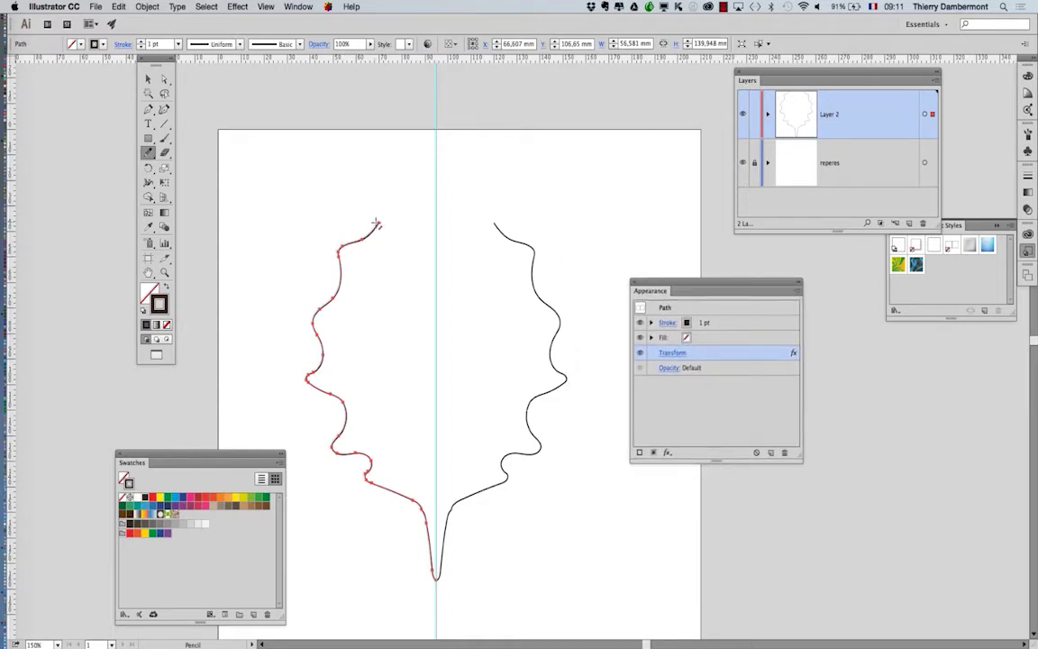
mouse_move(379, 223)
mouse_down()
mouse_move(375, 202)
mouse_move(409, 183)
mouse_move(411, 164)
mouse_move(436, 143)
mouse_up()
key(super+minus)
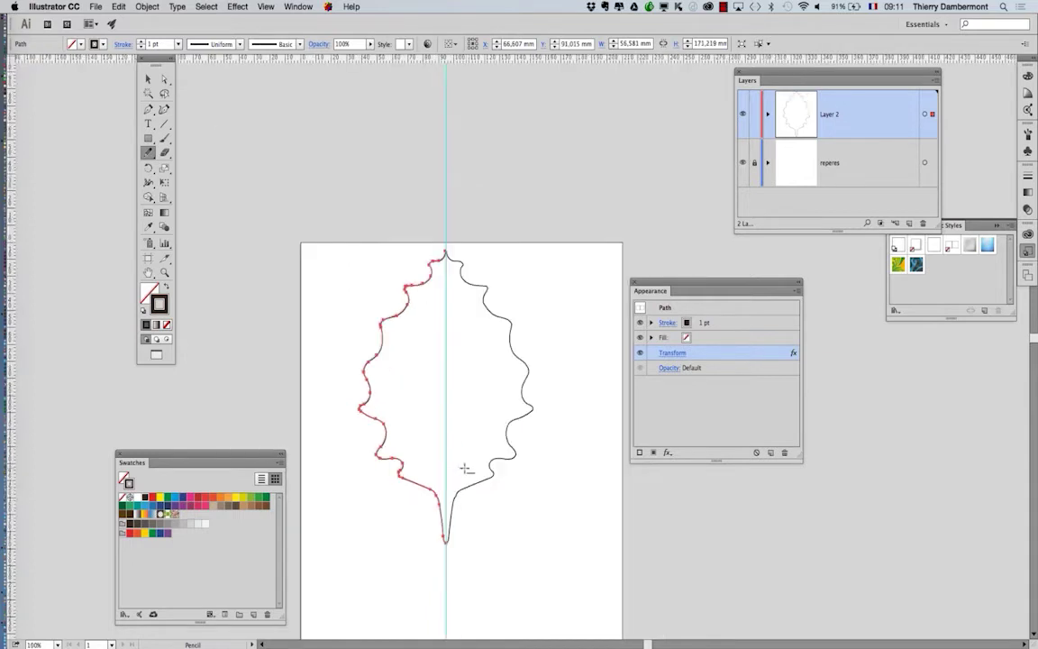
Move the Tools panel beside the artboard and shift the anchor points of the left outline's upper lobe inward with Direct Selection.
key(super)
drag(155, 61, 267, 177)
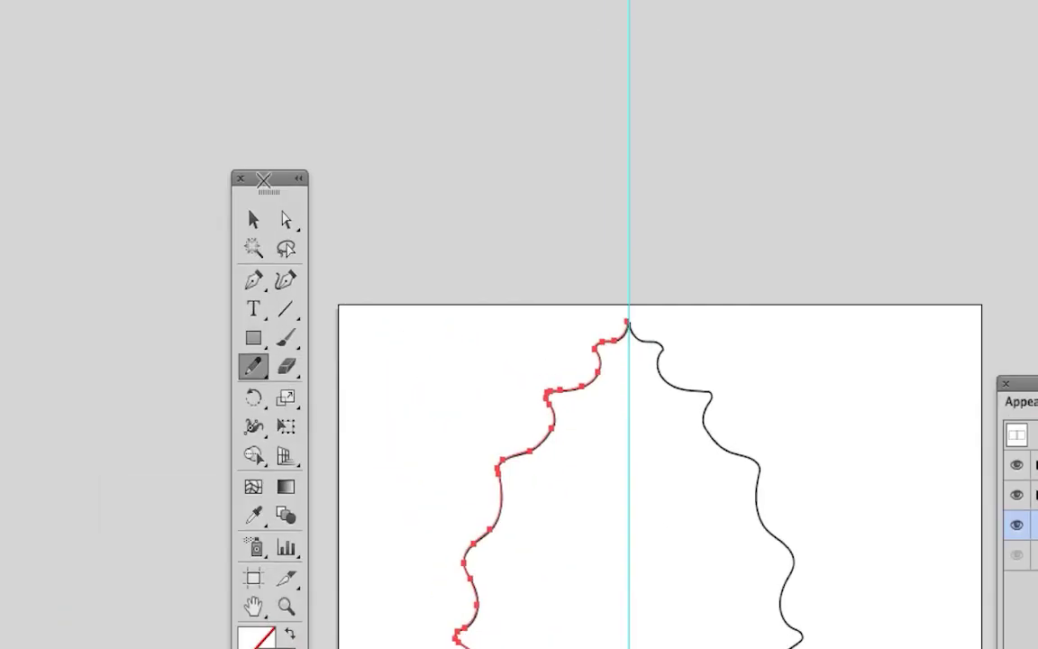
click(286, 219)
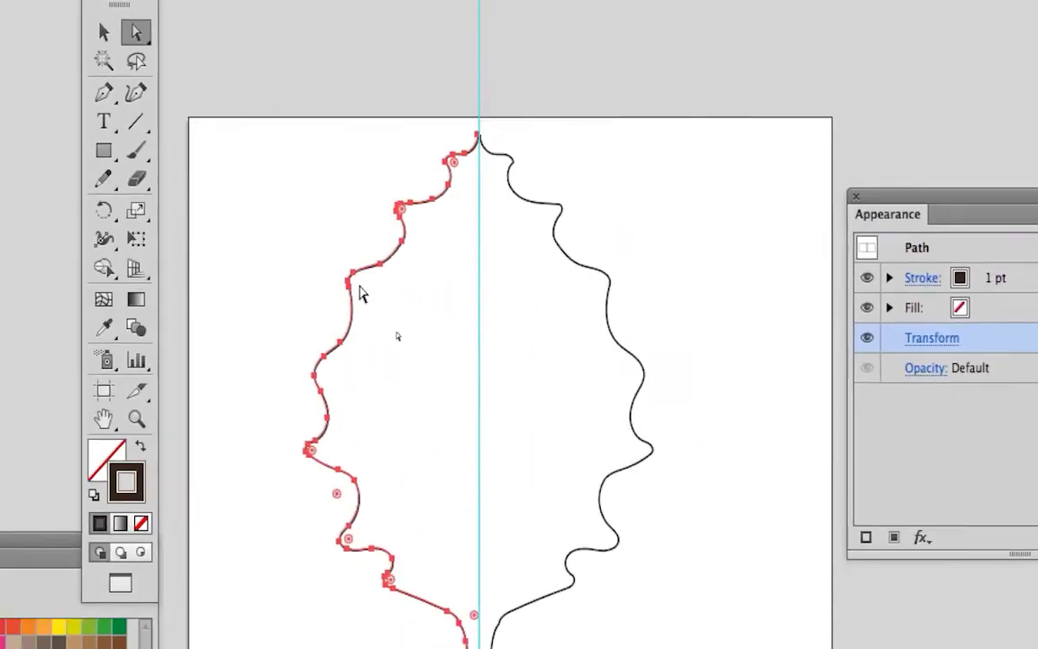
click(358, 294)
click(352, 287)
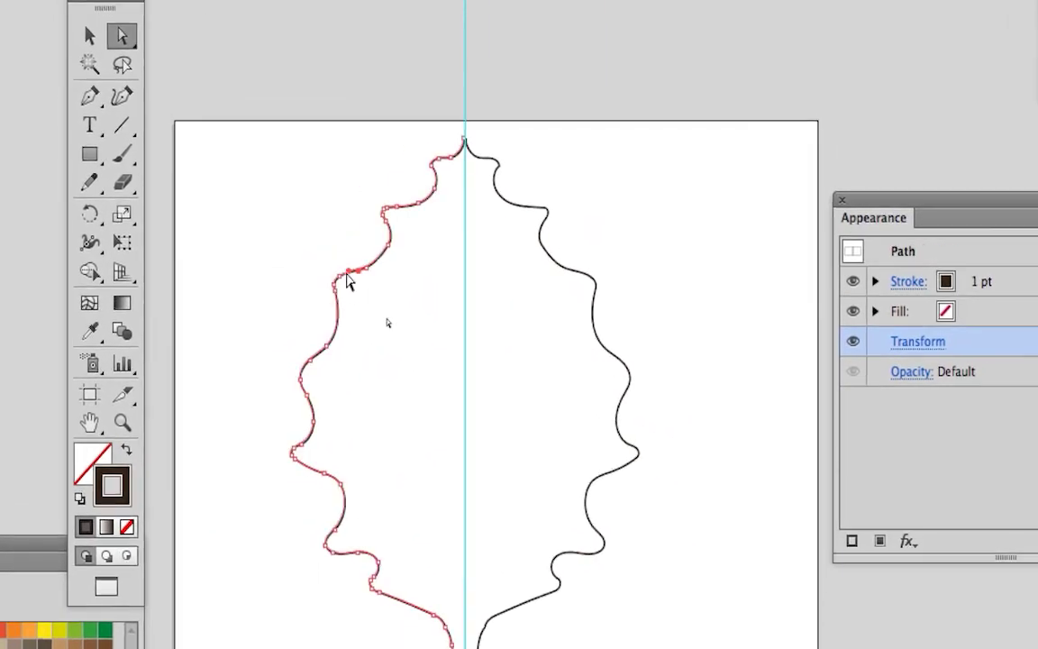
click(343, 277)
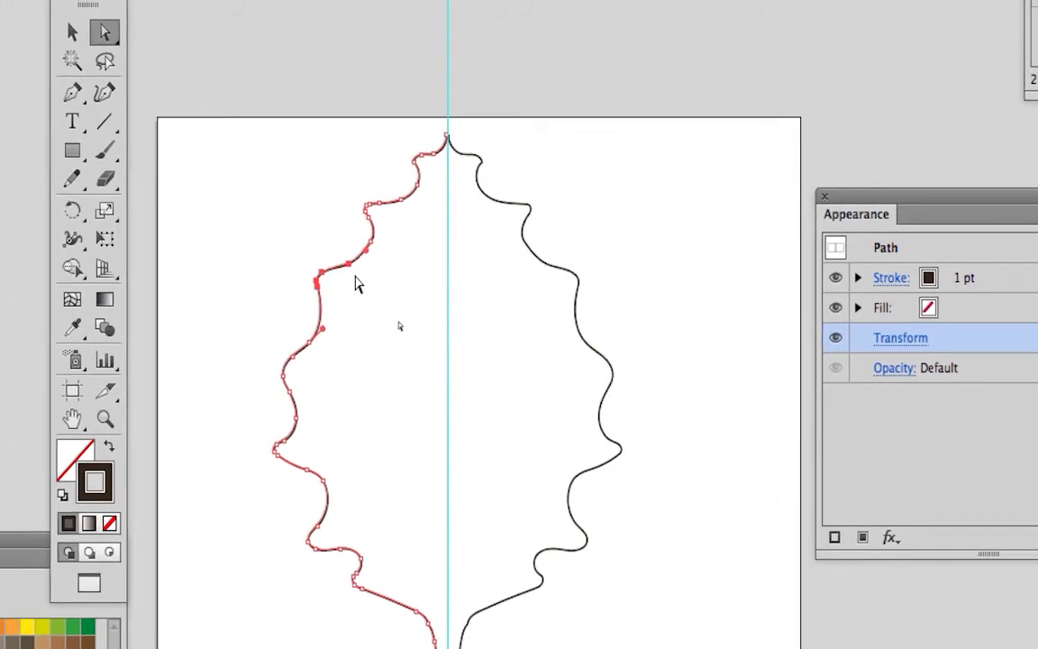
drag(354, 275, 379, 307)
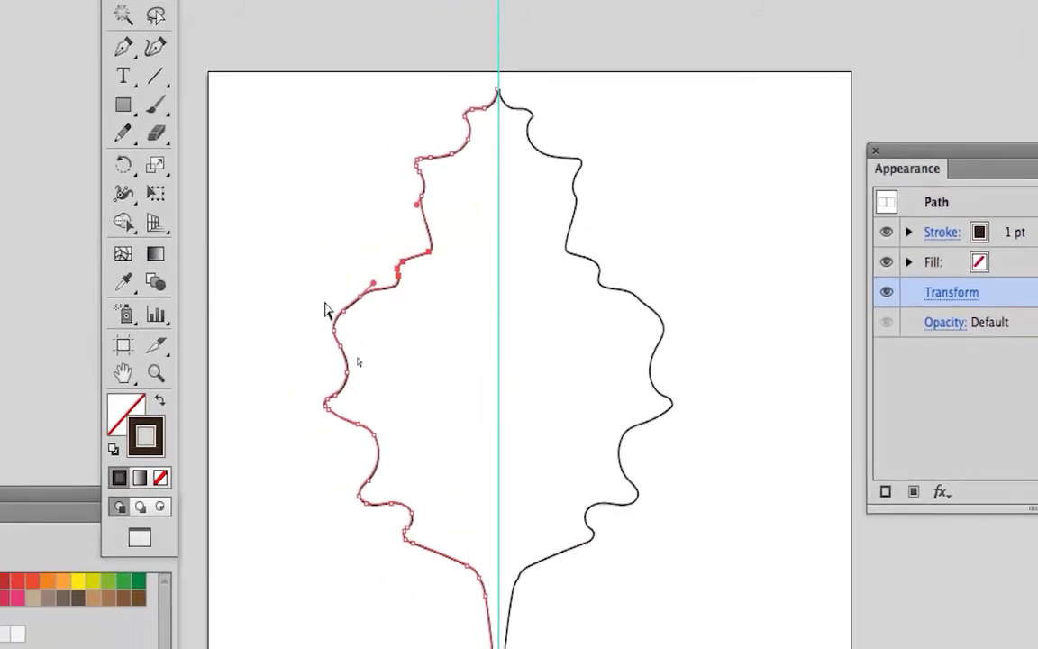
Reshape the left outline's middle and lower lobes and its stem junction by moving their anchor points.
drag(255, 354, 316, 394)
drag(340, 314, 330, 321)
drag(345, 435, 378, 459)
drag(340, 358, 366, 374)
click(350, 380)
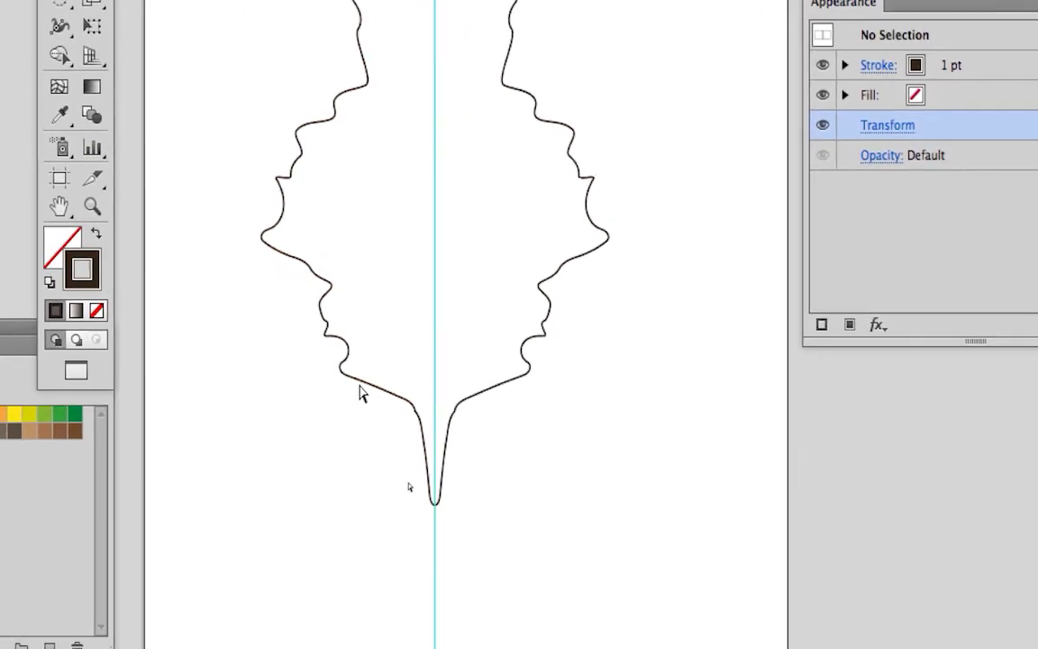
click(370, 395)
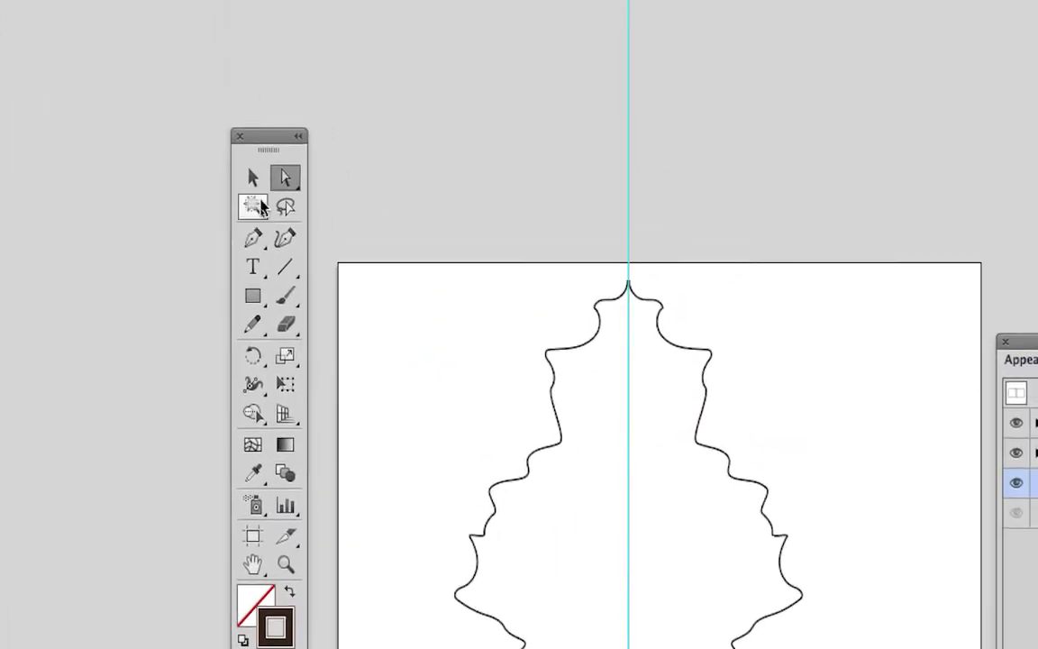
Select the whole left leaf outline with the Selection tool and fit the artboard in view.
click(256, 189)
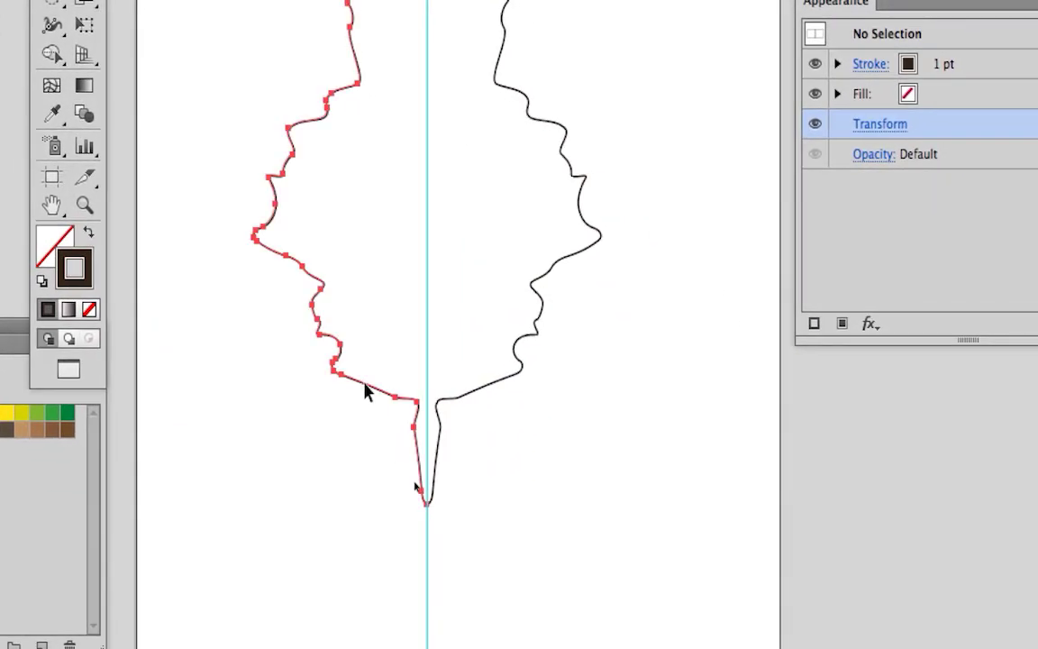
click(366, 390)
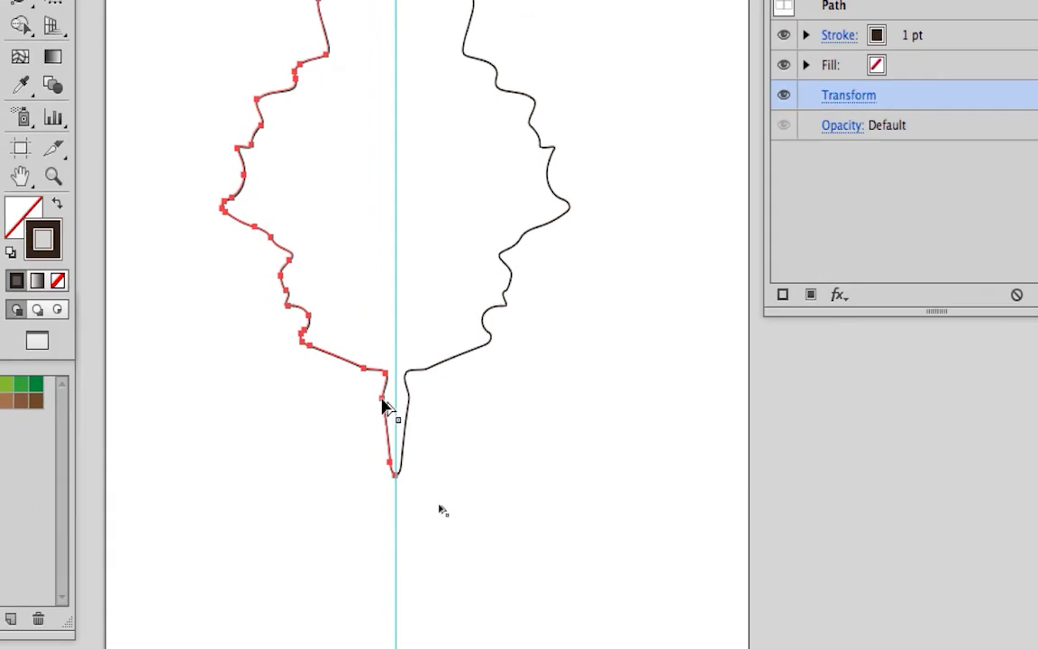
key(super+0)
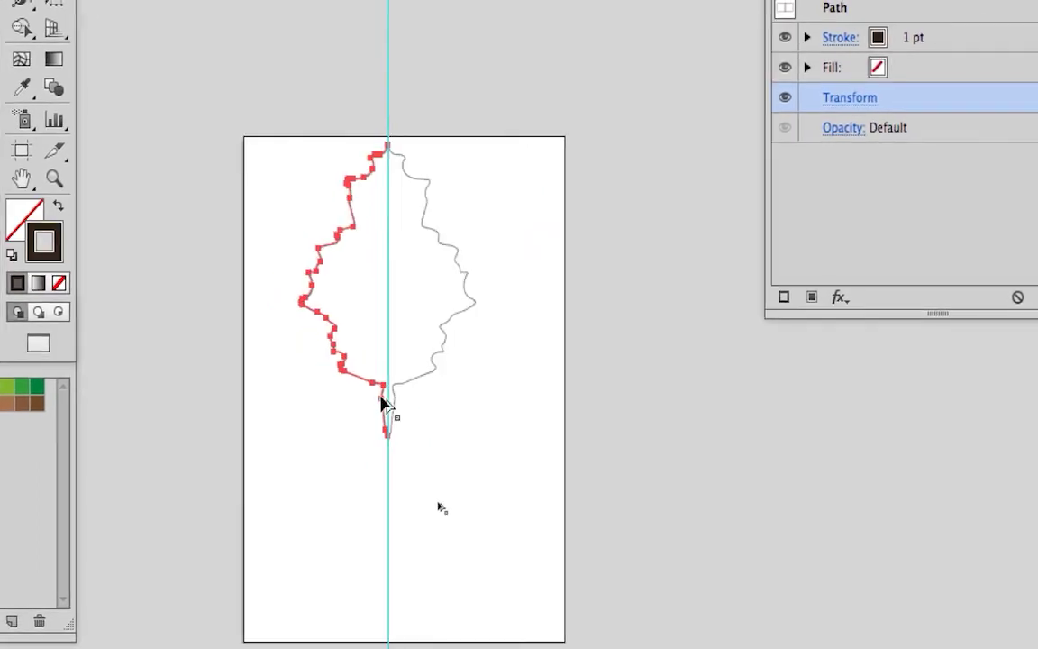
drag(381, 404, 393, 475)
drag(388, 435, 384, 545)
key(ctrl+z)
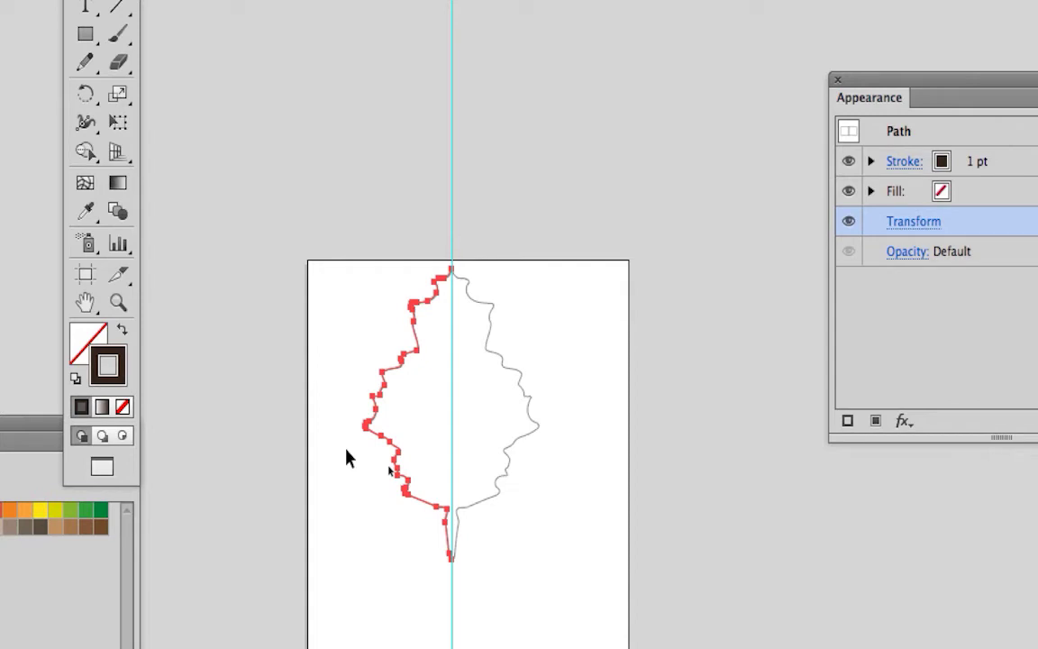
scroll(389, 463, down, 2)
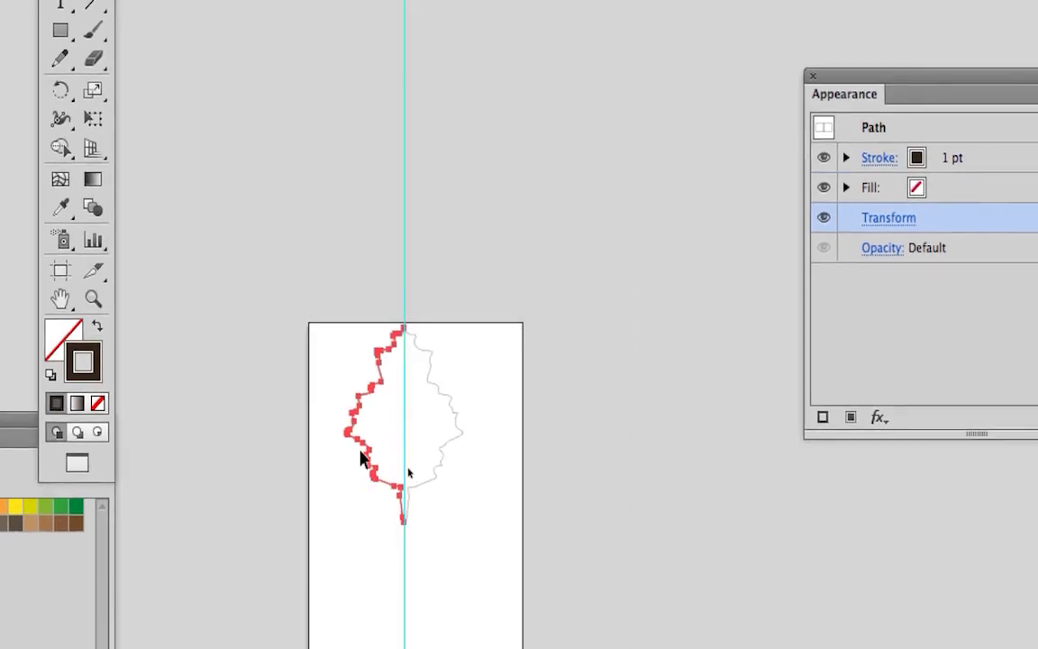
scroll(592, 493, up, 2)
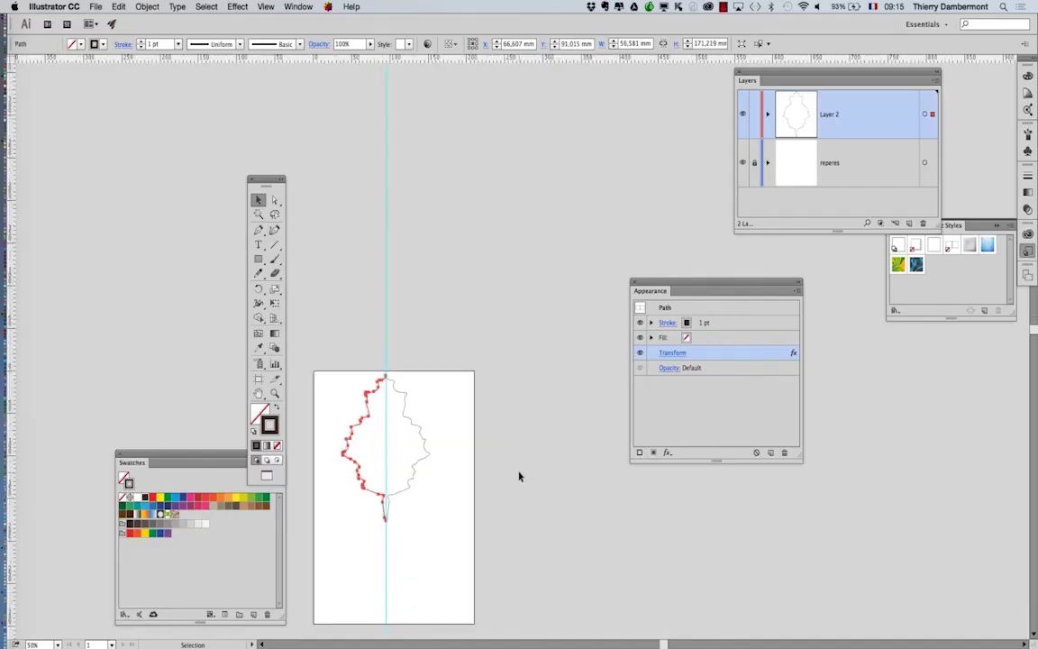
Enlarge Artboard 1 to about 488.6 x 311.1 mm with the Artboard tool, moving the Tools and Appearance panels clear of it.
drag(444, 425, 443, 190)
drag(256, 180, 120, 91)
click(123, 291)
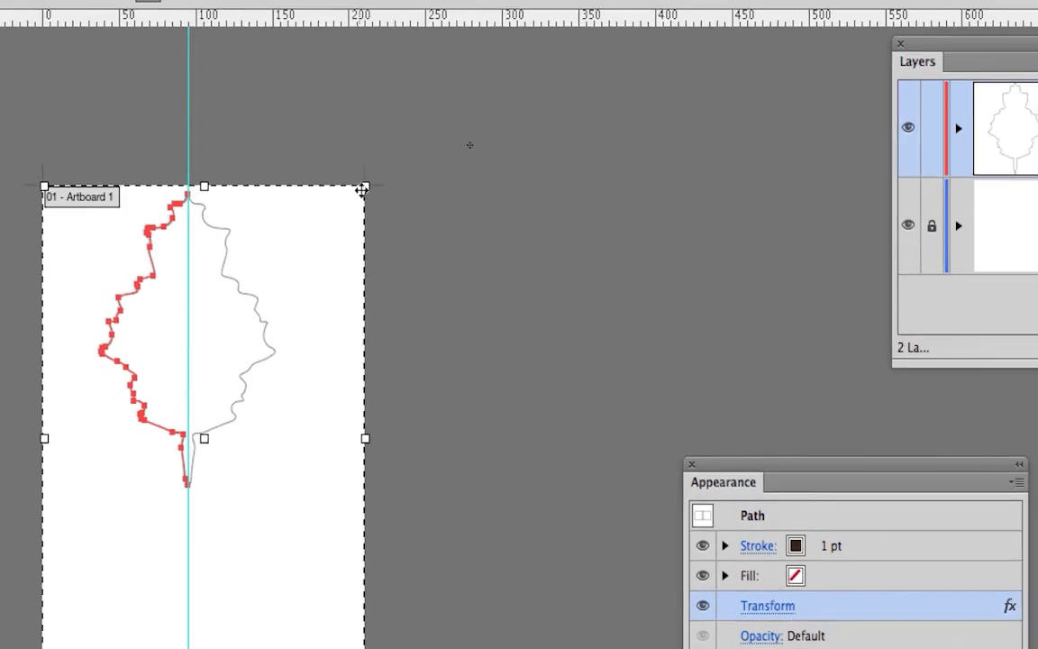
drag(361, 189, 732, 164)
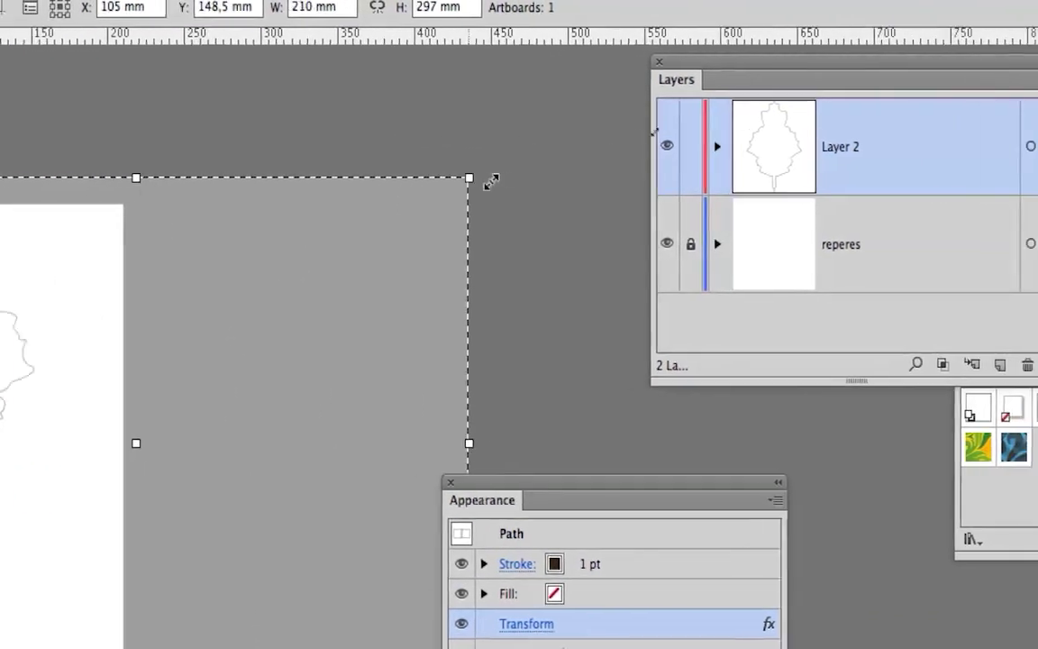
drag(491, 182, 564, 183)
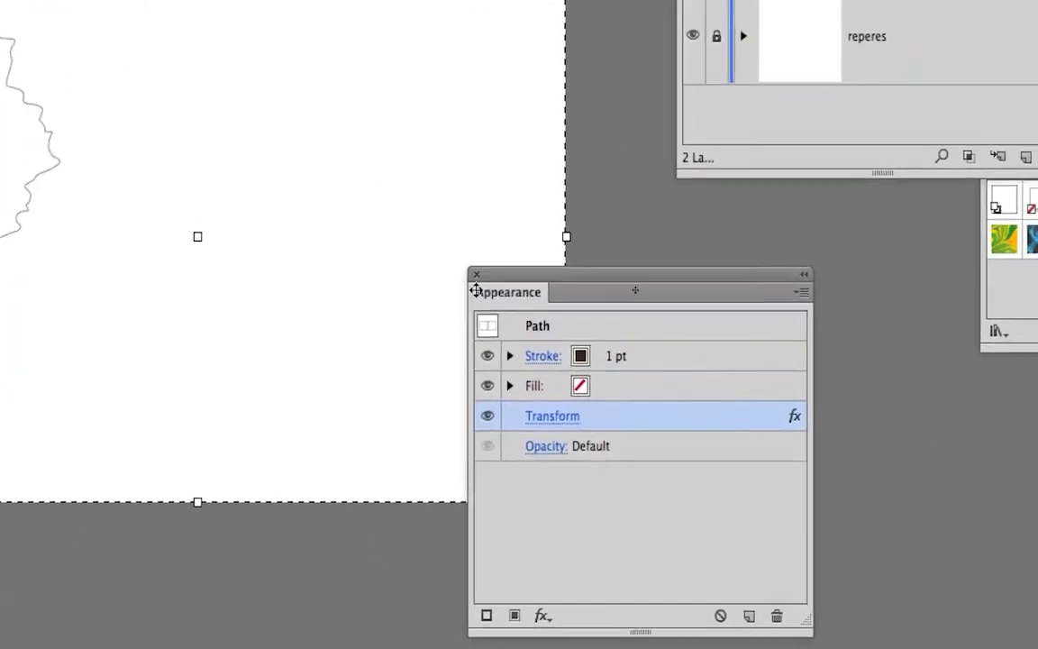
drag(502, 277, 666, 442)
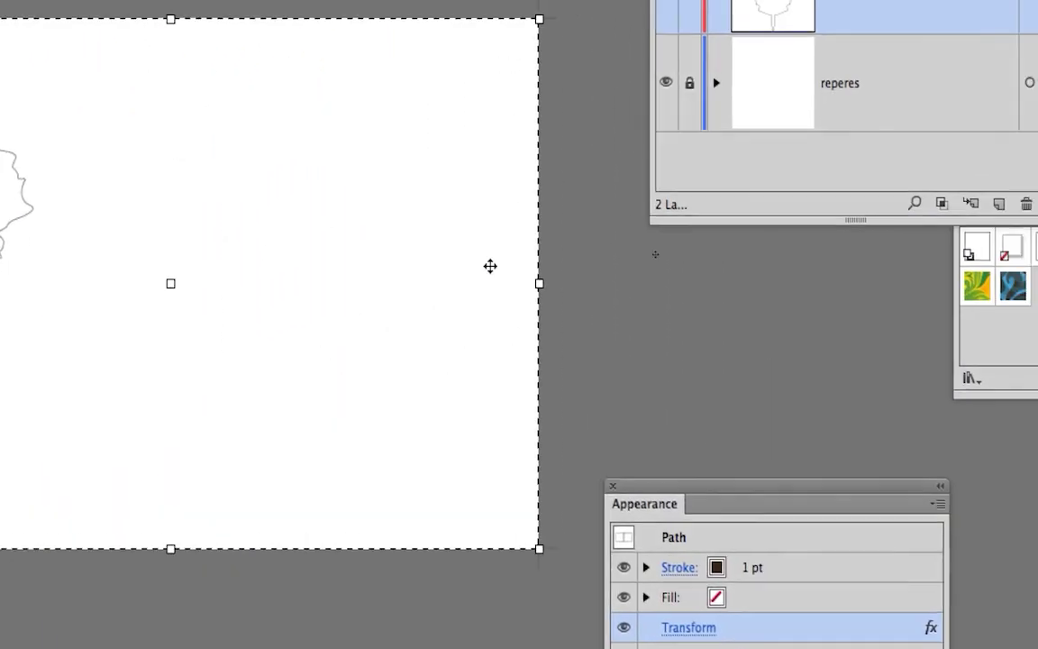
drag(538, 283, 549, 283)
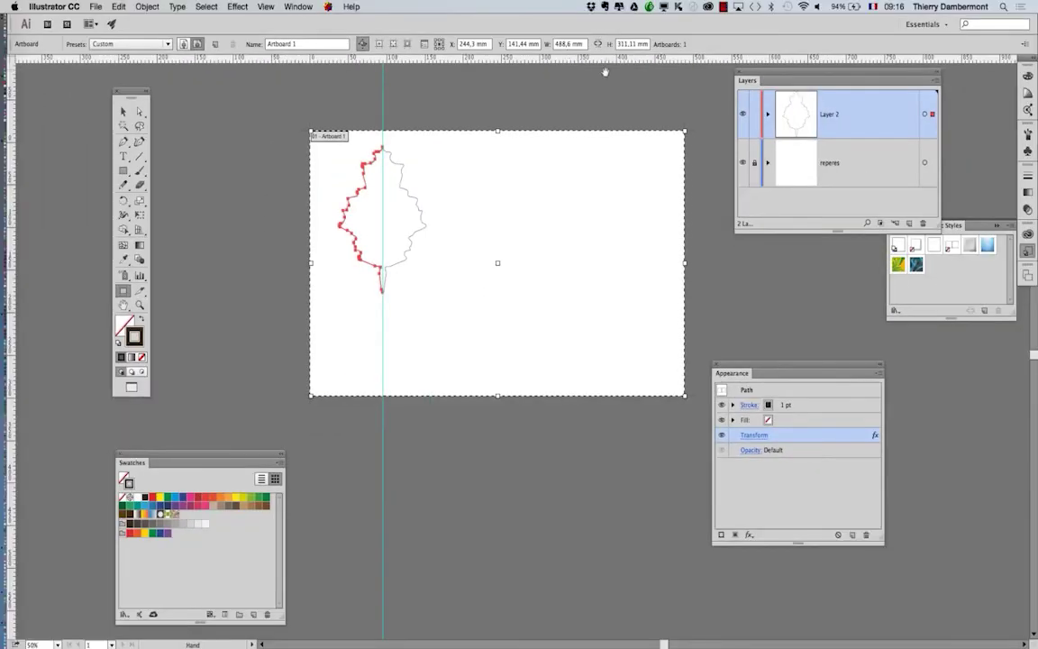
drag(551, 212, 453, 231)
drag(131, 91, 107, 85)
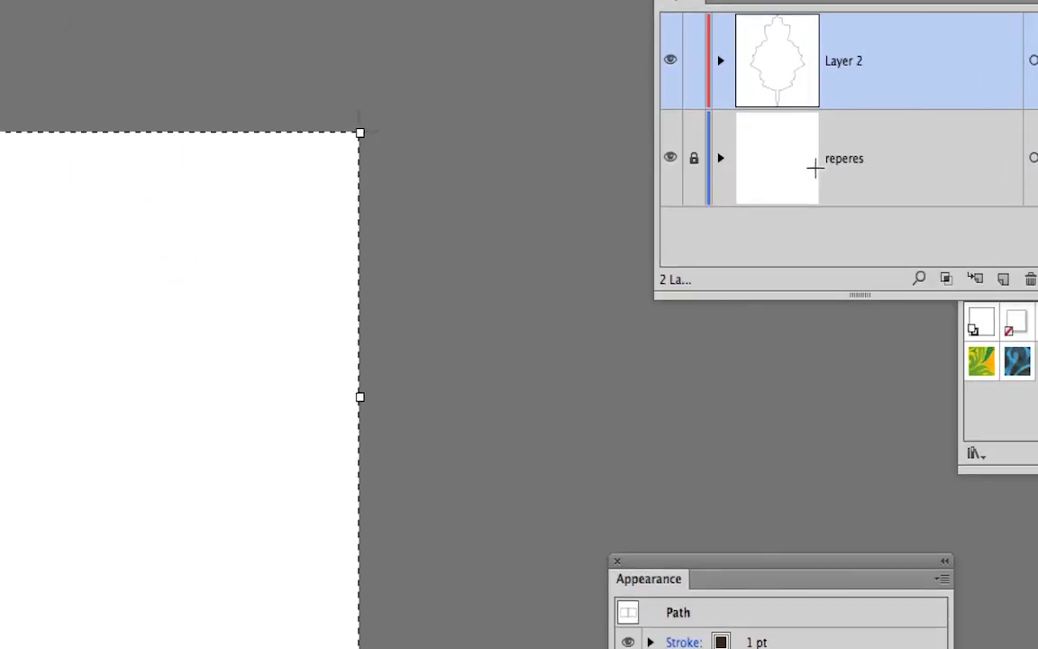
Unlock the reperes layer, add a second vertical guide at about 323 mm, relock that layer and make Layer 2 active.
click(815, 171)
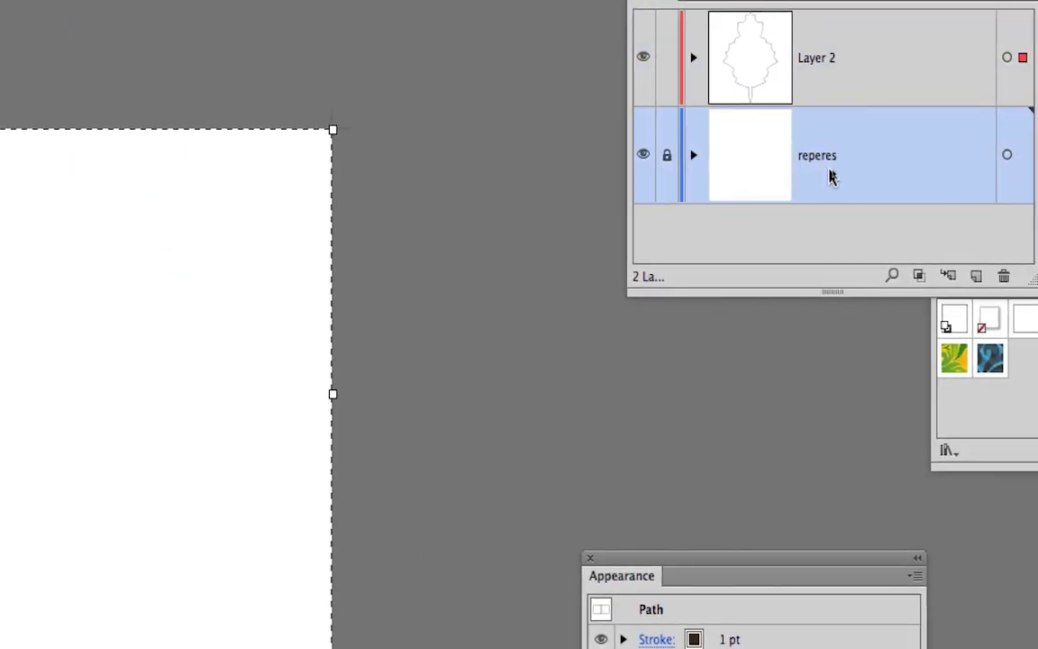
click(773, 170)
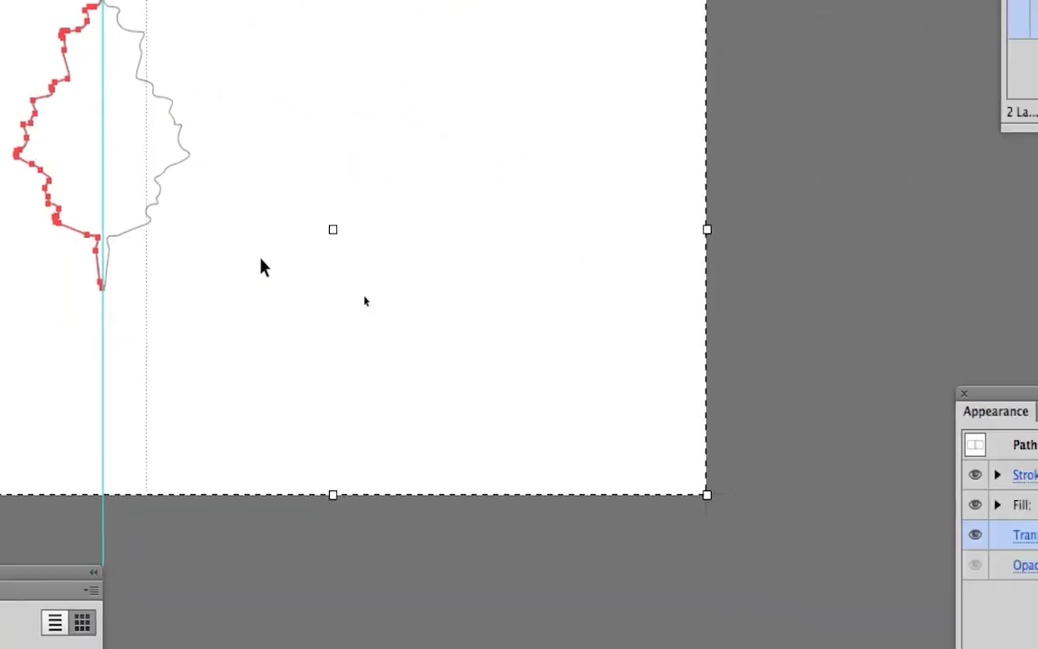
click(328, 263)
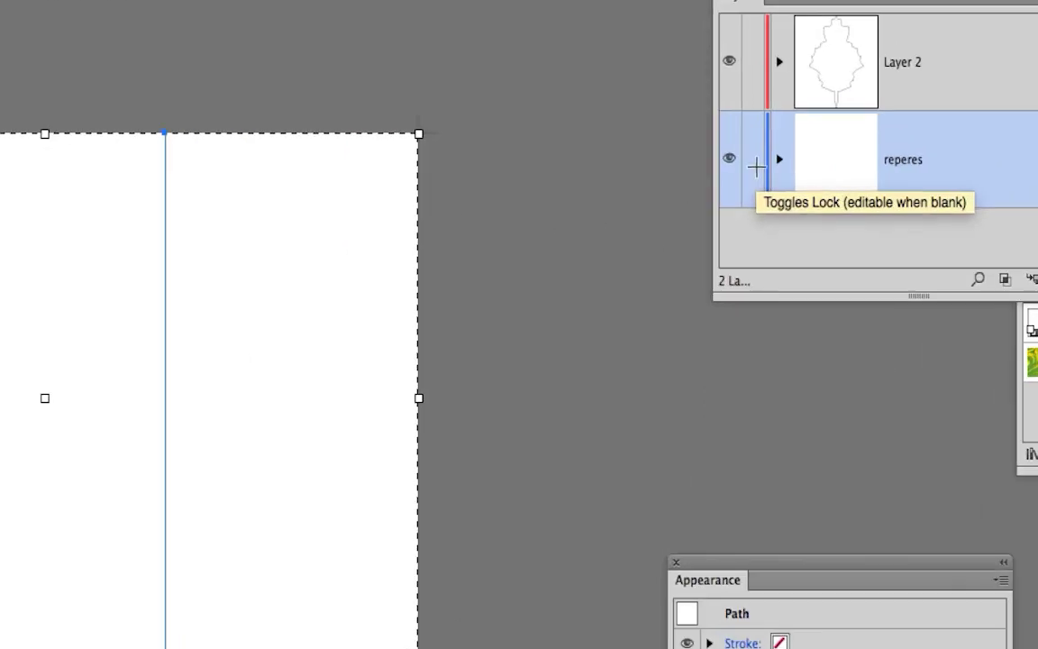
click(755, 164)
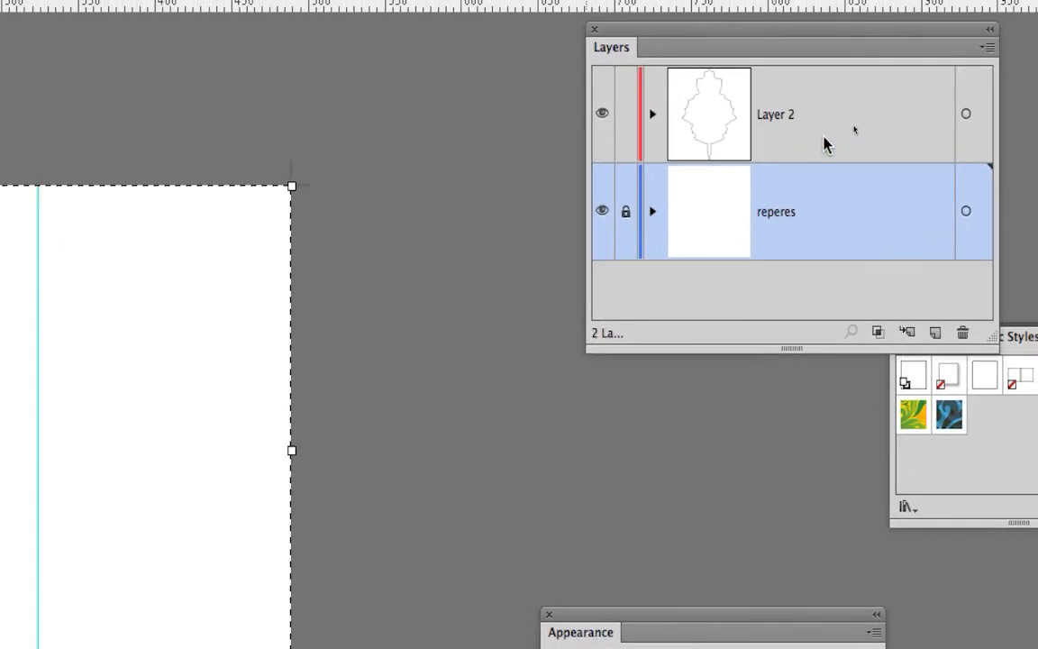
click(902, 104)
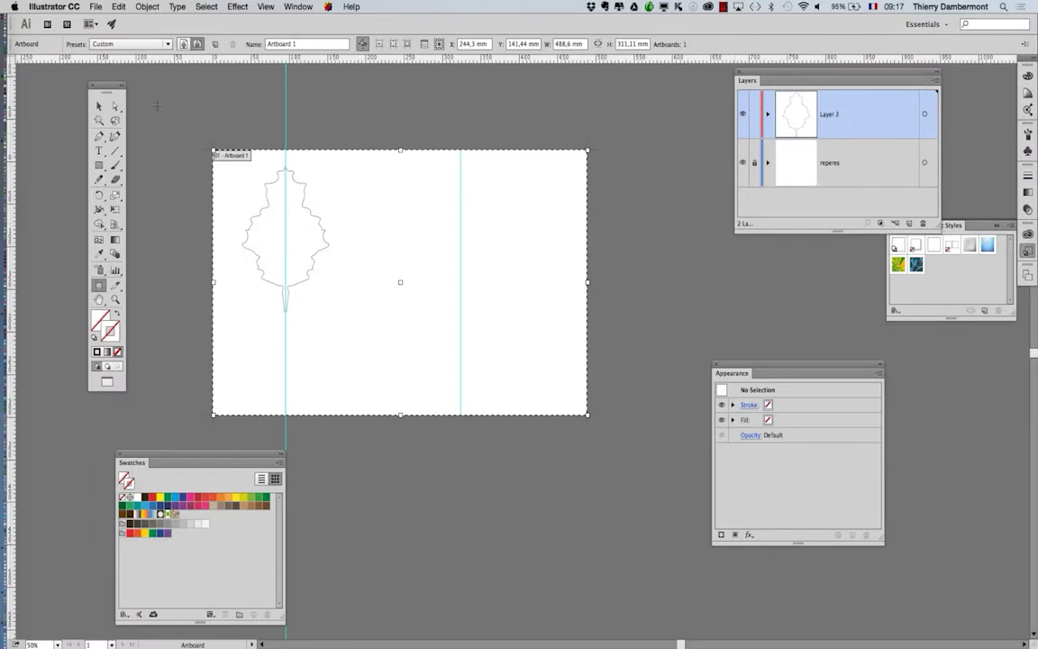
Duplicate the left leaf half-outline and place the copy with its open ends on the second vertical guide.
click(99, 105)
click(268, 213)
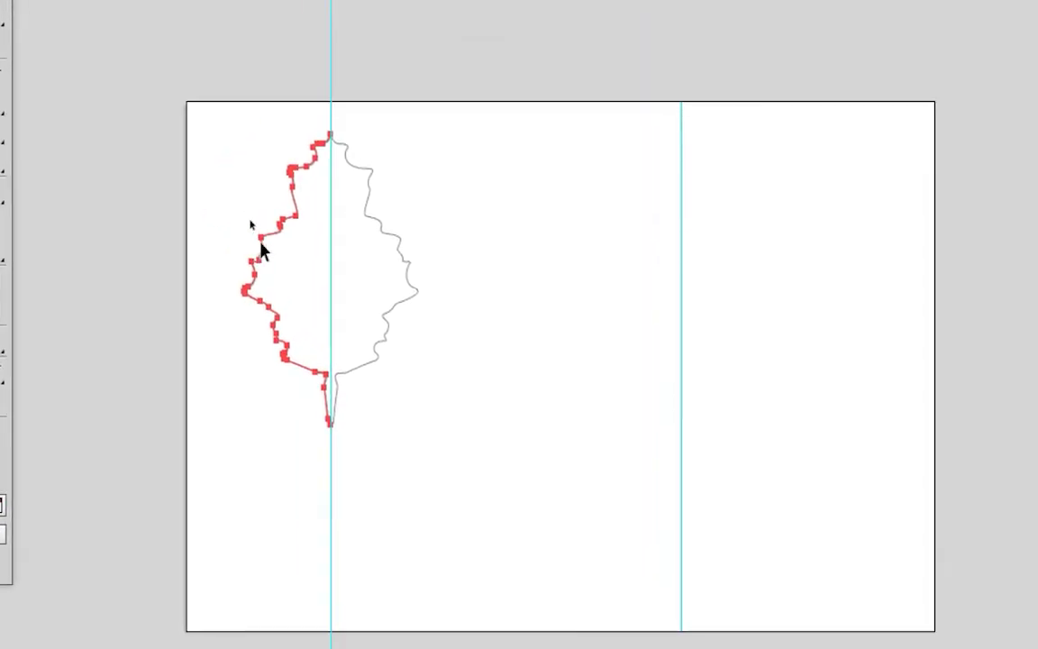
drag(261, 252, 617, 285)
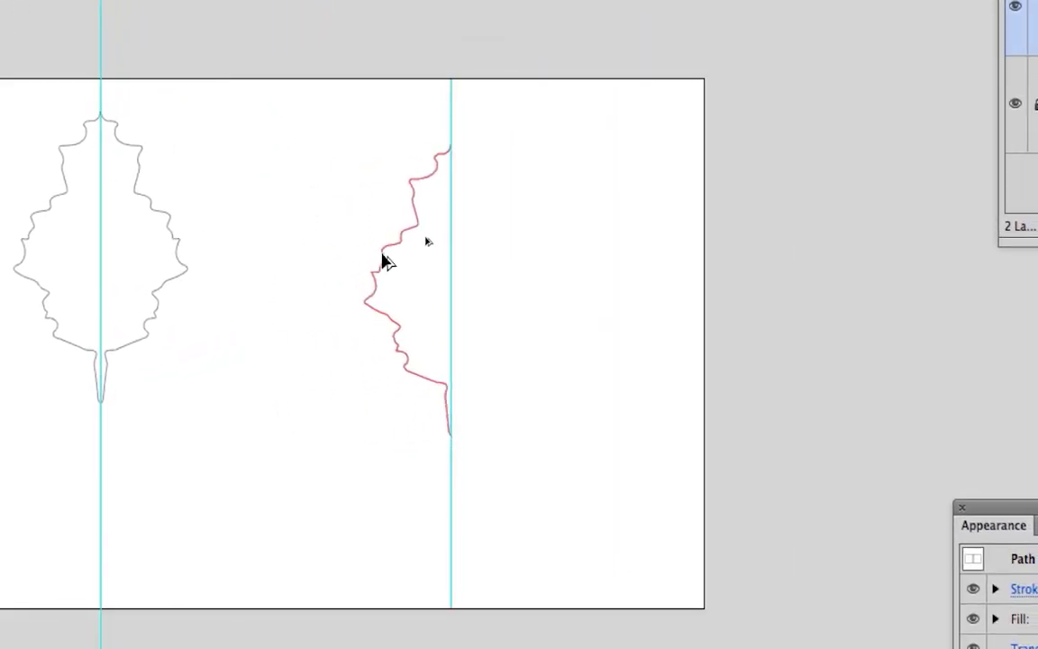
drag(382, 255, 383, 257)
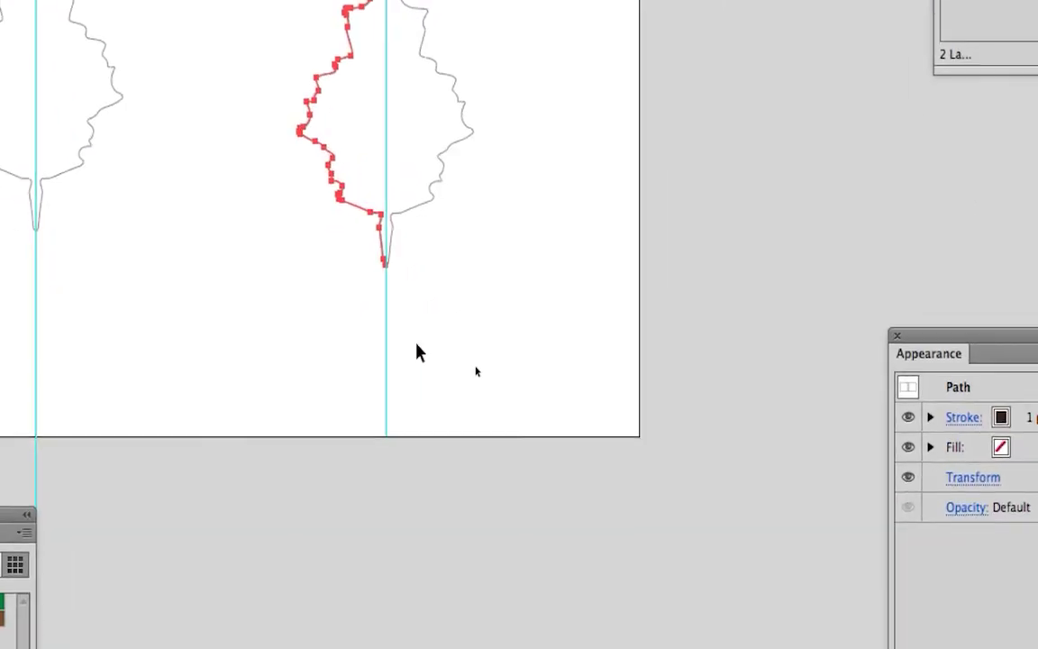
scroll(470, 487, up, 2)
scroll(410, 306, up, 2)
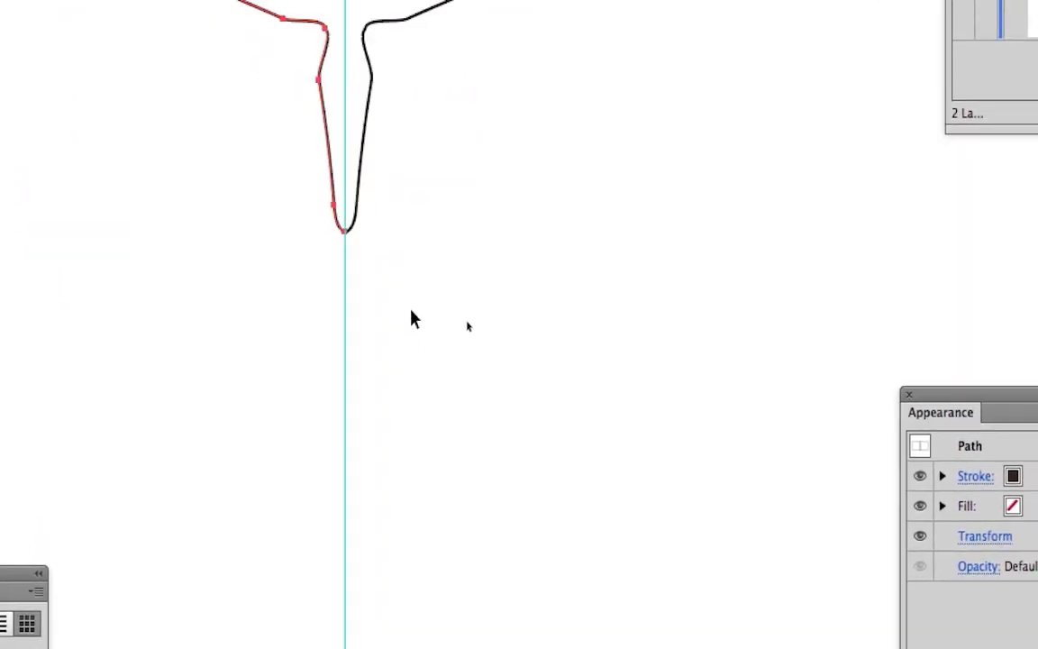
scroll(410, 317, down, 5)
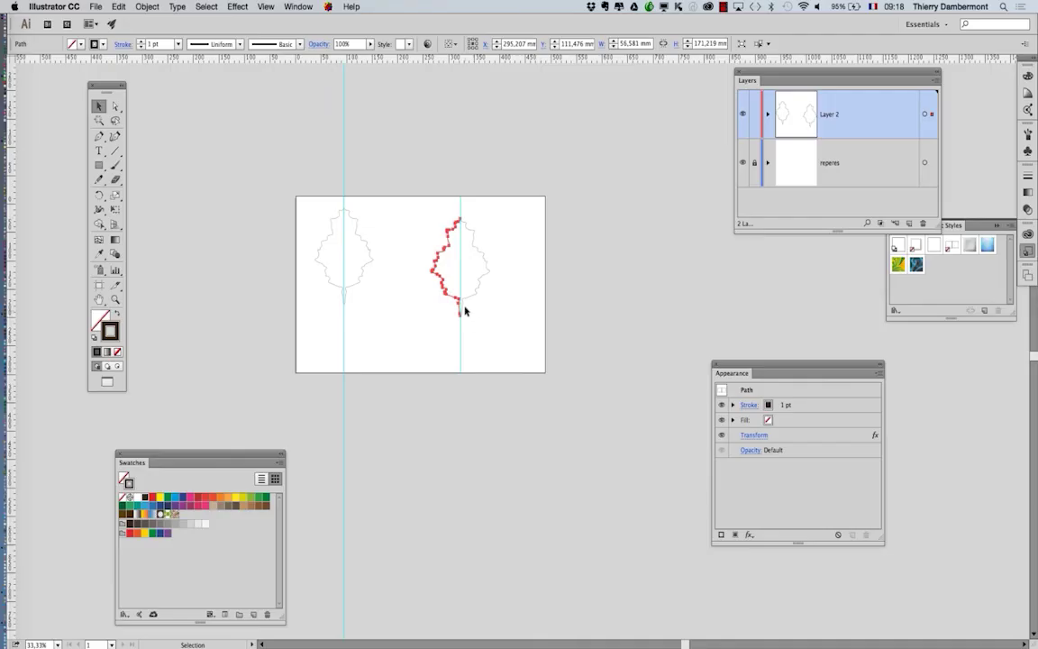
Delete the anchor points of the copied half-outline's upper, middle and lower lobes with Direct Selection, leaving only the stem.
scroll(398, 296, up, 2)
click(115, 105)
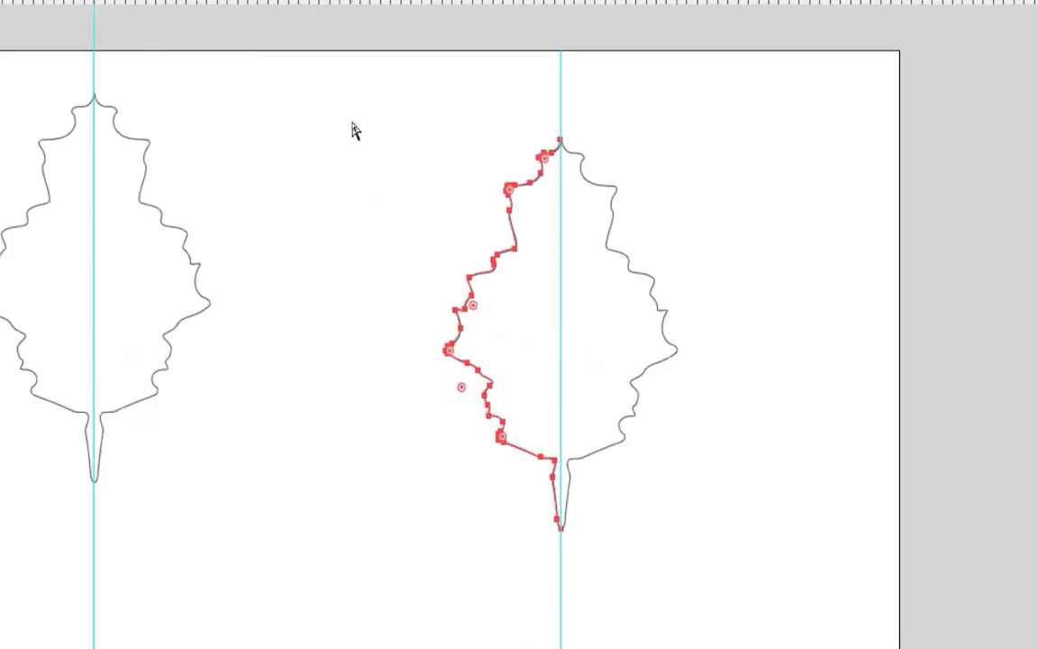
drag(353, 108, 435, 226)
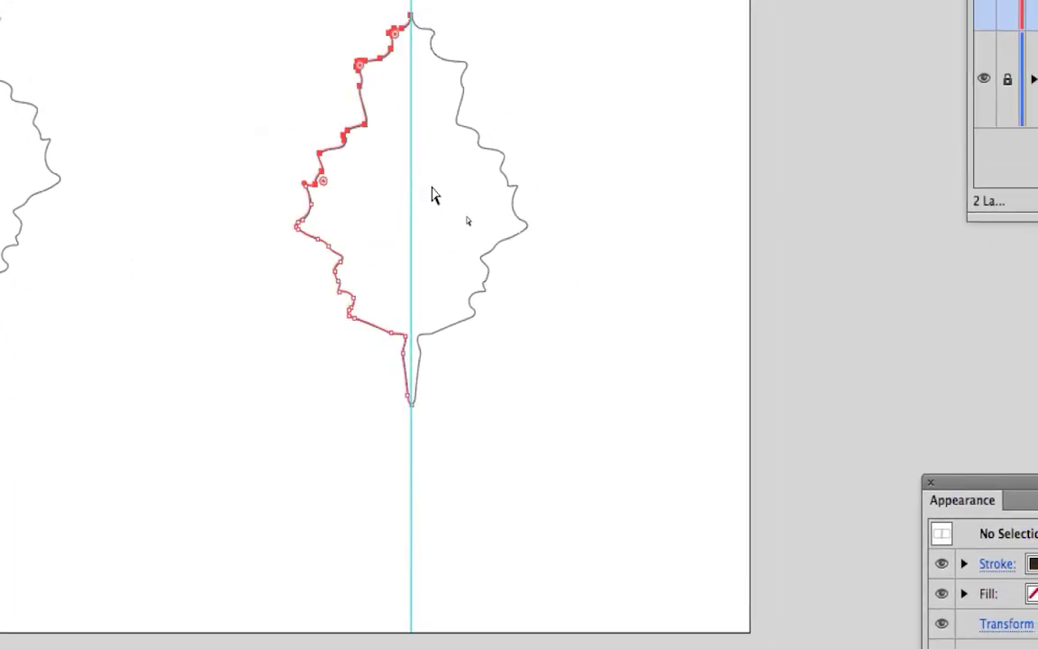
key(Delete)
drag(285, 195, 398, 308)
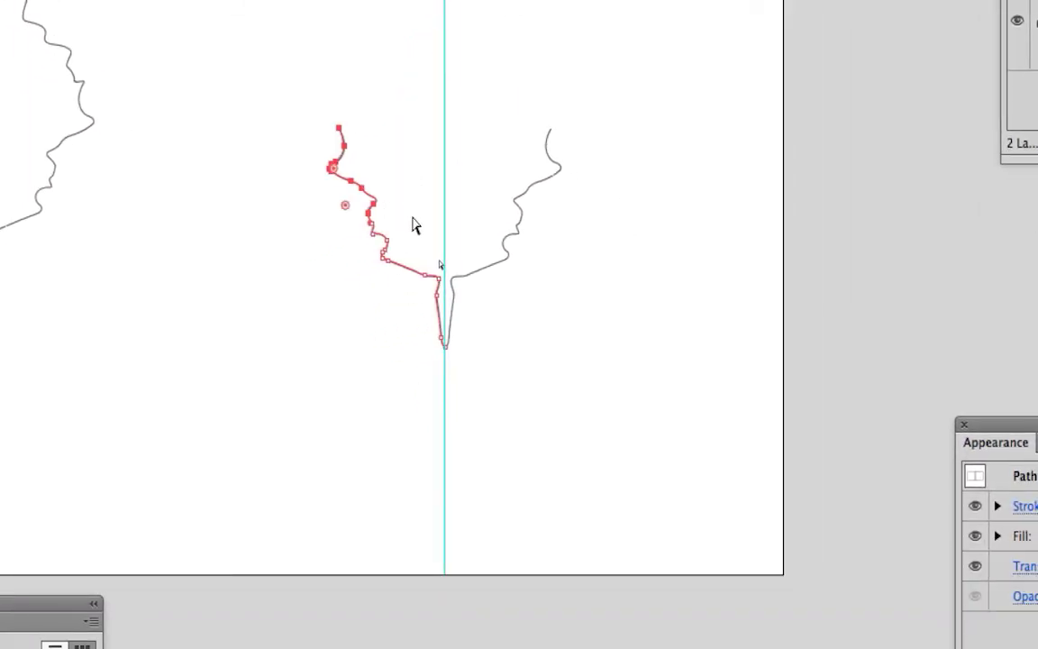
key(Delete)
drag(353, 216, 407, 296)
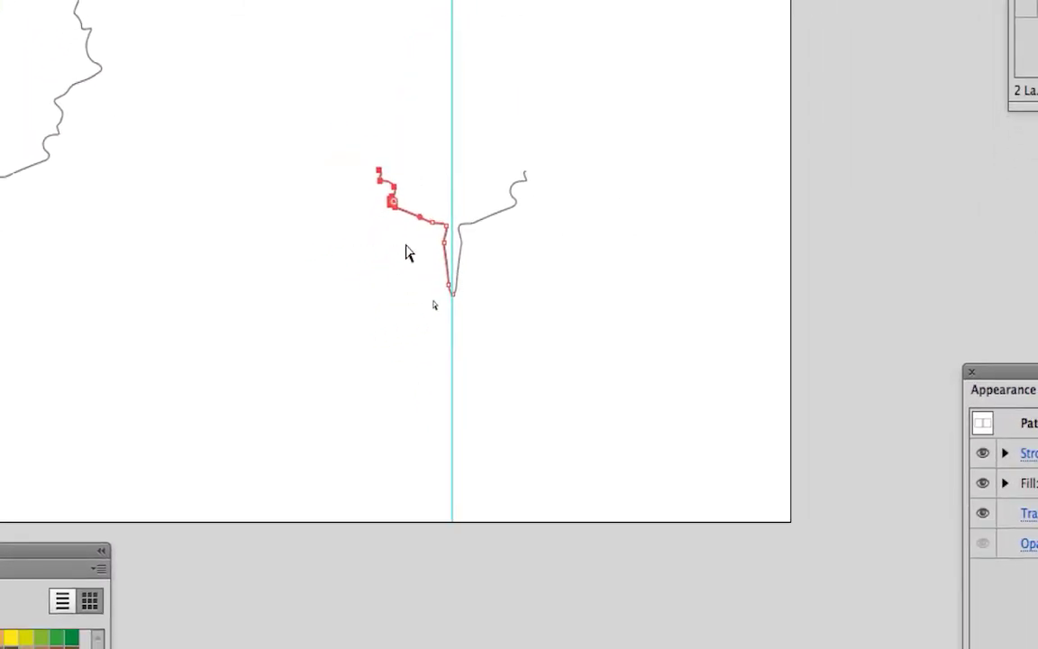
key(Delete)
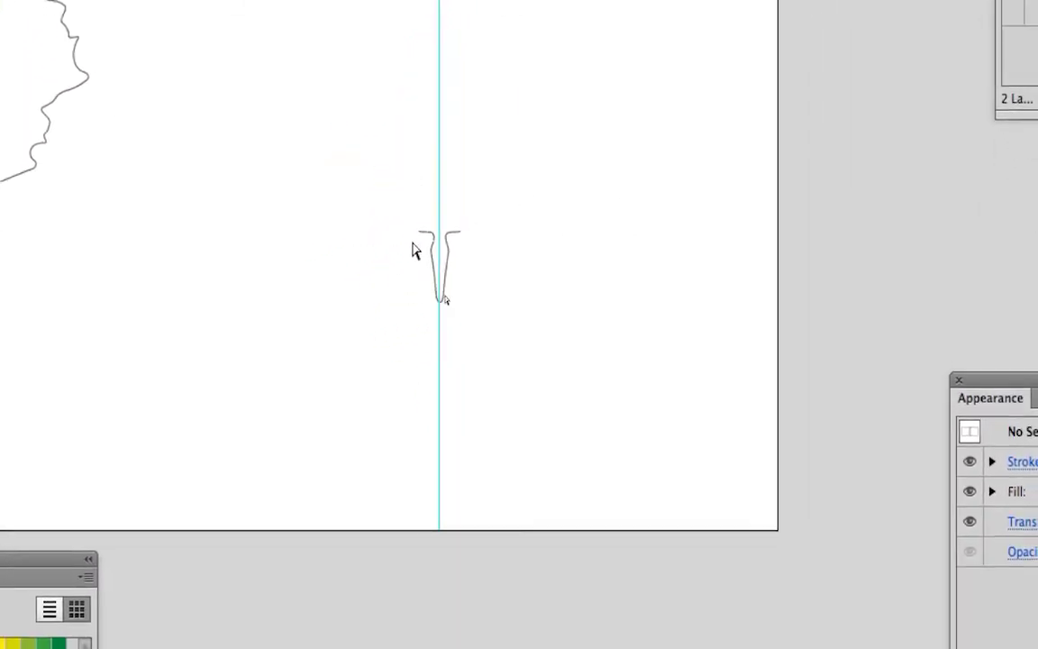
Delete the copied stem's remaining segments, keeping only the lowest anchor point on the second guide.
key(super+equal)
key(super+equal)
drag(340, 182, 425, 319)
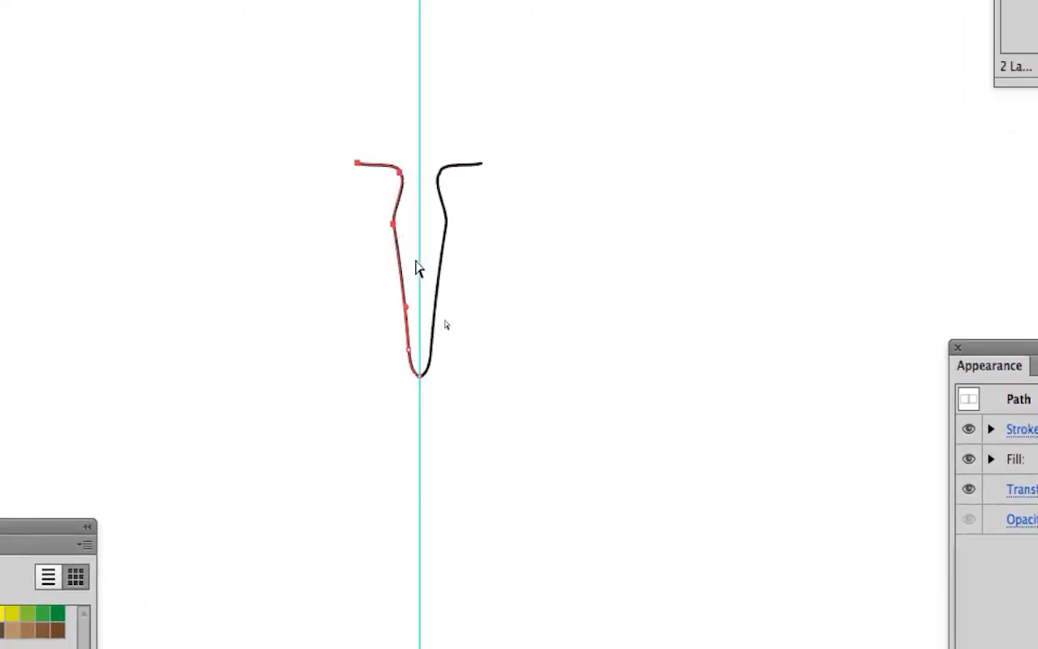
key(Delete)
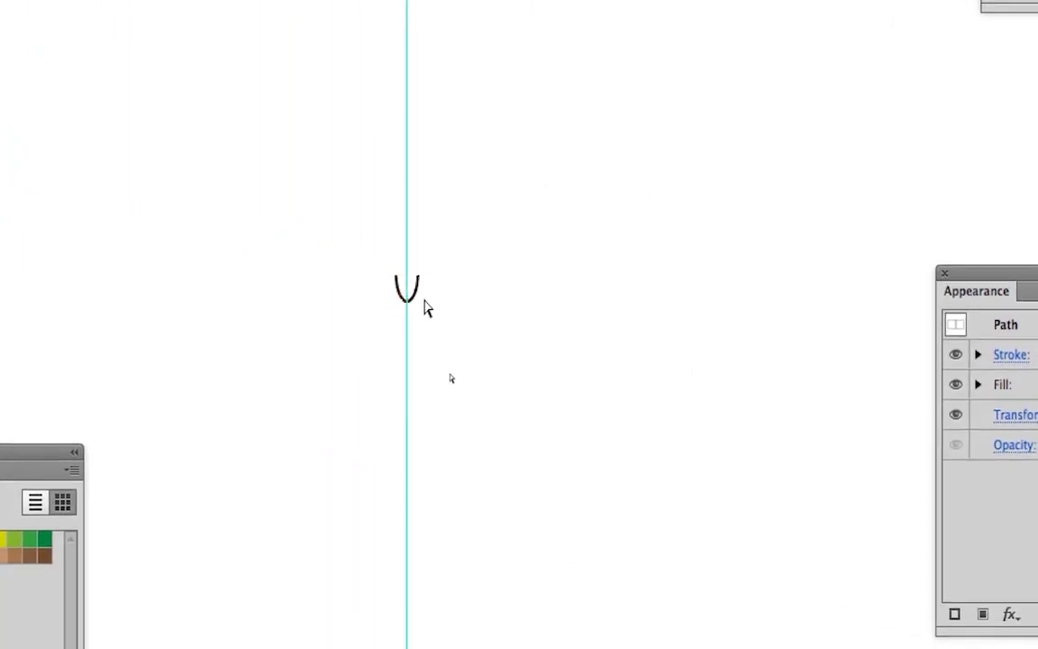
click(399, 300)
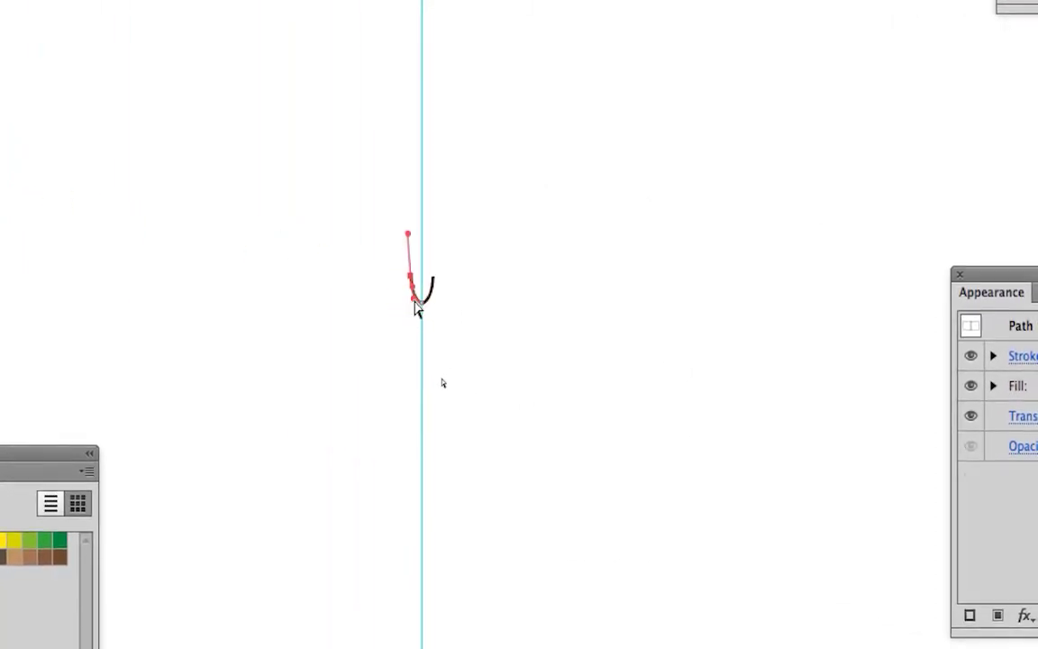
key(Delete)
click(410, 310)
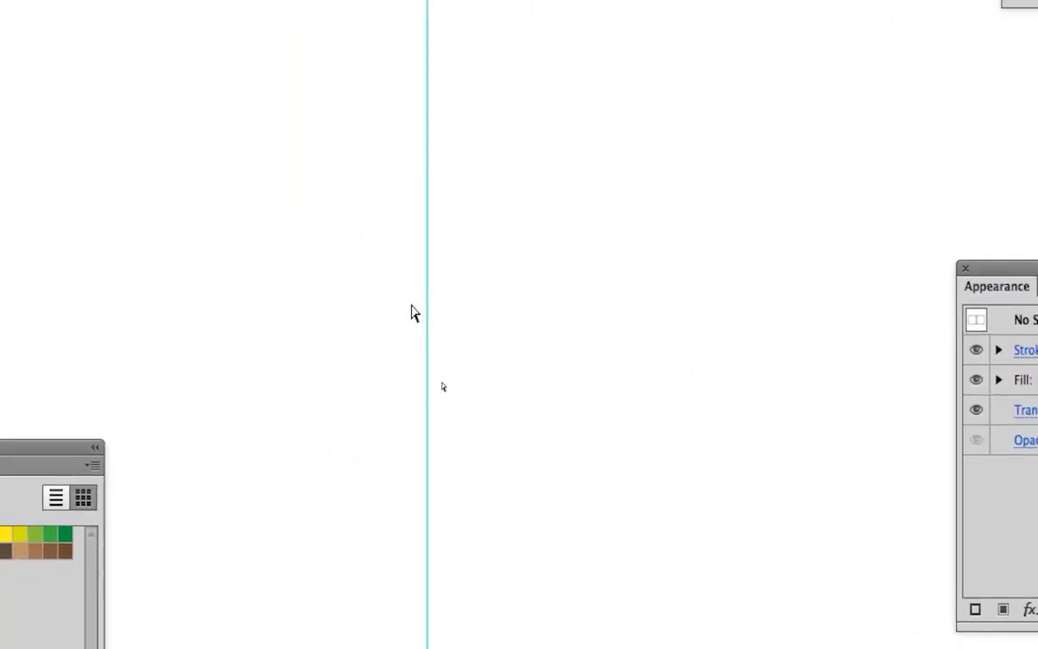
Select the remaining anchor point and move it up along the second guide to about Y 19.4 mm.
click(416, 303)
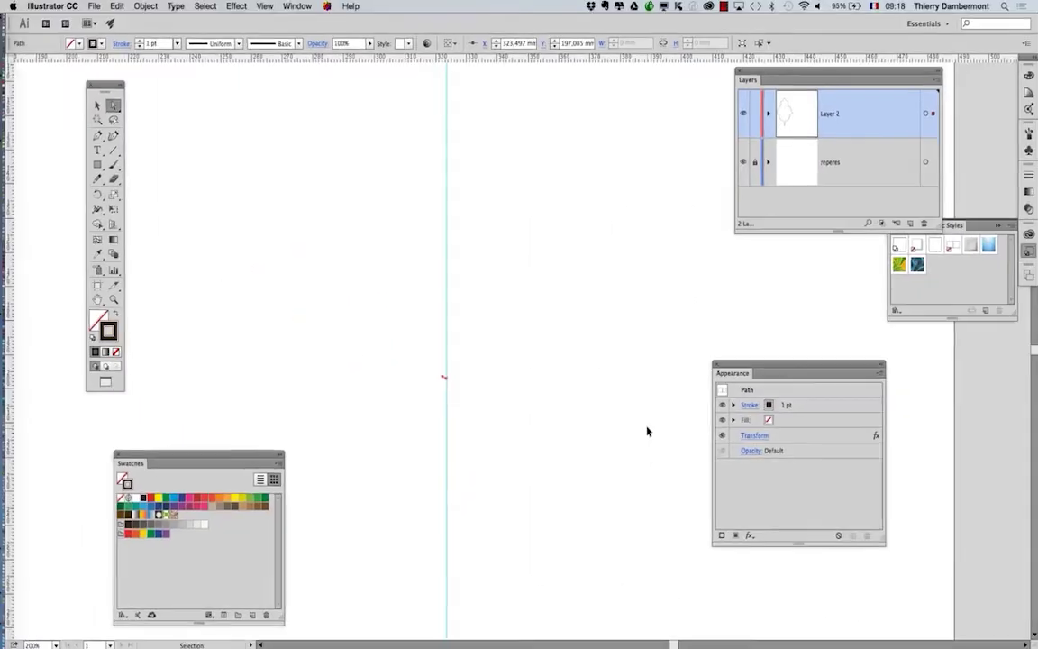
scroll(634, 422, down, 2)
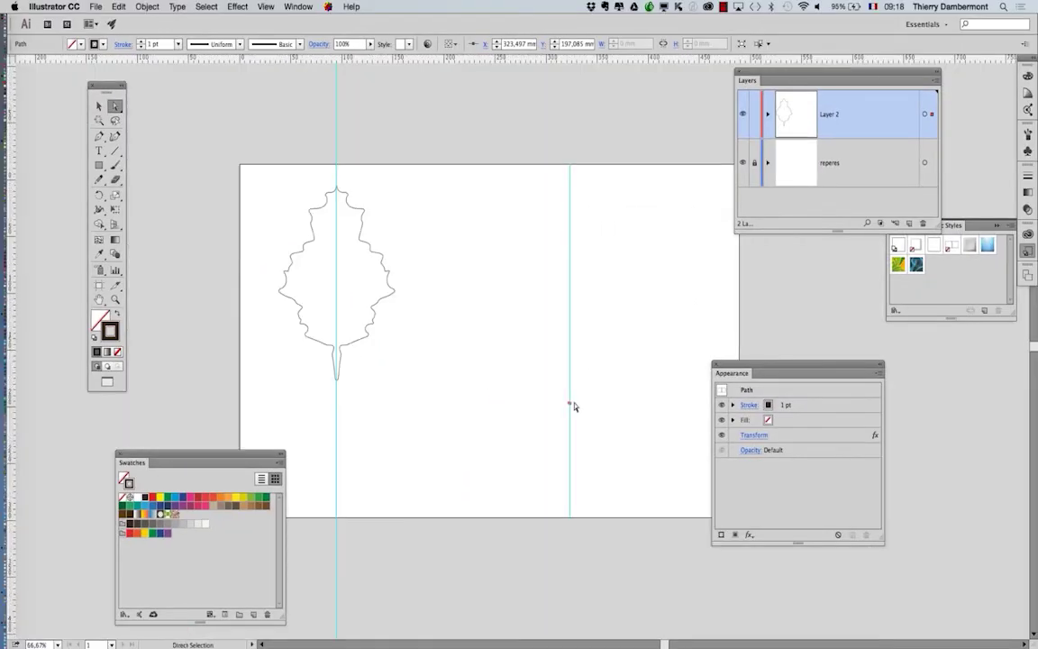
drag(574, 406, 572, 216)
Draw the left half of a head, neck and shoulder with the Pencil from the anchor point, about 35.9 mm wide and 40.8 mm high.
click(99, 179)
scroll(566, 204, up, 2)
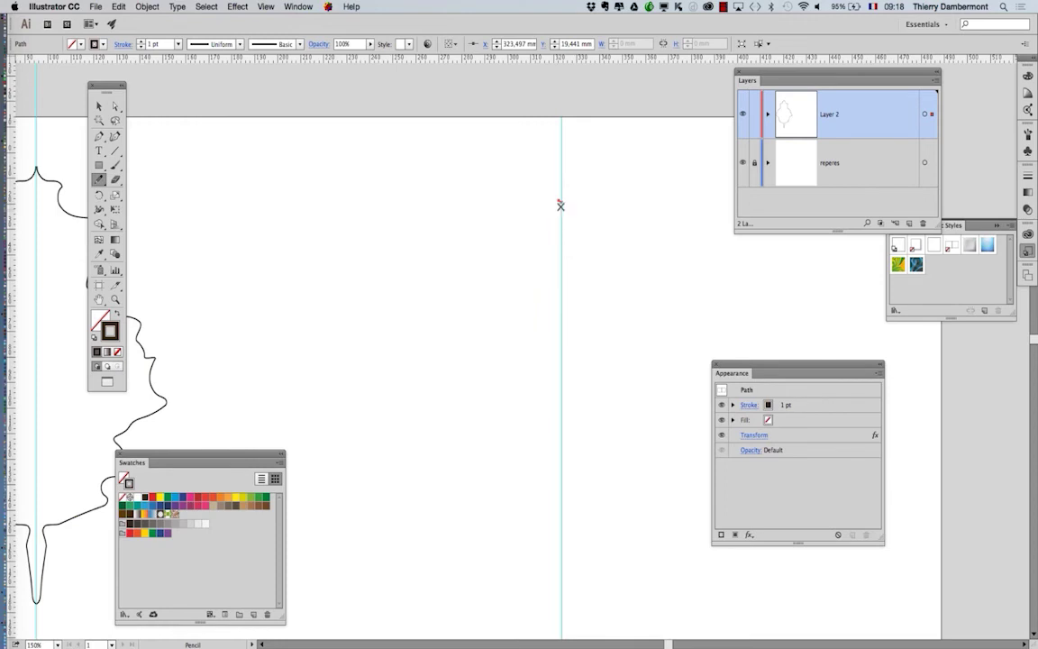
mouse_move(534, 217)
mouse_down()
mouse_move(545, 273)
mouse_move(498, 274)
mouse_move(479, 305)
mouse_up()
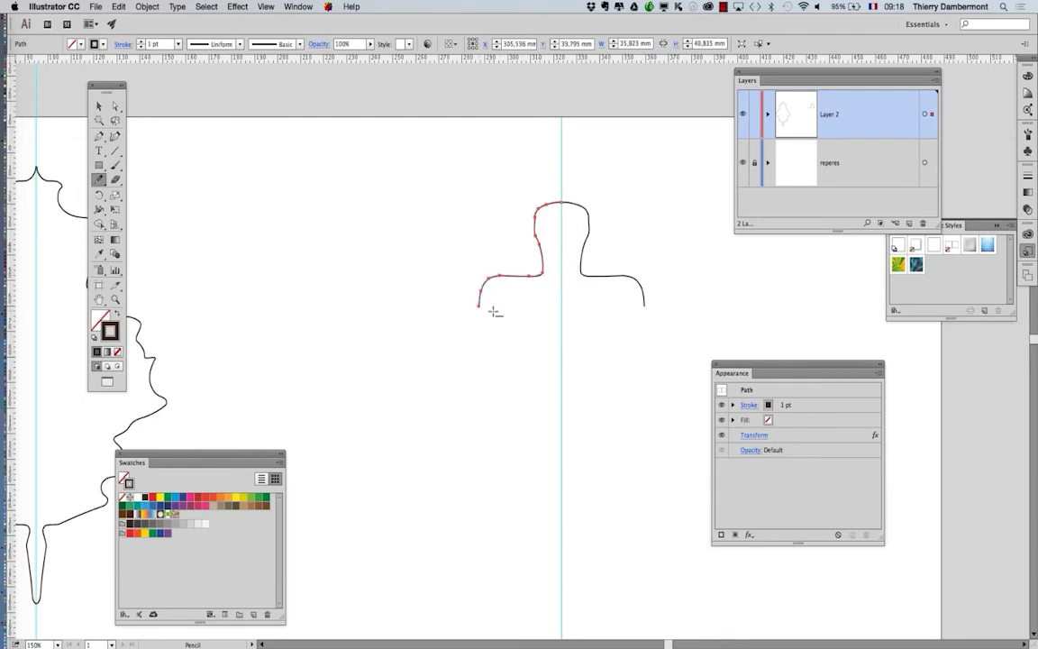
Continue the Pencil path with the left arm, torso and leg back to the guide, making a half-figure about 96 mm wide and 228.3 mm high.
scroll(494, 312, down, 2)
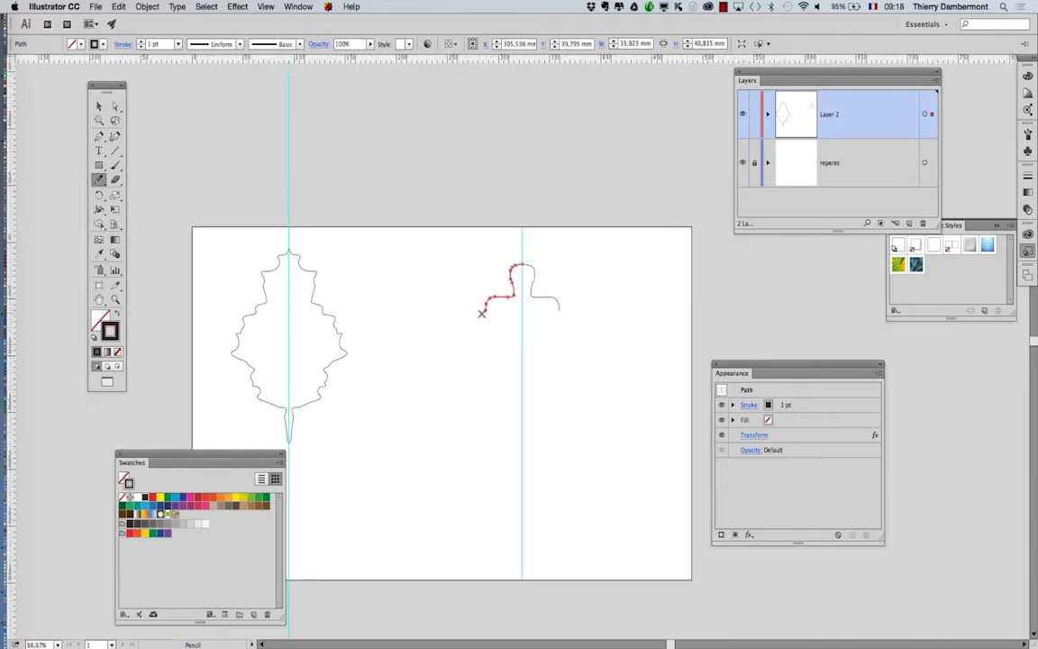
drag(485, 311, 480, 348)
mouse_move(428, 325)
mouse_down()
mouse_move(426, 340)
mouse_move(484, 362)
mouse_move(491, 342)
mouse_up()
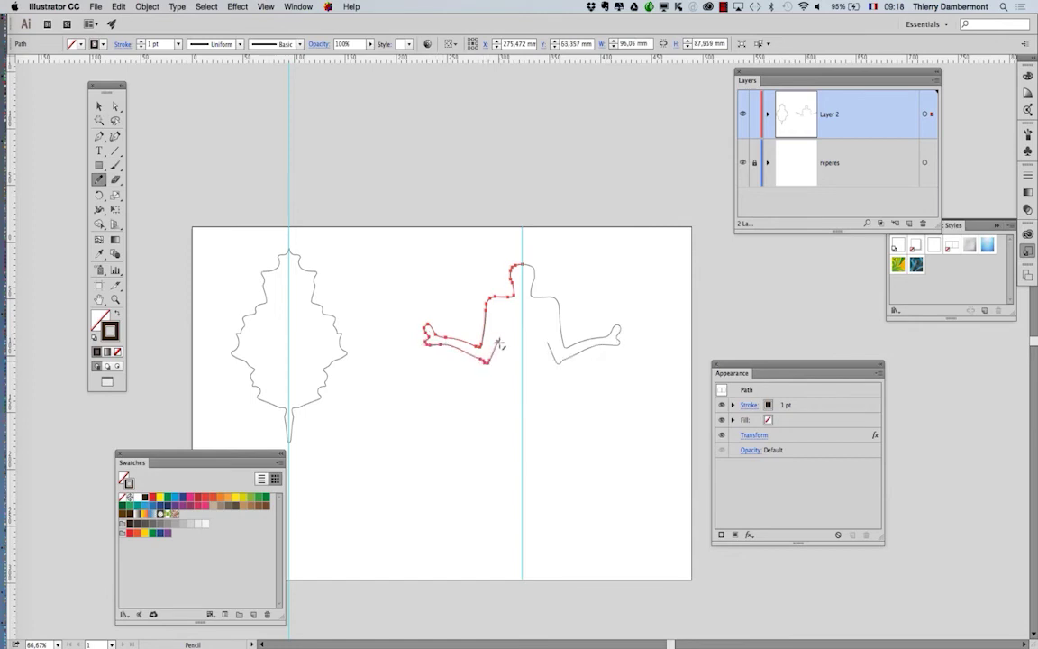
drag(496, 384, 497, 386)
mouse_move(497, 441)
mouse_down()
mouse_move(493, 513)
mouse_move(476, 516)
mouse_move(492, 523)
mouse_move(520, 398)
mouse_up()
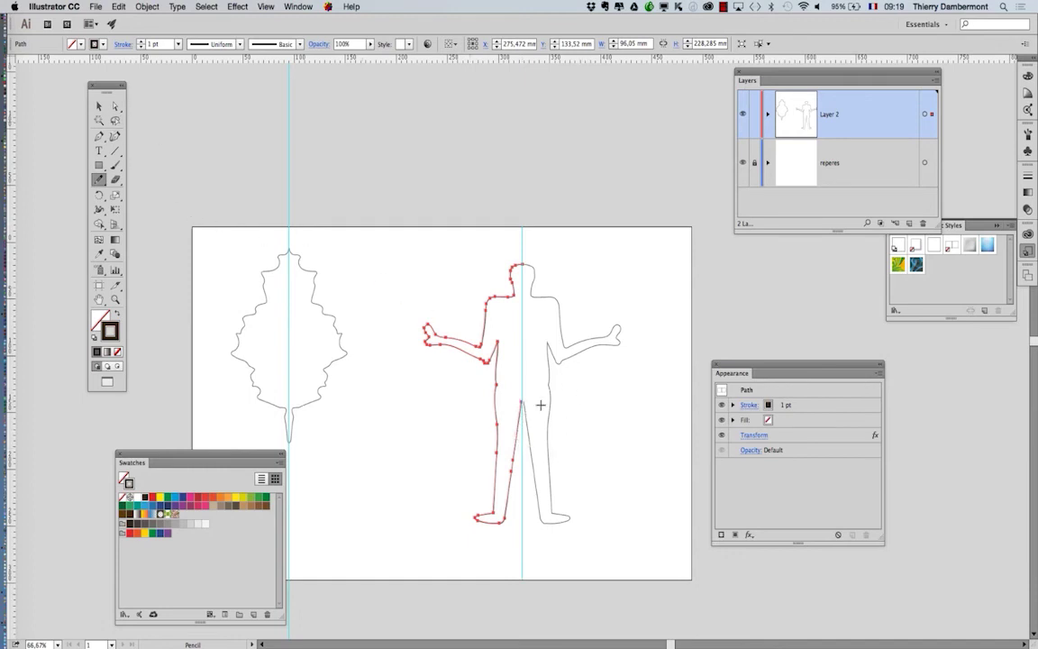
Try to rotate the left forearm and hand anchor points downward about the elbow with the Rotate tool.
click(116, 107)
scroll(527, 448, up, 2)
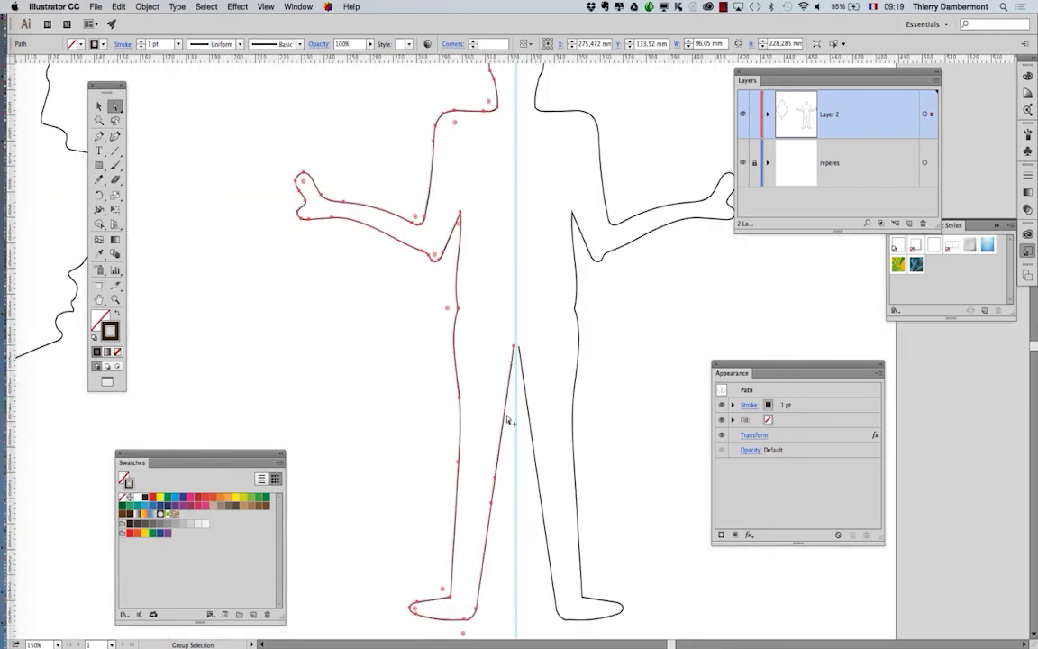
drag(270, 139, 368, 242)
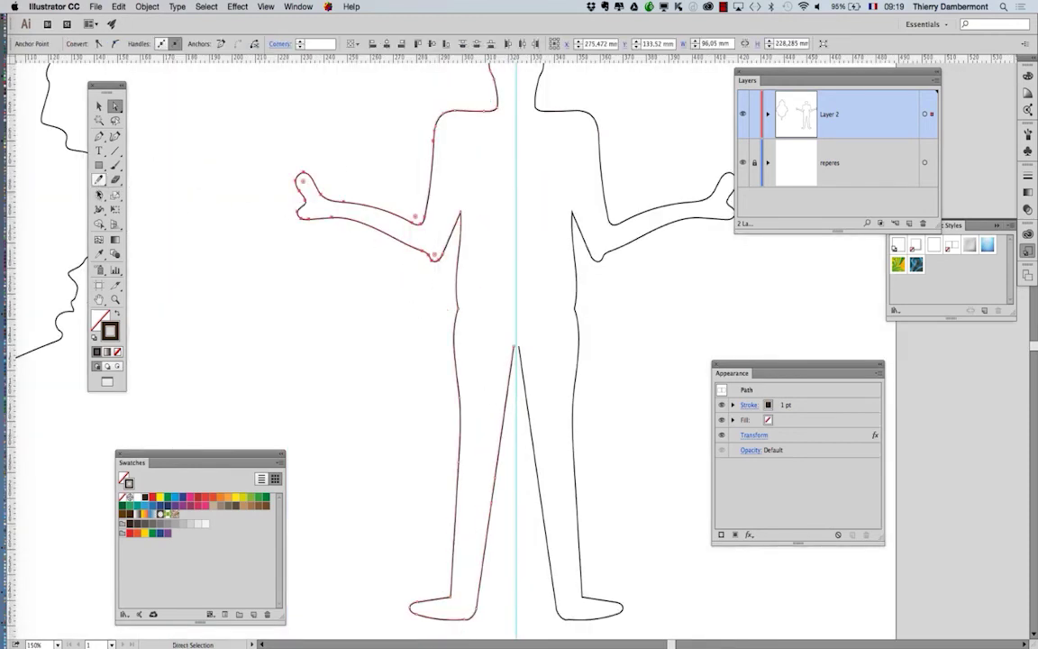
click(99, 195)
click(434, 241)
drag(327, 272, 339, 308)
key(ctrl+z)
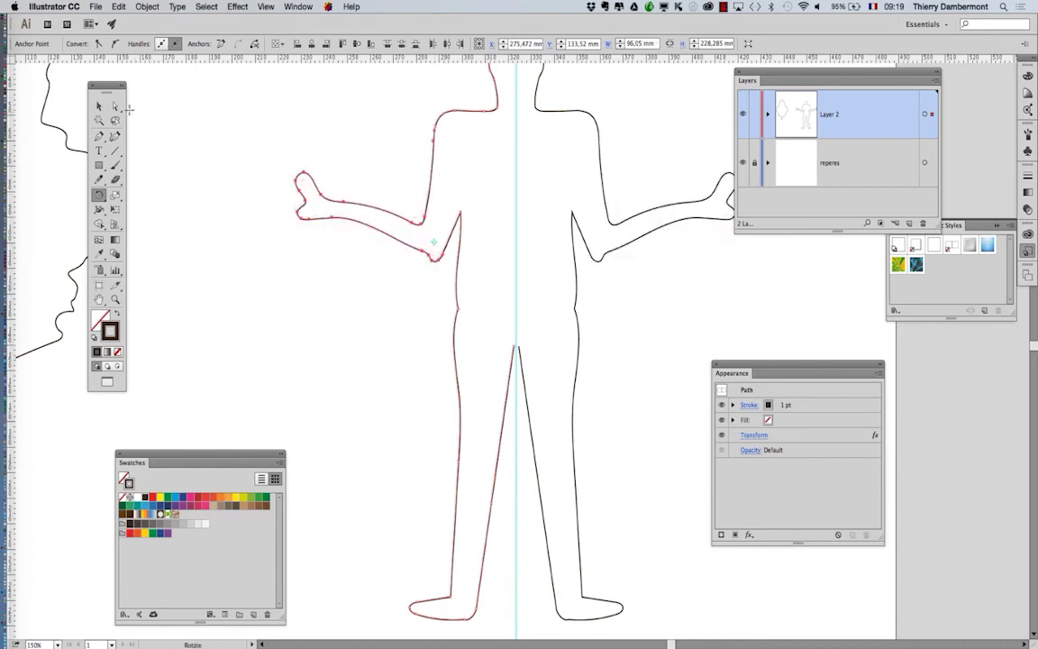
Select the left forearm and hand anchor points and rotate them about the elbow, leaving the hand raised and the half-figure about 92.7 mm wide.
click(116, 106)
click(262, 153)
drag(262, 153, 423, 292)
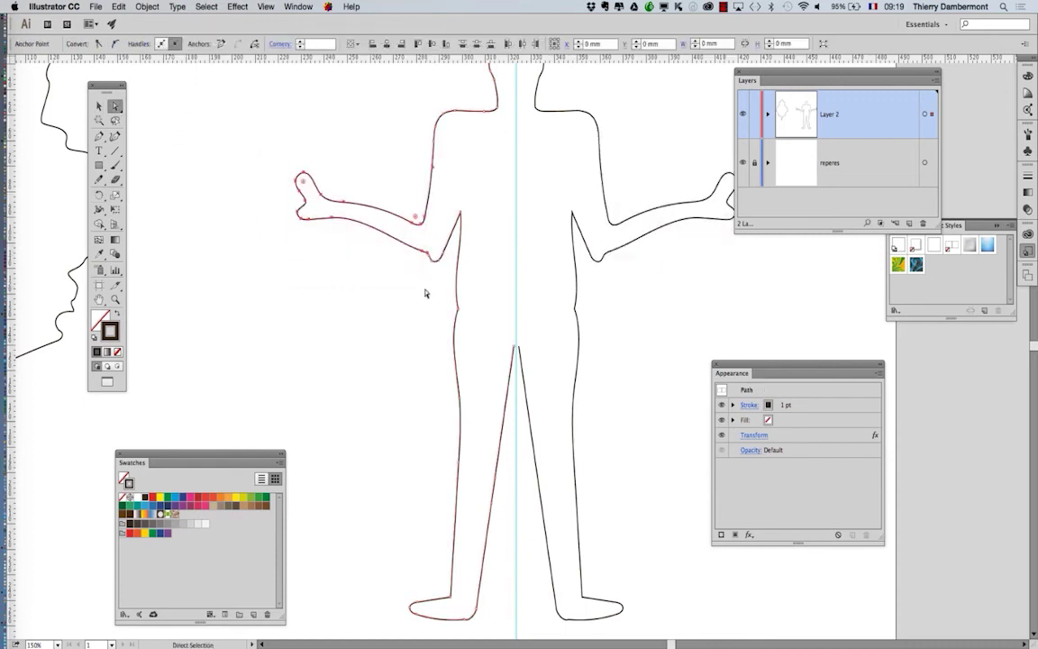
click(445, 208)
drag(248, 155, 448, 278)
click(100, 194)
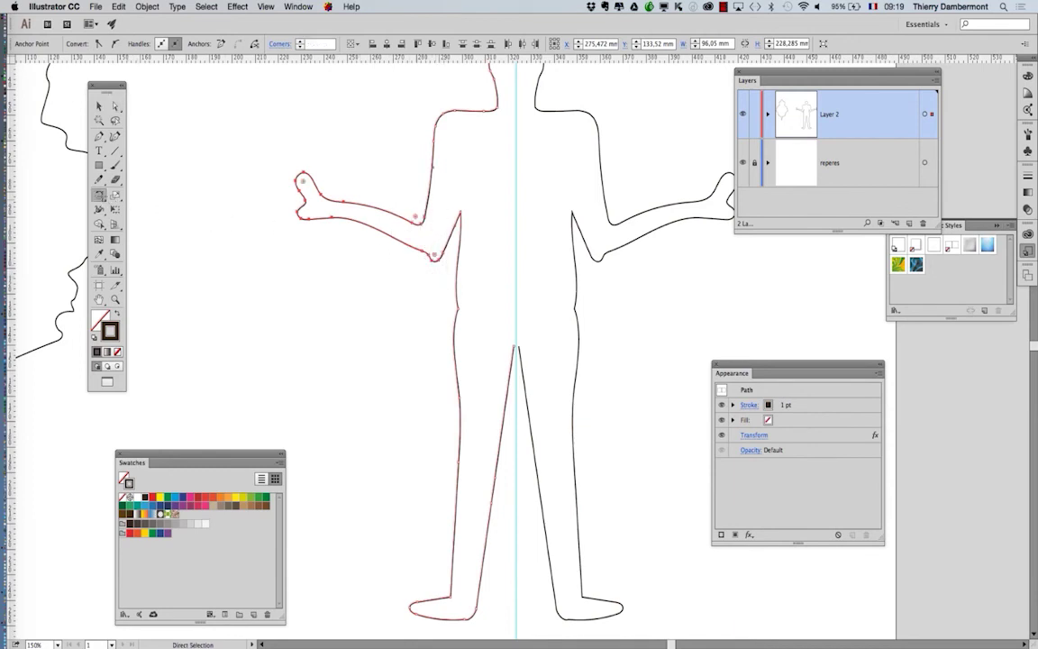
drag(400, 311, 412, 353)
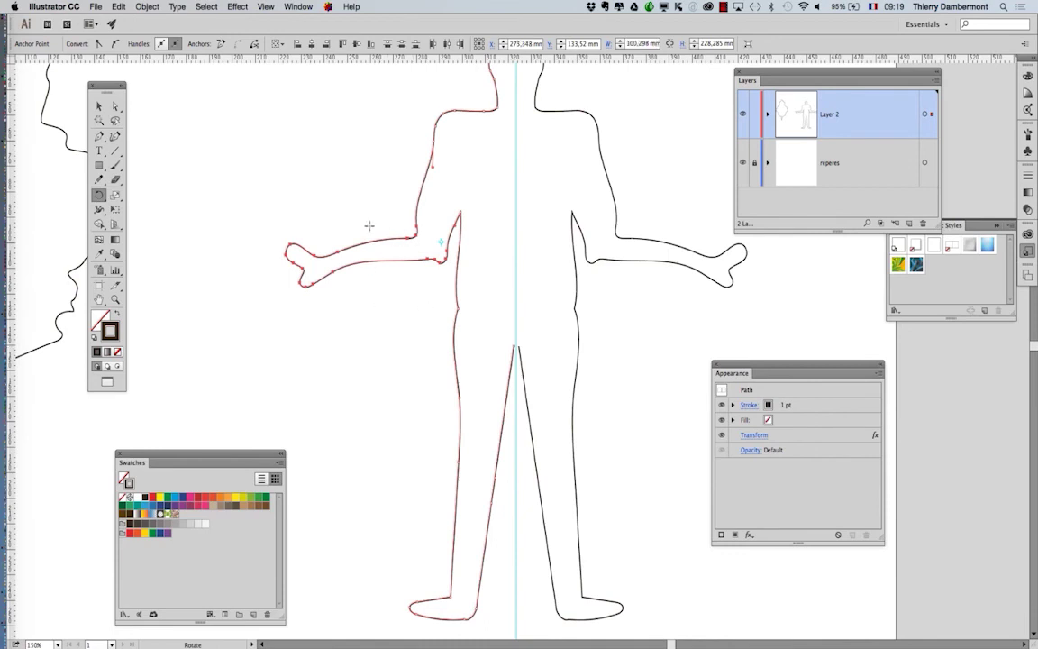
drag(373, 213, 375, 161)
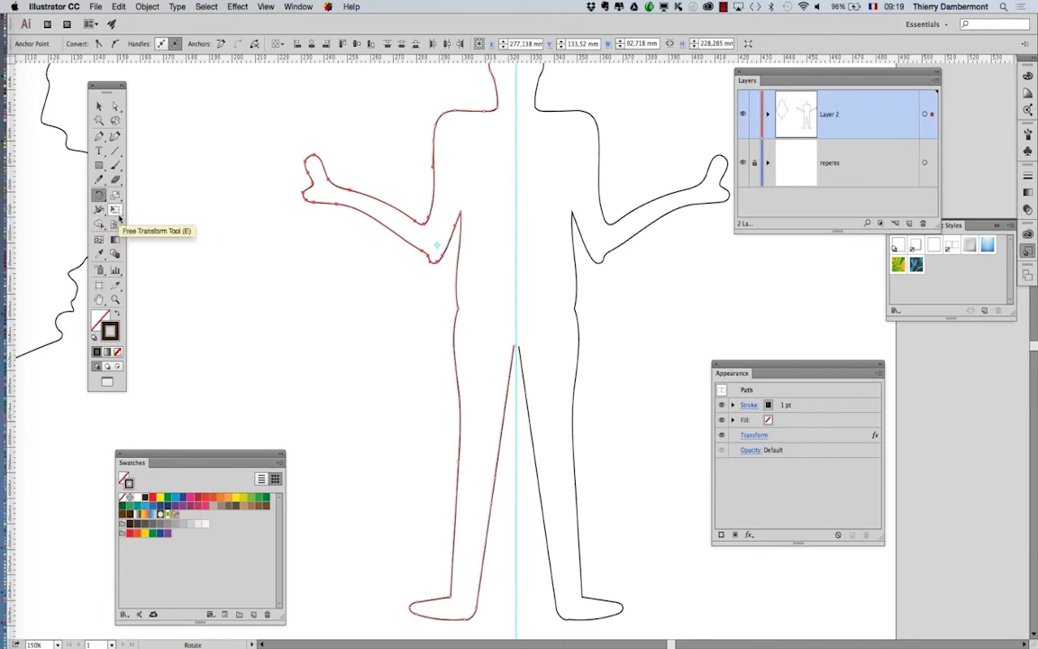
Tear off the distortion tools and use the Warp tool to reshape the left forearm and elbow into a smoother bend.
click(100, 212)
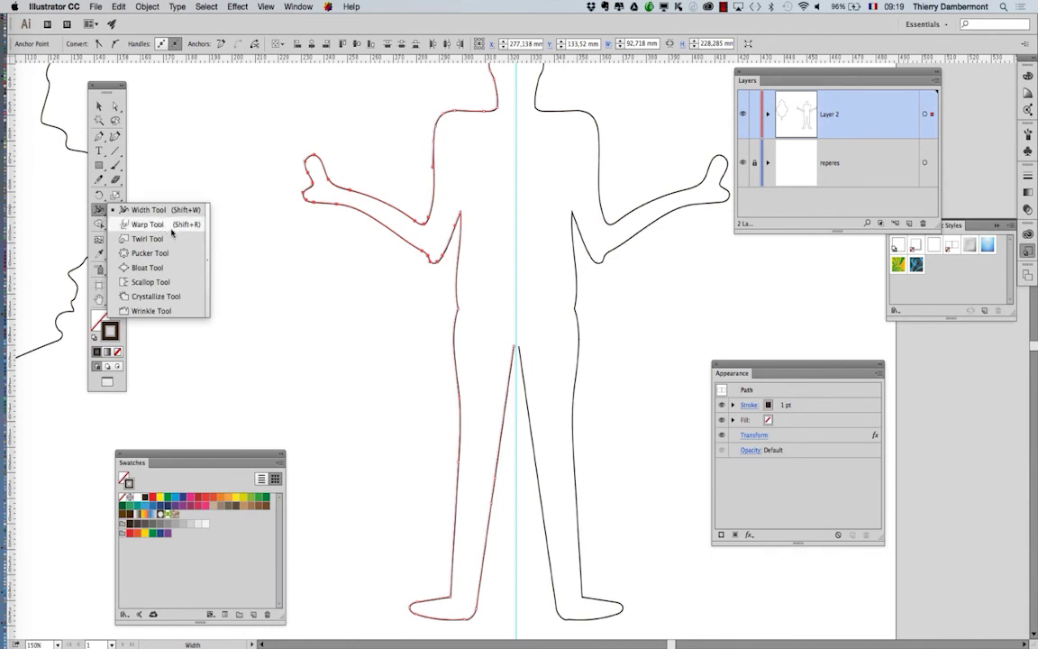
click(206, 245)
click(132, 240)
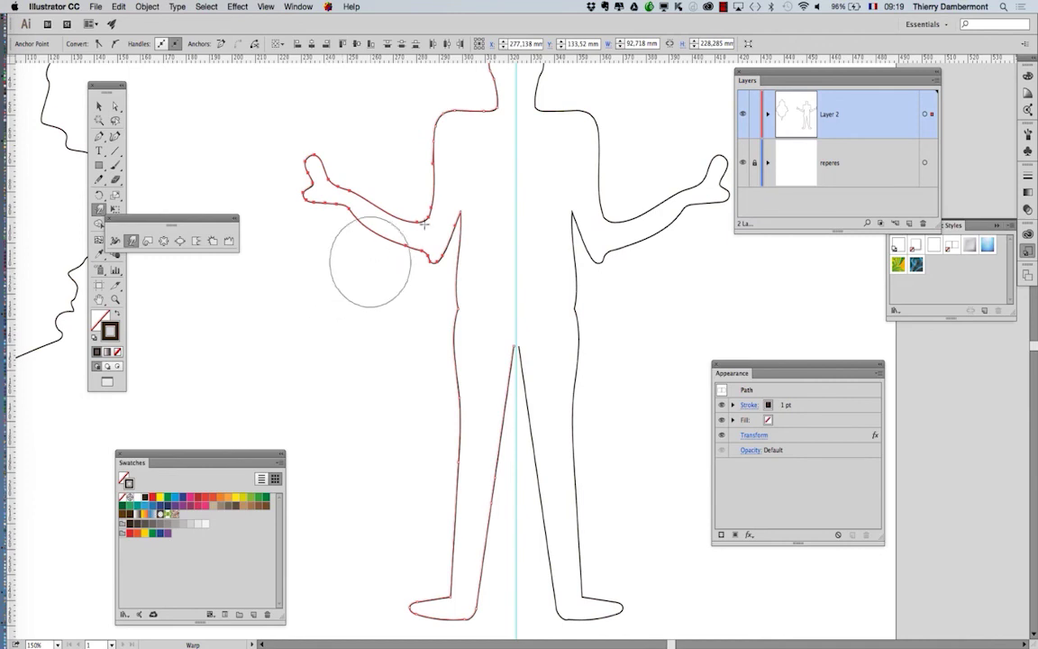
mouse_move(417, 257)
mouse_down()
mouse_move(413, 241)
mouse_move(423, 232)
mouse_move(403, 246)
mouse_move(385, 216)
mouse_move(370, 221)
mouse_up()
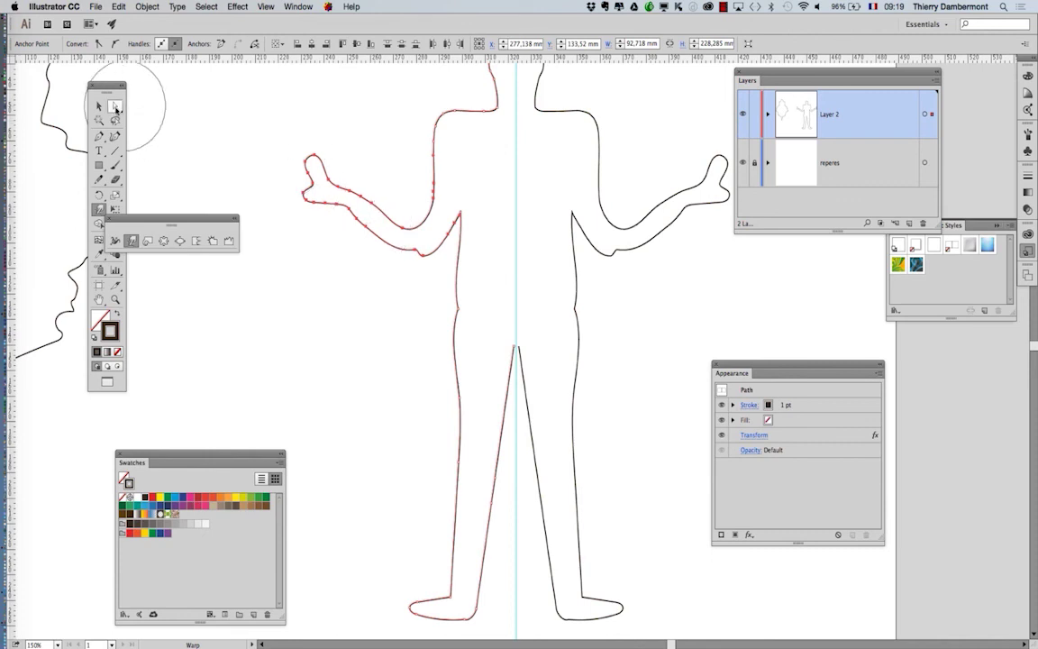
Try to pull individual anchor points outward on the underside of the left forearm.
click(114, 107)
click(348, 216)
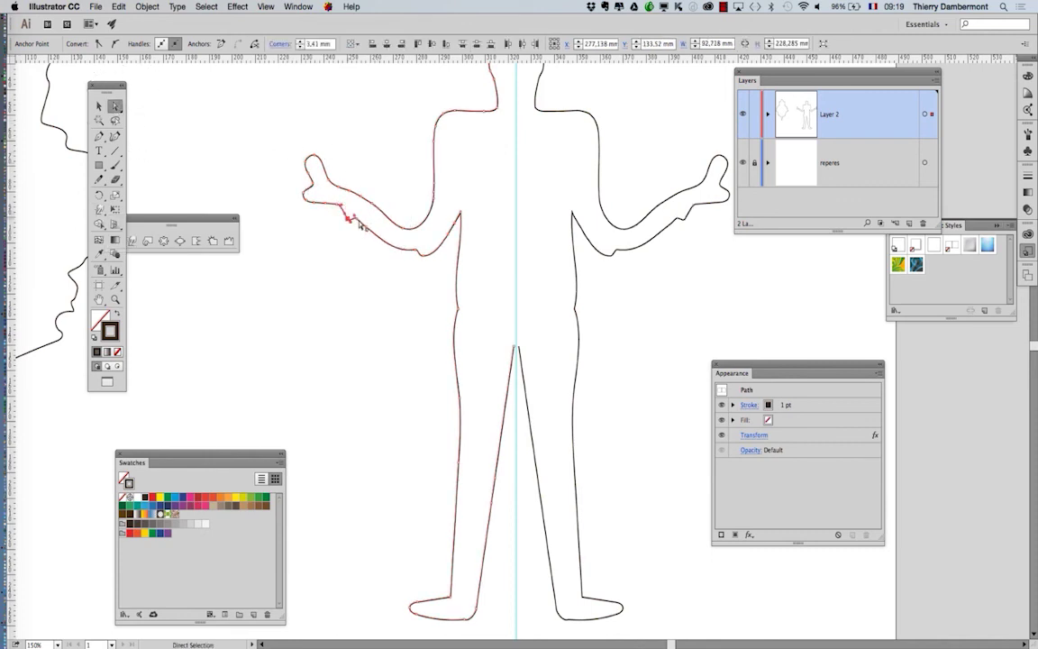
drag(366, 224, 358, 241)
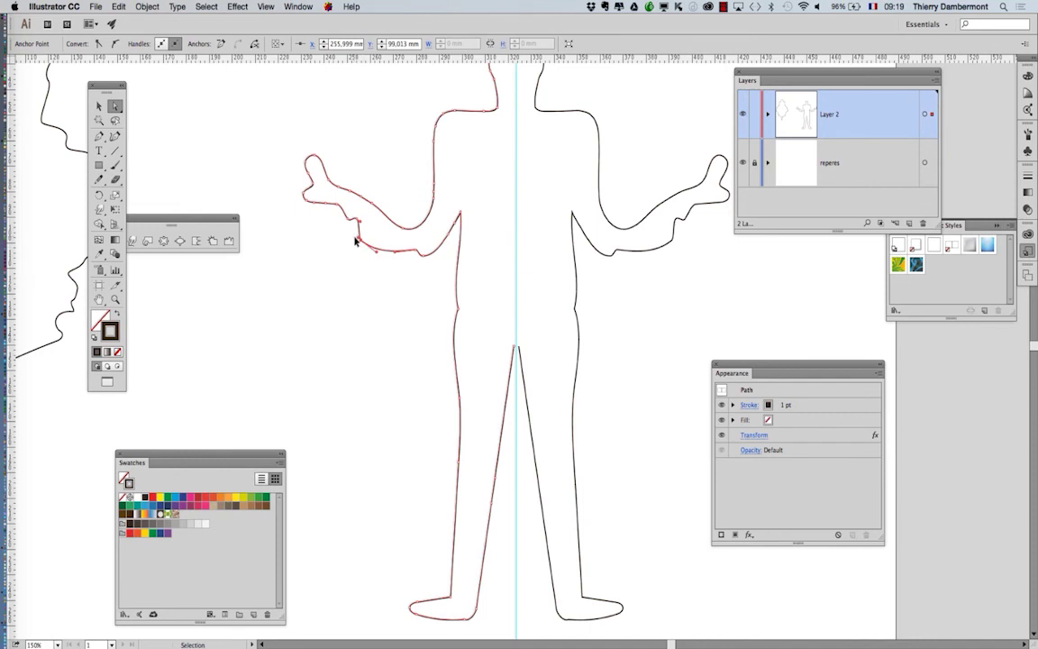
key(super+z)
click(369, 257)
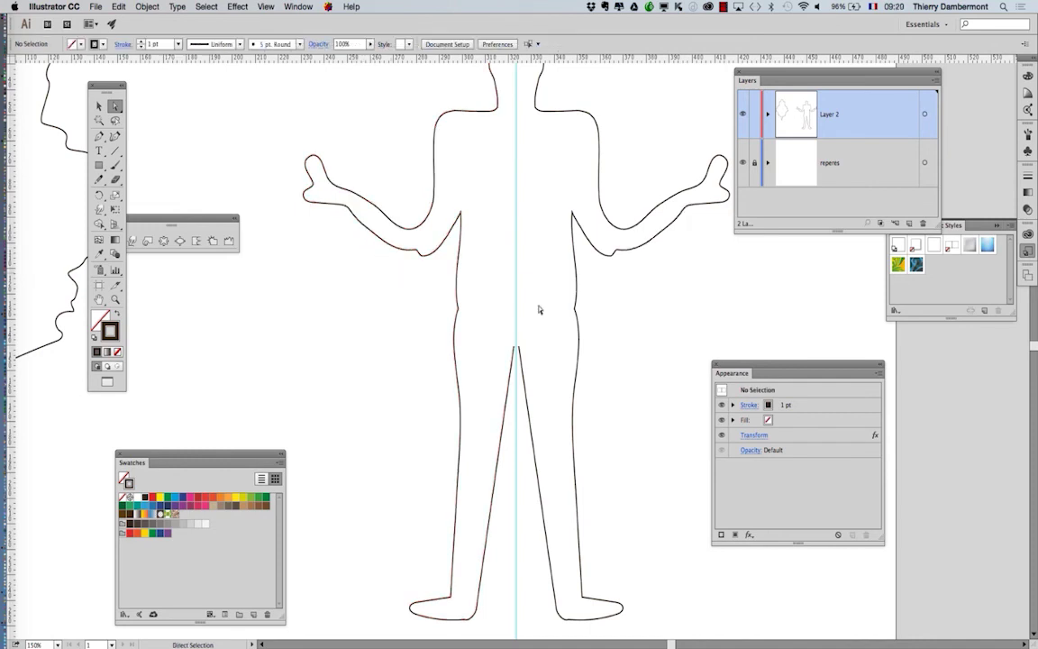
Redraw the upper and lower edges of the left forearm with the Pencil, rounding the elbow and tapering the hand.
drag(294, 141, 424, 287)
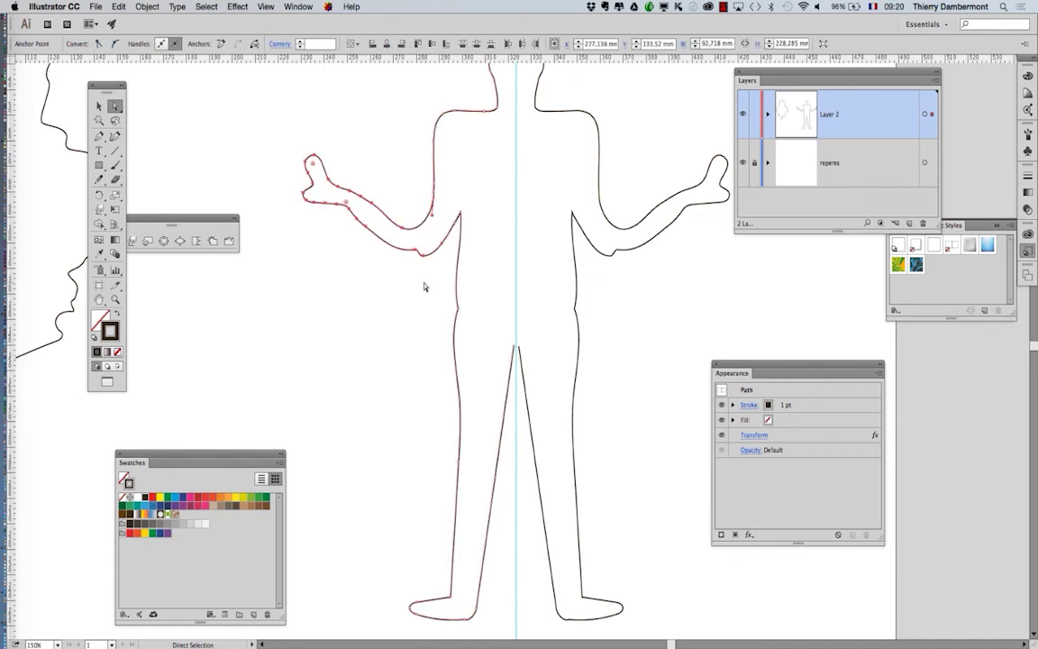
click(99, 179)
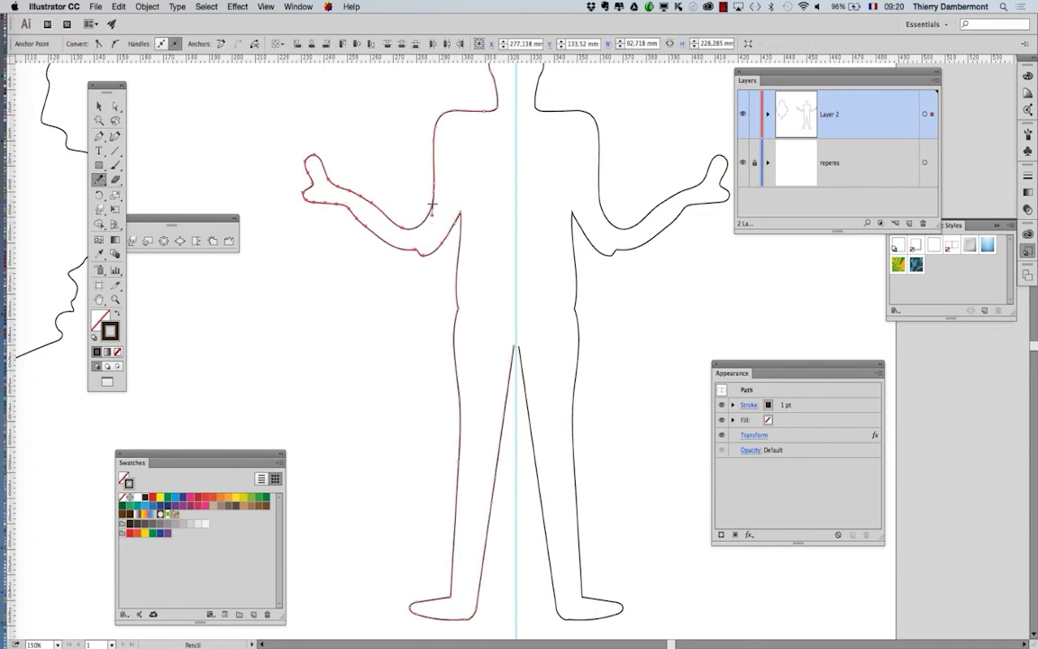
drag(413, 216, 310, 171)
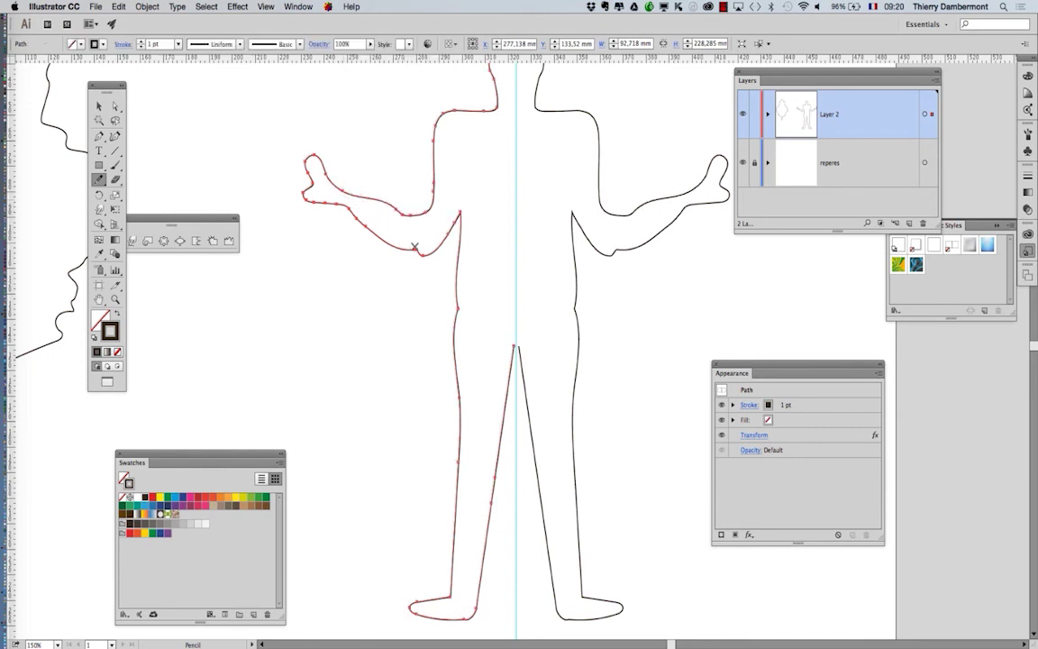
drag(401, 257, 342, 204)
mouse_move(405, 215)
mouse_down()
mouse_move(306, 139)
mouse_move(314, 183)
mouse_move(300, 202)
mouse_move(336, 204)
mouse_up()
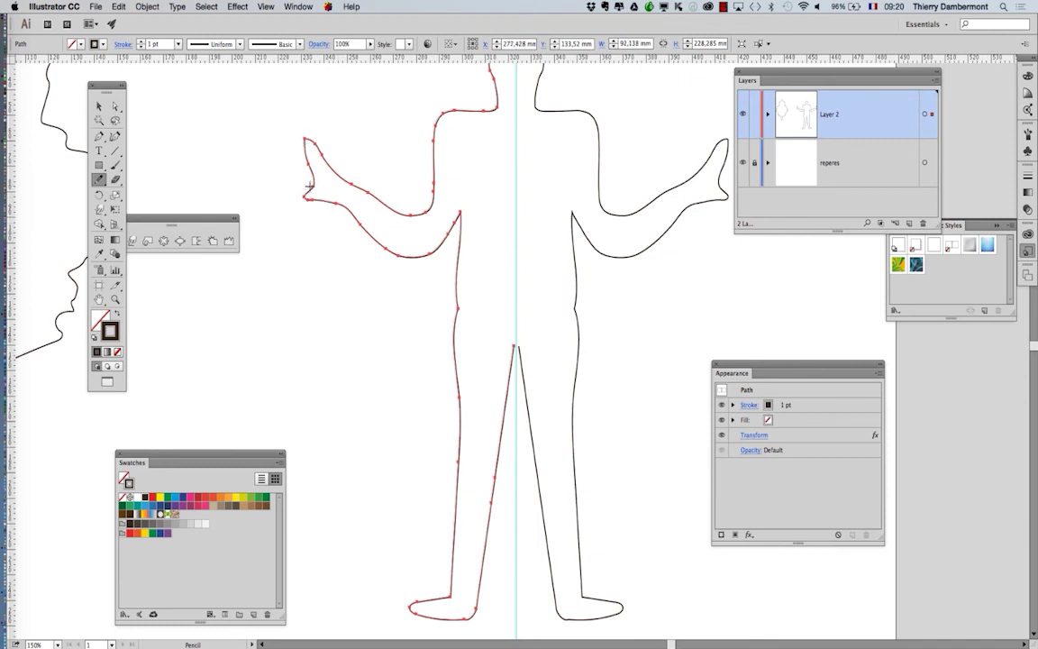
Reshape the left palm and the outer edge of the upper arm with the Pencil, making the half-figure about 93.2 mm wide.
drag(303, 140, 304, 142)
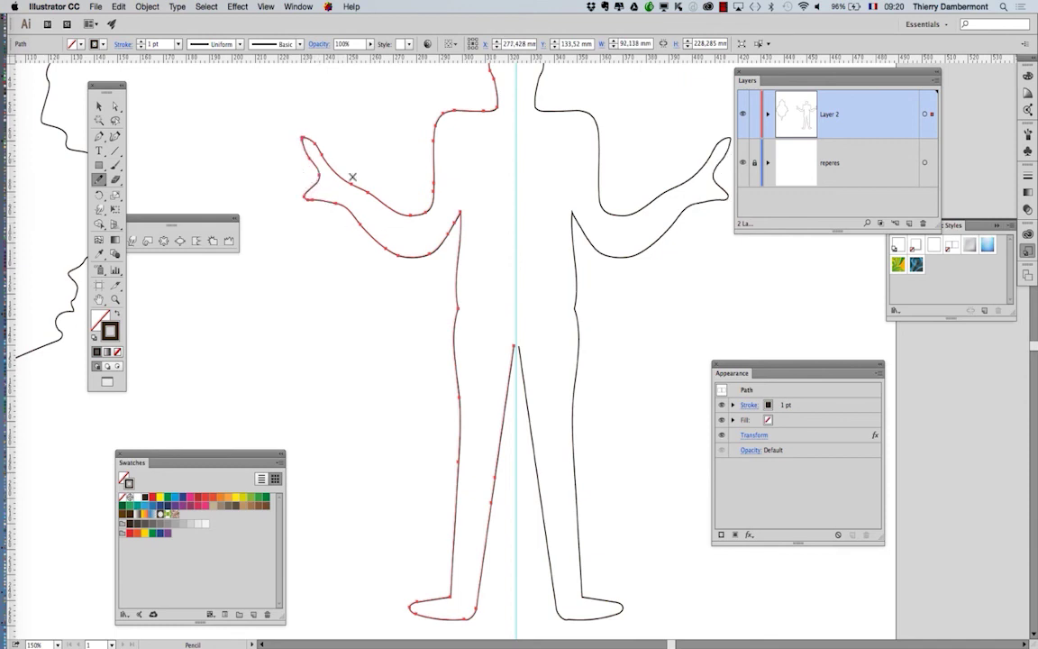
mouse_move(313, 187)
mouse_down()
mouse_move(415, 259)
mouse_move(454, 208)
mouse_move(426, 204)
mouse_move(435, 143)
mouse_up()
key(super+z)
key(super+z)
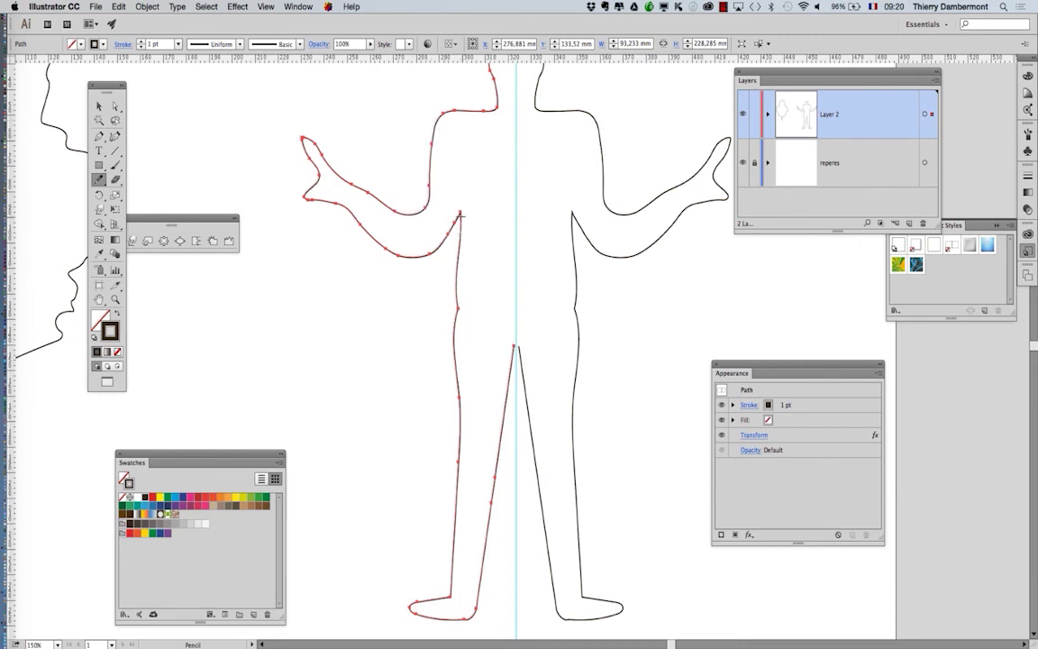
Redraw the left armpit higher between arm and torso, and straighten the underside of the forearm with the Pencil.
mouse_move(454, 218)
mouse_down()
mouse_move(464, 164)
mouse_move(457, 256)
mouse_up()
key(super+z)
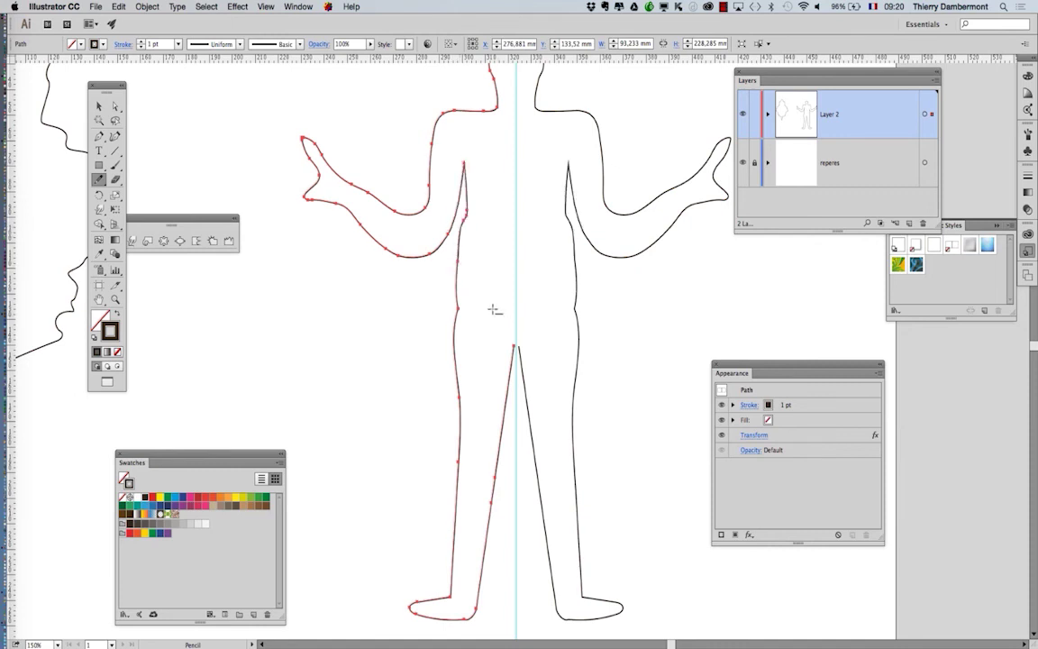
drag(358, 221, 427, 255)
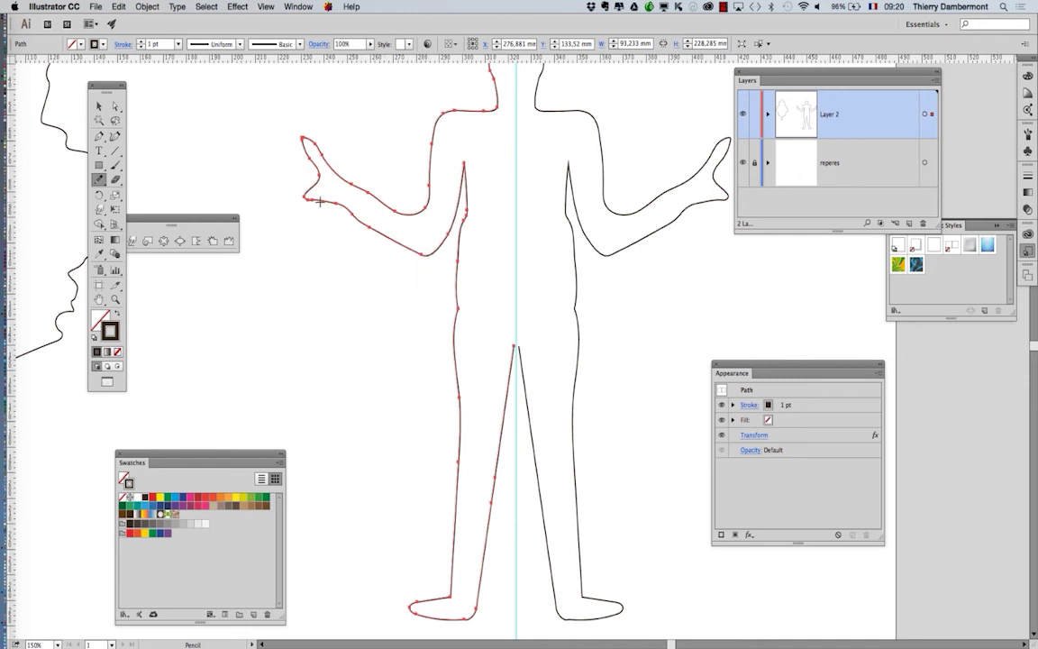
Redraw the left hand with the Pencil as a narrow wrist with curled fingers, making the half-figure about 97.6 mm wide.
mouse_move(308, 199)
mouse_down()
mouse_move(331, 192)
mouse_move(347, 211)
mouse_up()
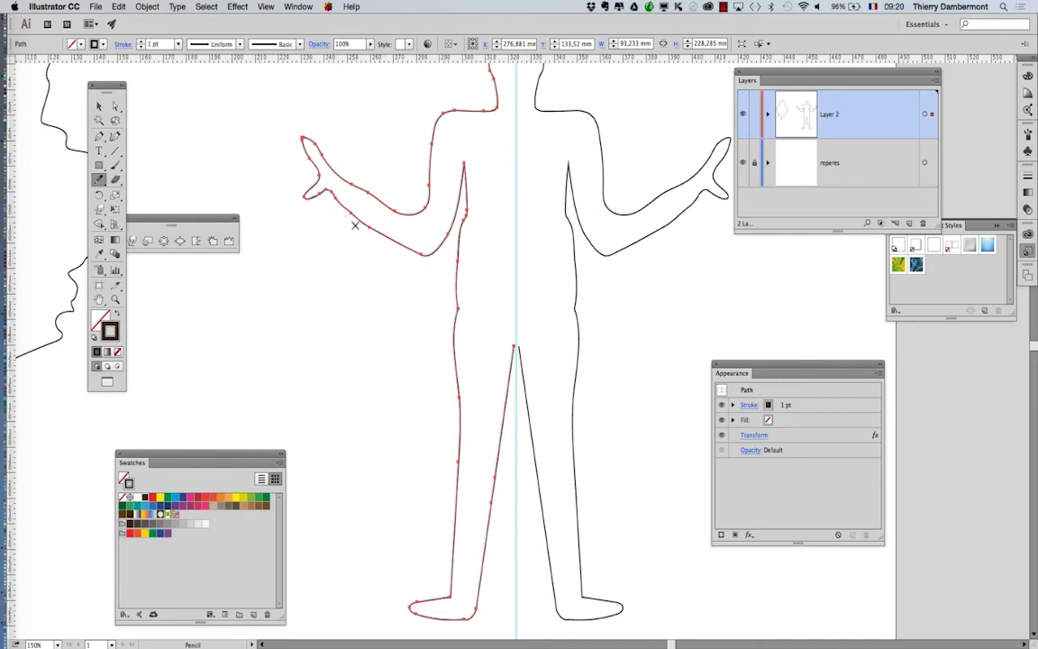
drag(297, 162, 325, 185)
key(super+minus)
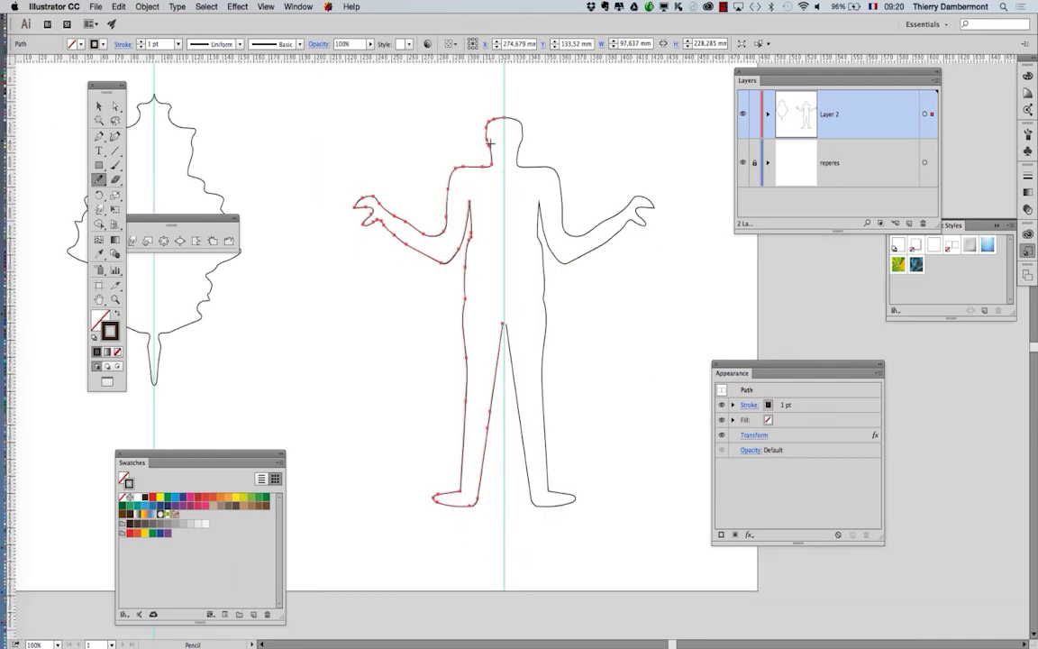
Reshape the head and draw a branching antler from it with the Pencil, making the half-figure about 114.3 mm wide and 327.1 mm high.
drag(487, 123, 502, 110)
scroll(504, 157, up, 5)
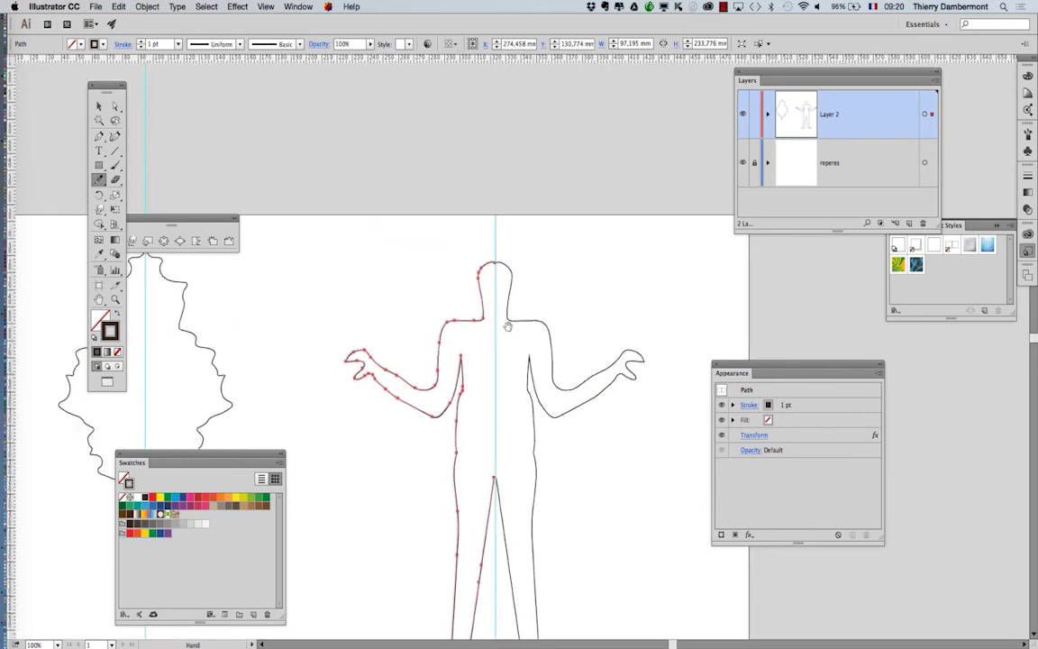
mouse_move(480, 285)
mouse_down()
mouse_move(428, 214)
mouse_move(368, 183)
mouse_move(322, 134)
mouse_move(339, 147)
mouse_move(339, 107)
mouse_move(350, 136)
mouse_move(380, 115)
mouse_move(389, 151)
mouse_move(448, 204)
mouse_move(447, 120)
mouse_move(467, 168)
mouse_move(477, 169)
mouse_move(474, 241)
mouse_move(496, 274)
mouse_up()
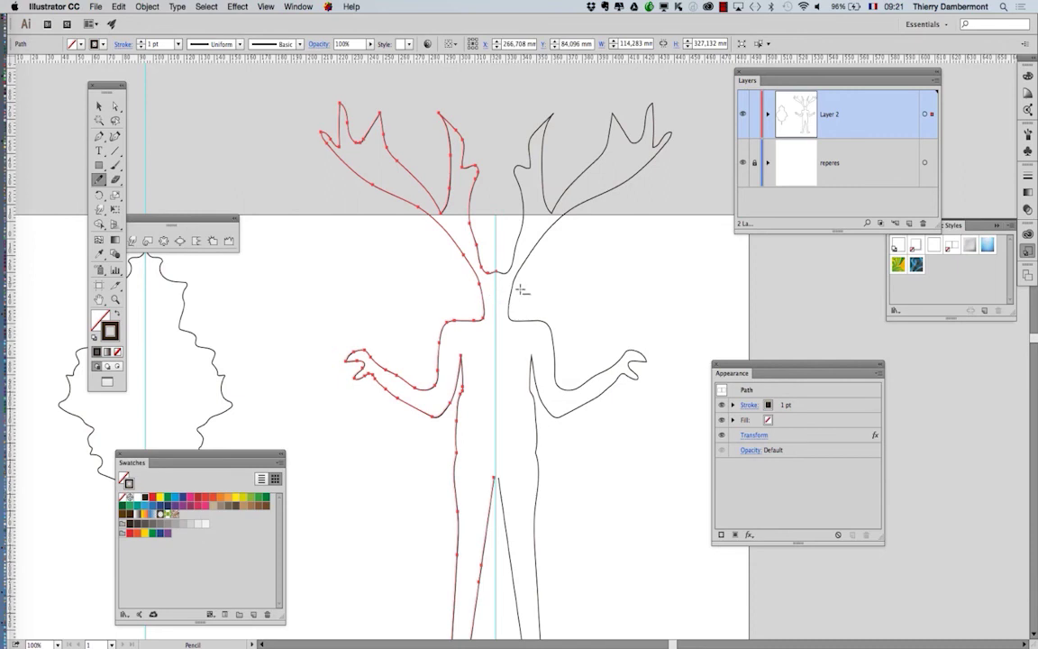
Redraw the left side of the torso and thigh with the Pencil, giving the figure a narrower waist.
scroll(521, 290, down, 3)
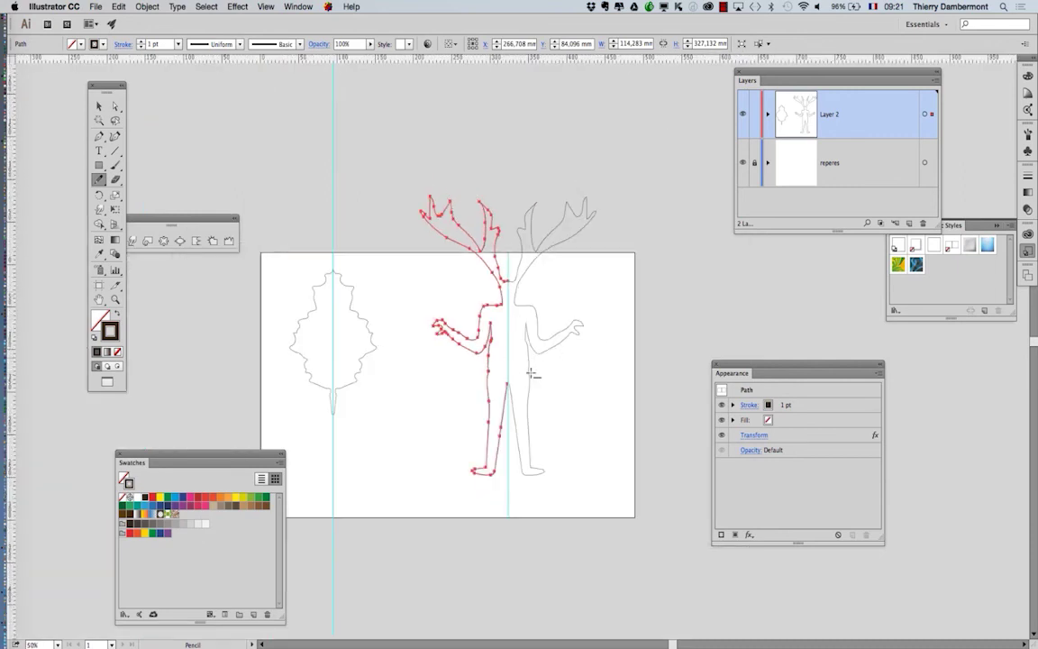
scroll(532, 373, up, 3)
mouse_move(454, 304)
mouse_down()
mouse_move(463, 343)
mouse_move(445, 425)
mouse_up()
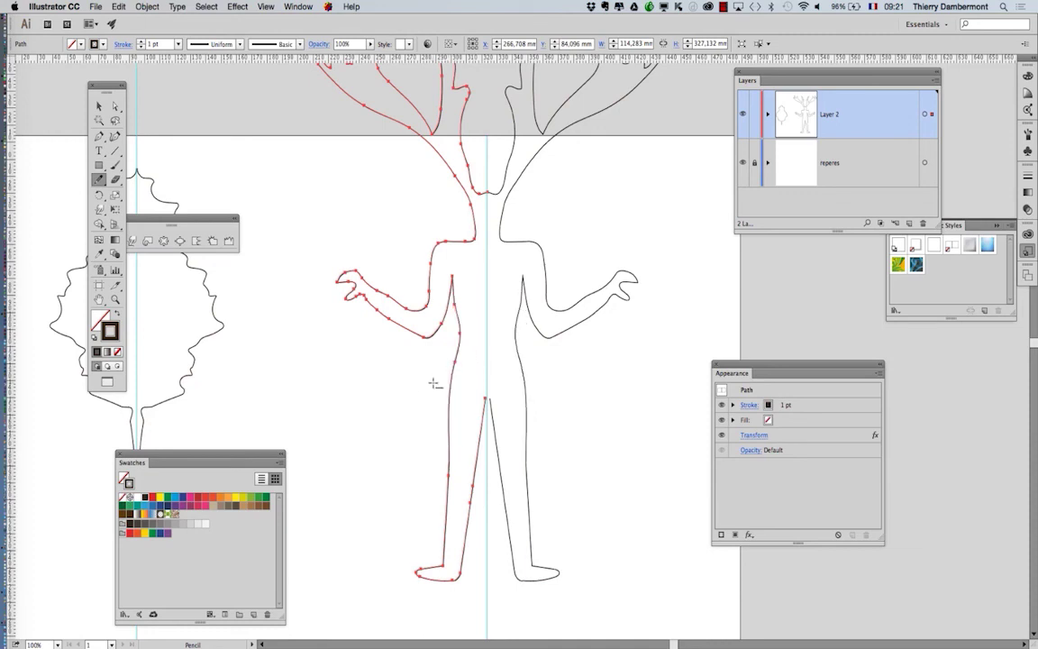
Deselect the half-figure path to view the complete mirrored antlered figure.
scroll(433, 383, down, 1)
click(99, 106)
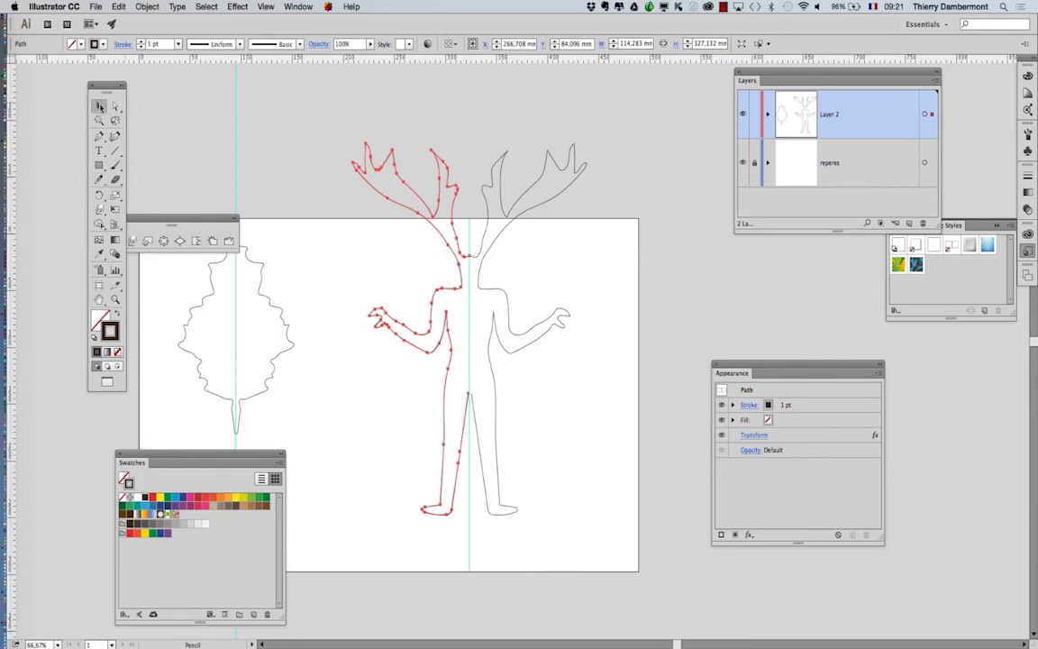
click(410, 203)
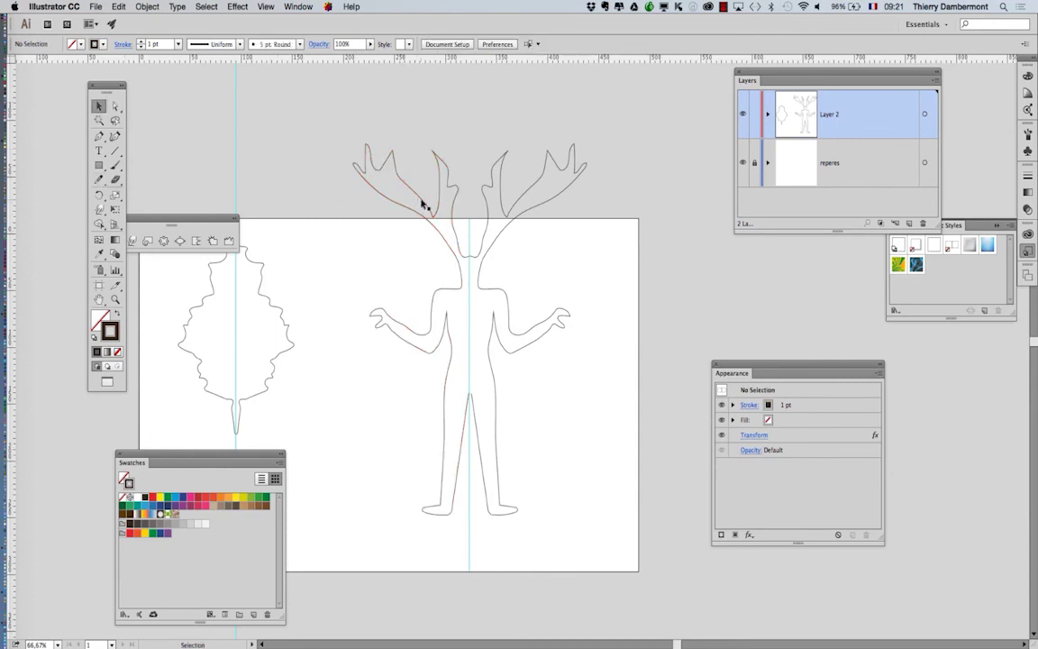
click(424, 203)
click(418, 273)
click(433, 307)
click(397, 287)
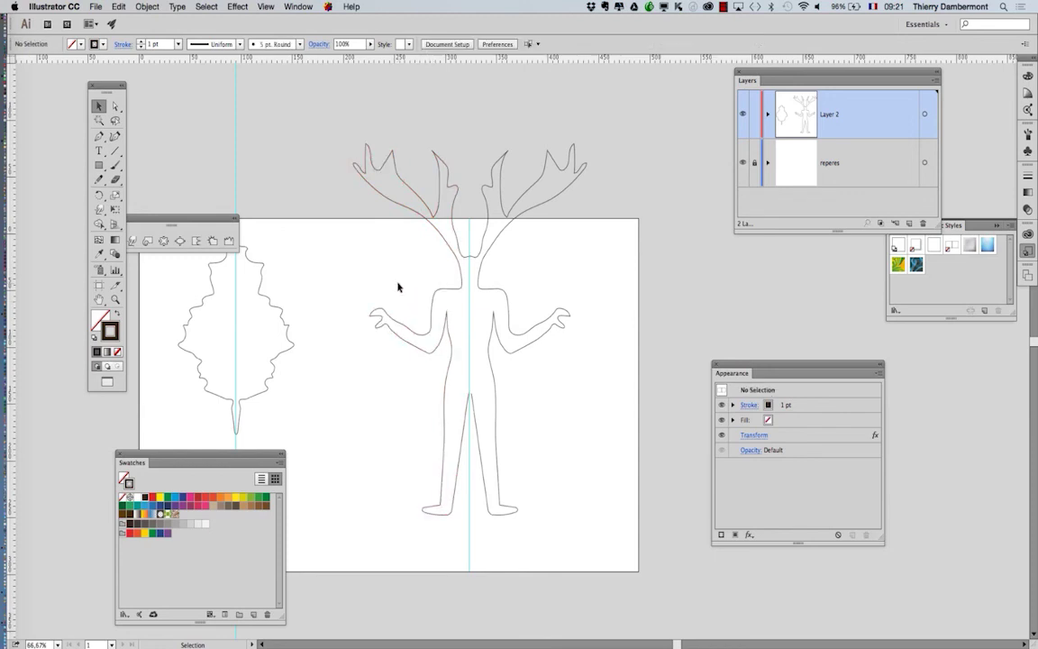